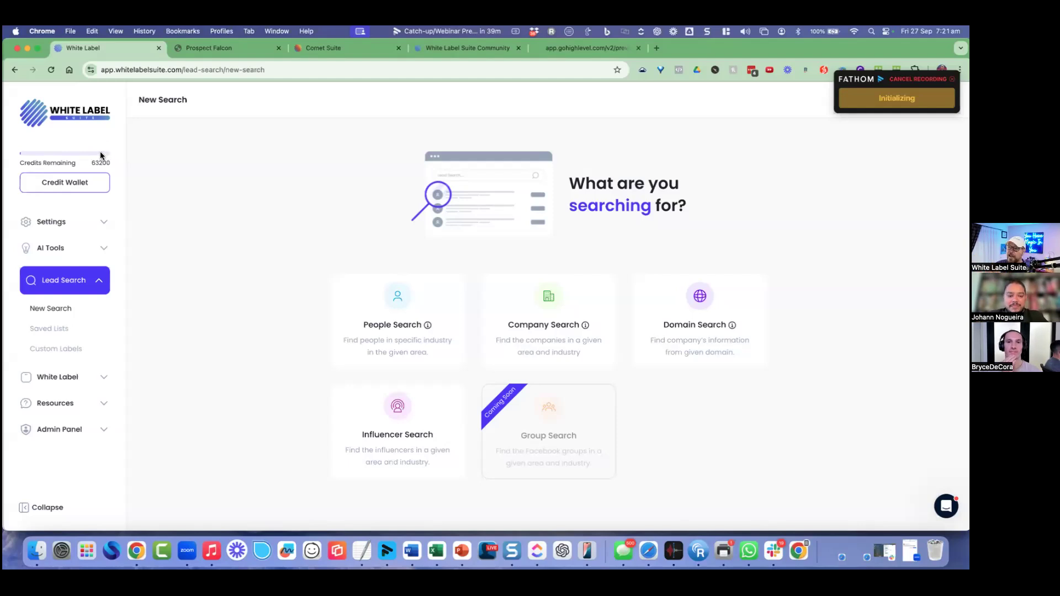
Step: Compare the White Label Suite and Prospect Falcon versions, ending on the Comet Suite embedded New Search page
{"action": "left_click", "coordinate": [215, 49]}
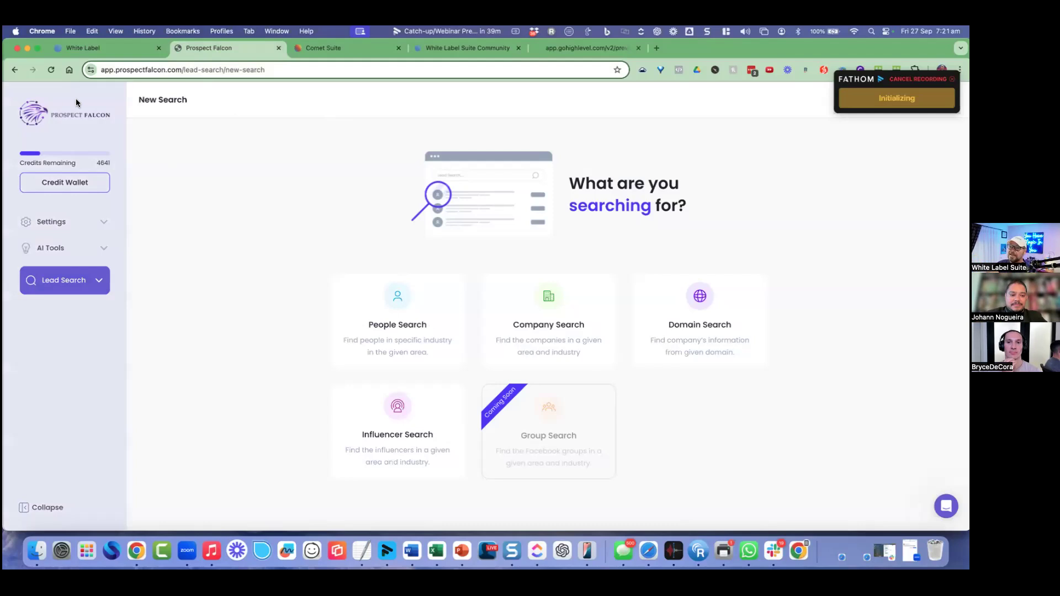
{"action": "left_click", "coordinate": [89, 50]}
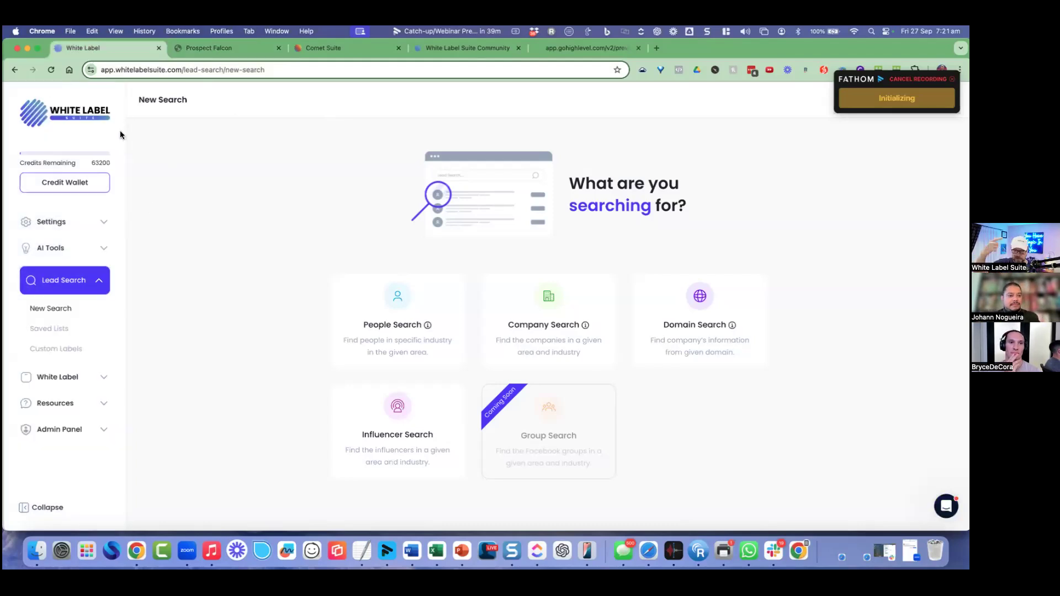
{"action": "left_click", "coordinate": [216, 48]}
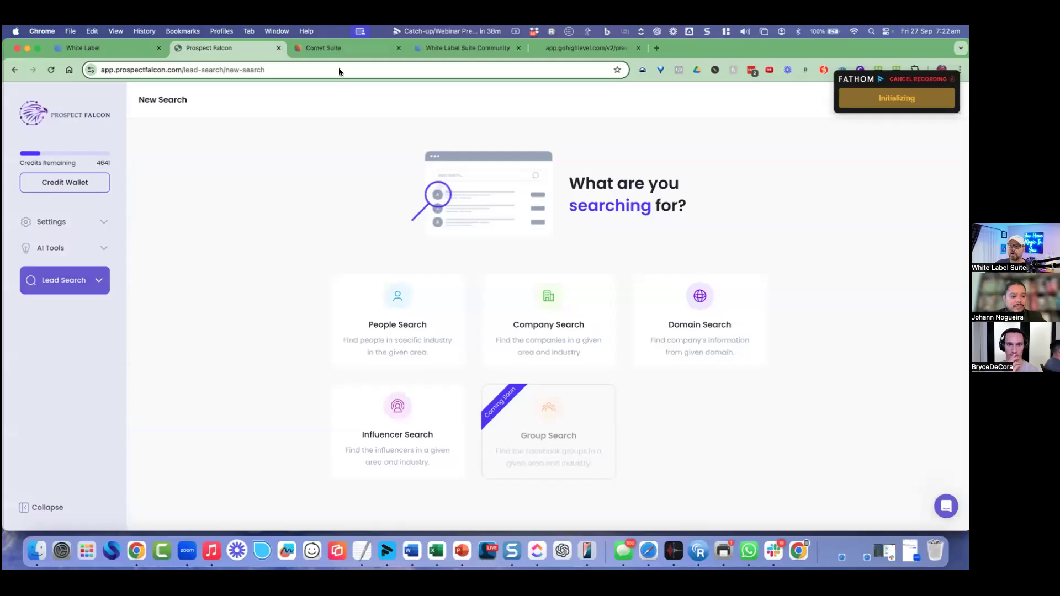
{"action": "left_click", "coordinate": [332, 48]}
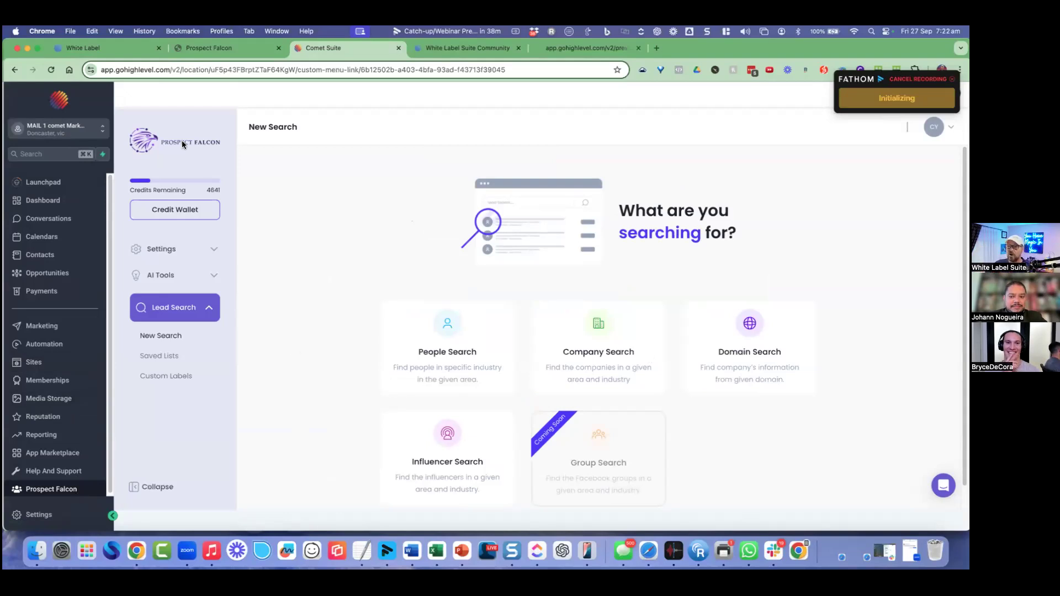
{"action": "left_click", "coordinate": [111, 51]}
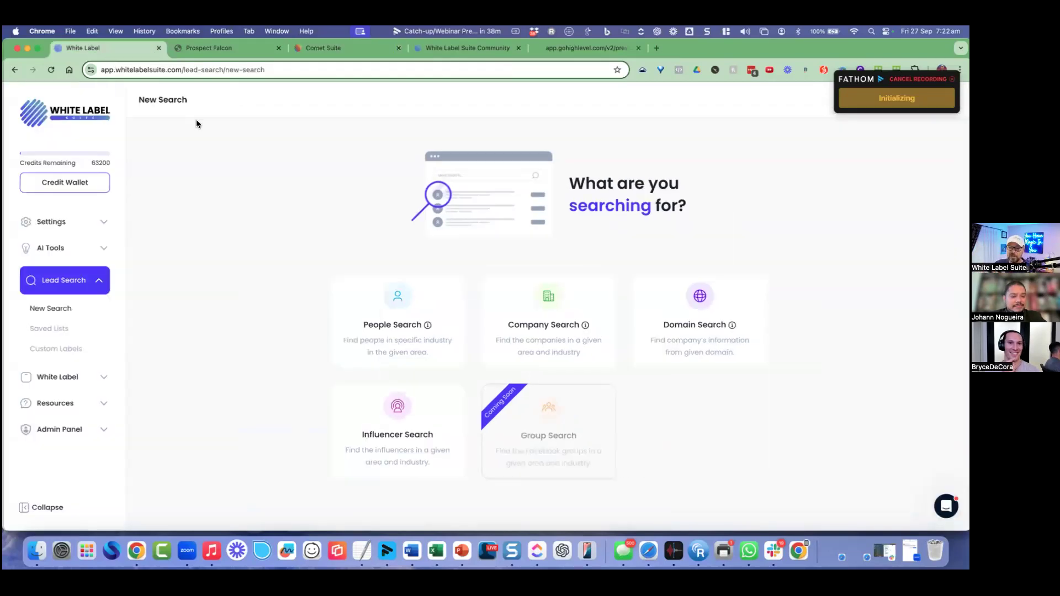
{"action": "left_click", "coordinate": [226, 49]}
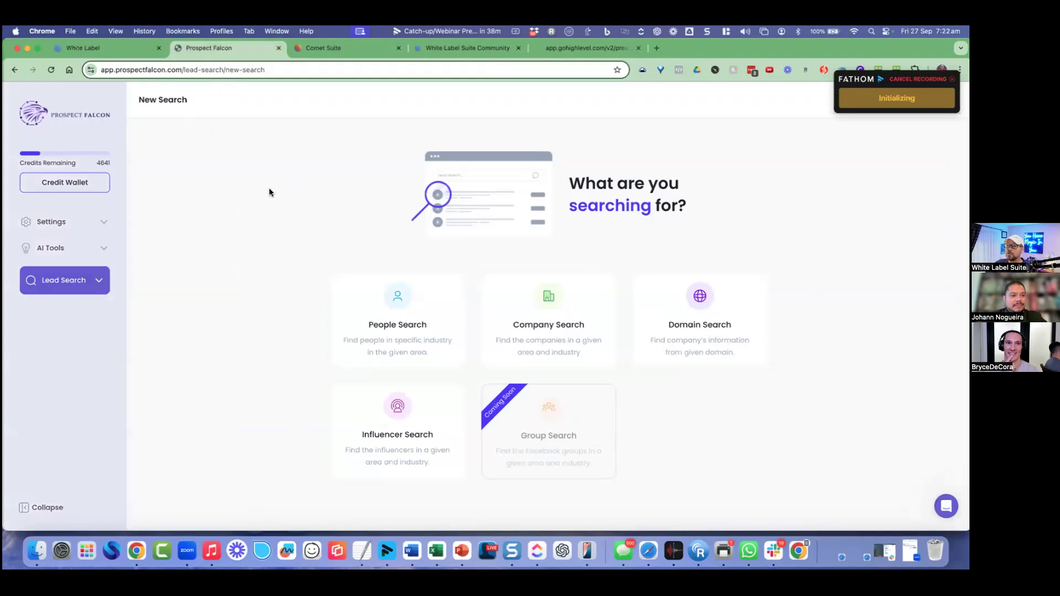
{"action": "left_click", "coordinate": [96, 282]}
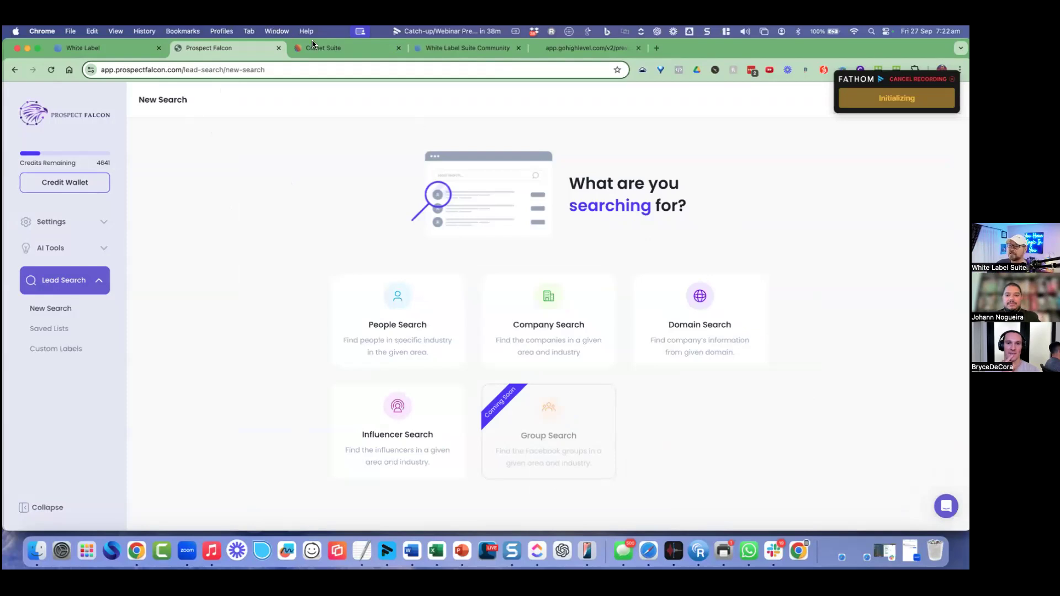
{"action": "key", "text": "ctrl+Tab"}
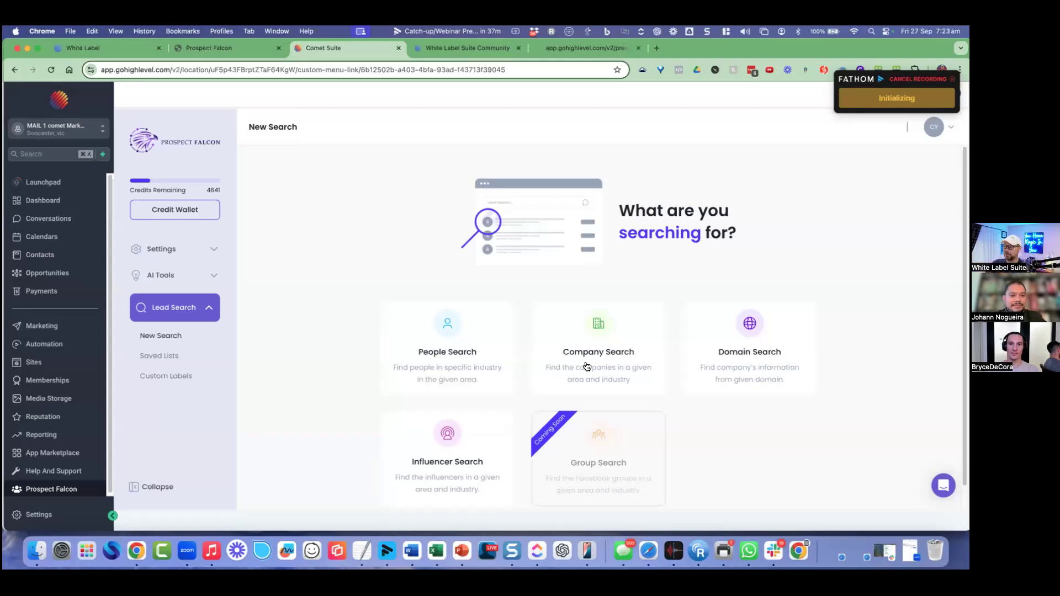
Step: Run a Realtor company search for Miami, FL, USA, saving results to the Demo - Closebot list
{"action": "left_click", "coordinate": [587, 366]}
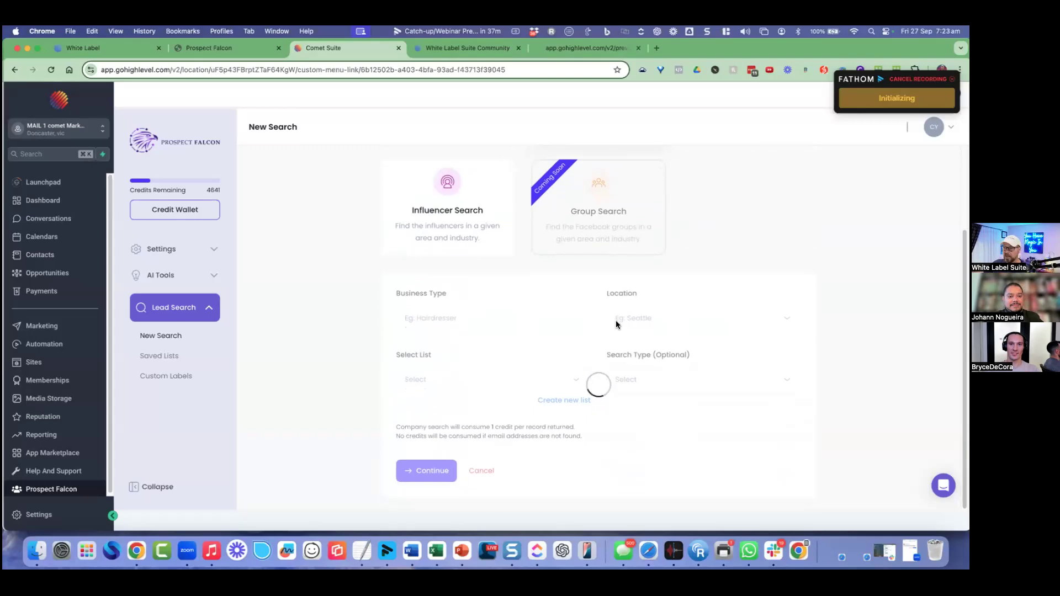
{"action": "left_click", "coordinate": [496, 315]}
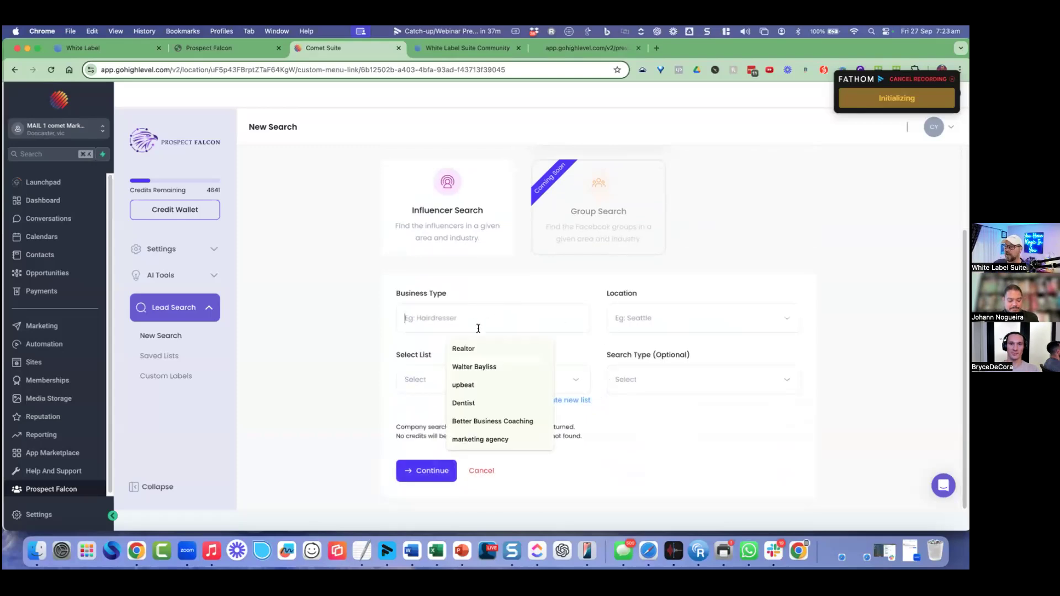
{"action": "left_click", "coordinate": [464, 337]}
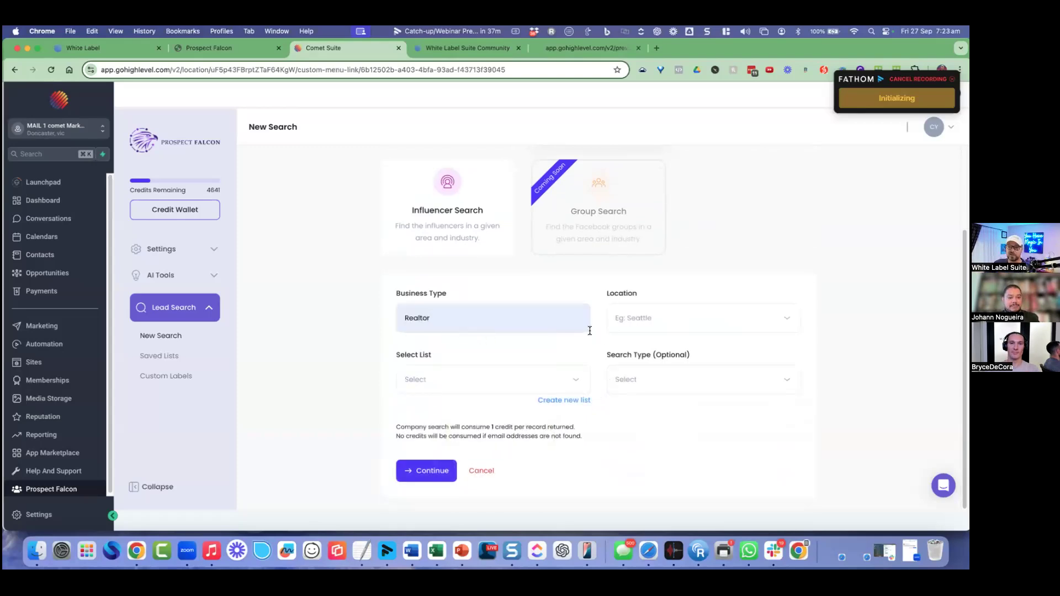
{"action": "left_click", "coordinate": [648, 319]}
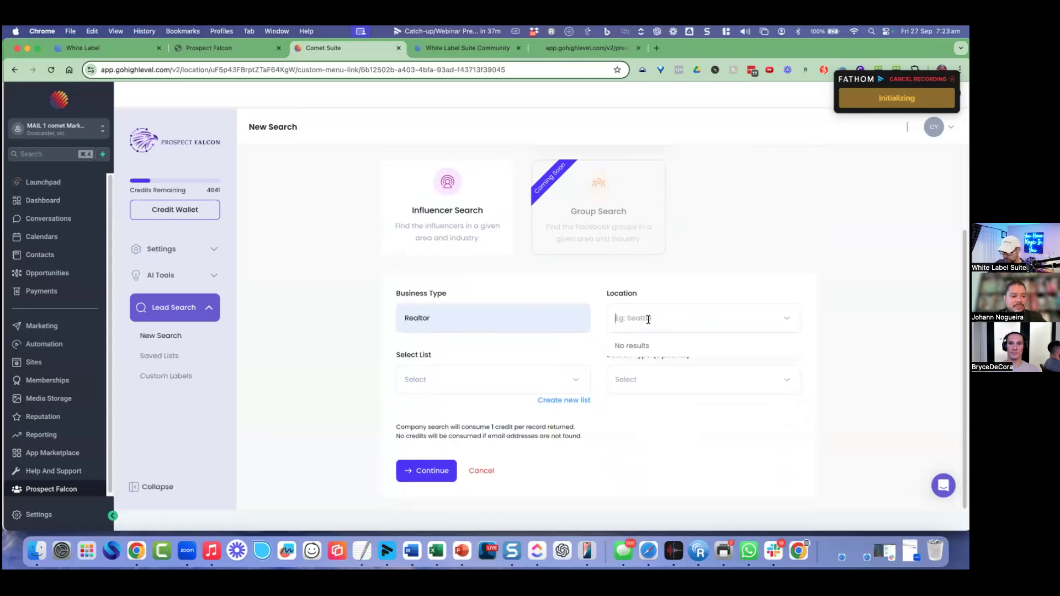
{"action": "type", "text": "Miami"}
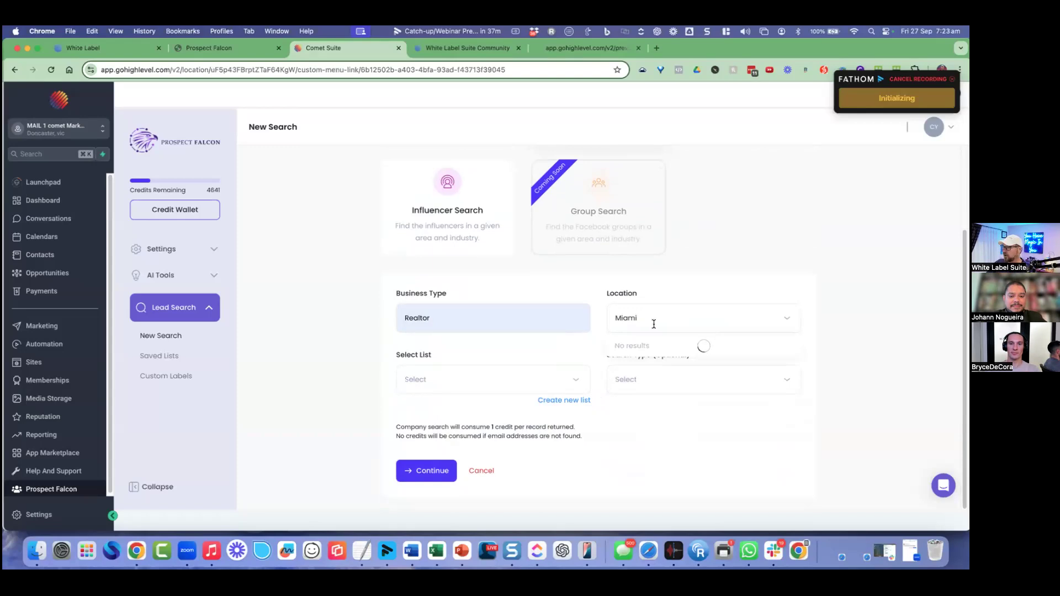
{"action": "left_click", "coordinate": [649, 346]}
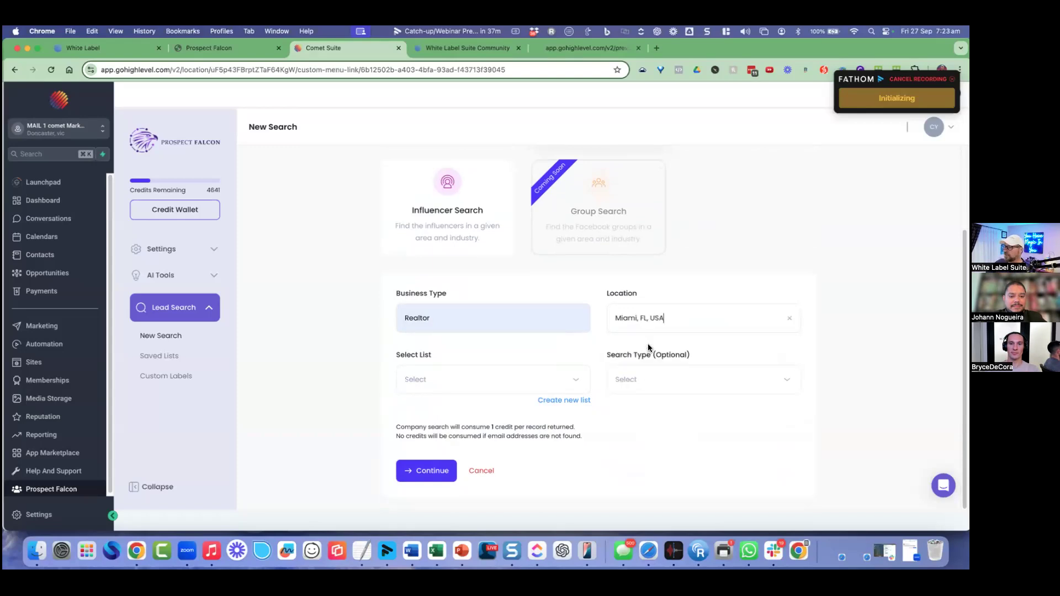
{"action": "left_click", "coordinate": [539, 379]}
{"action": "left_click", "coordinate": [514, 404]}
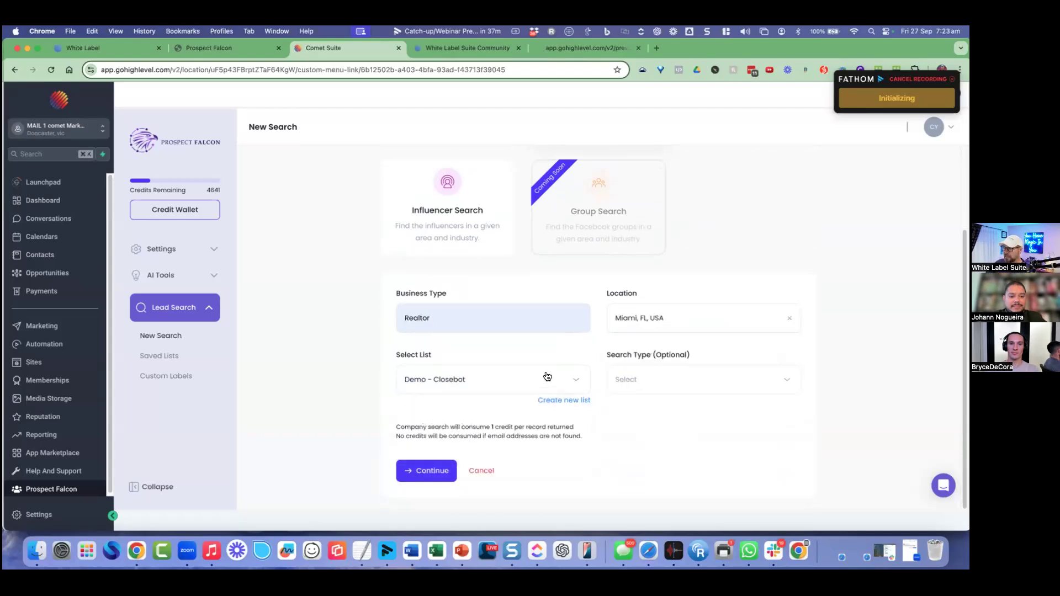
{"action": "left_click", "coordinate": [424, 470]}
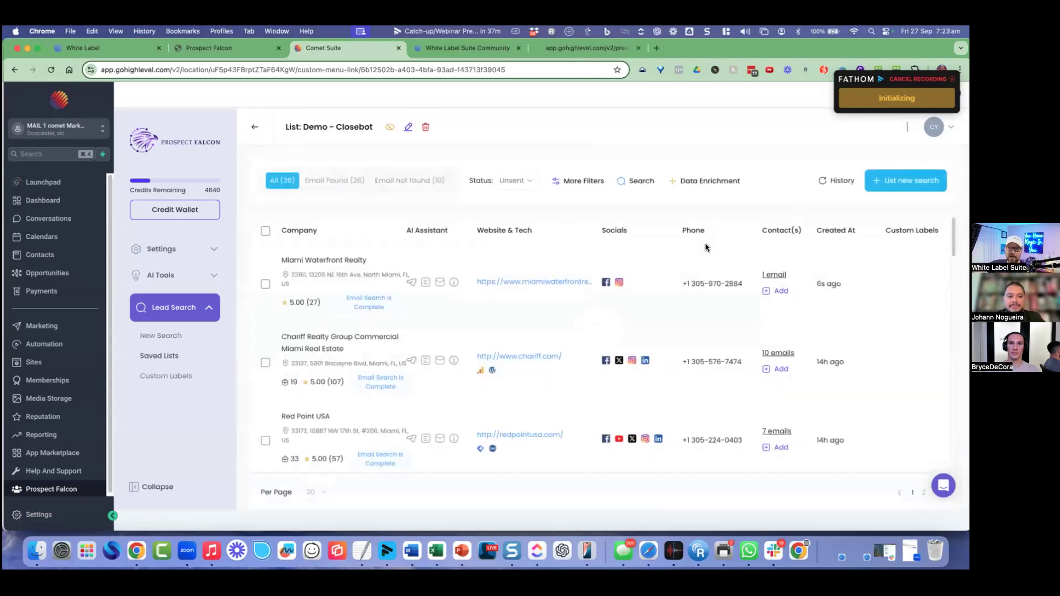
Step: Start a new company search for Business Coach in London, UK, saving into Demo - Closebot
{"action": "left_click", "coordinate": [178, 336]}
{"action": "left_click", "coordinate": [613, 345]}
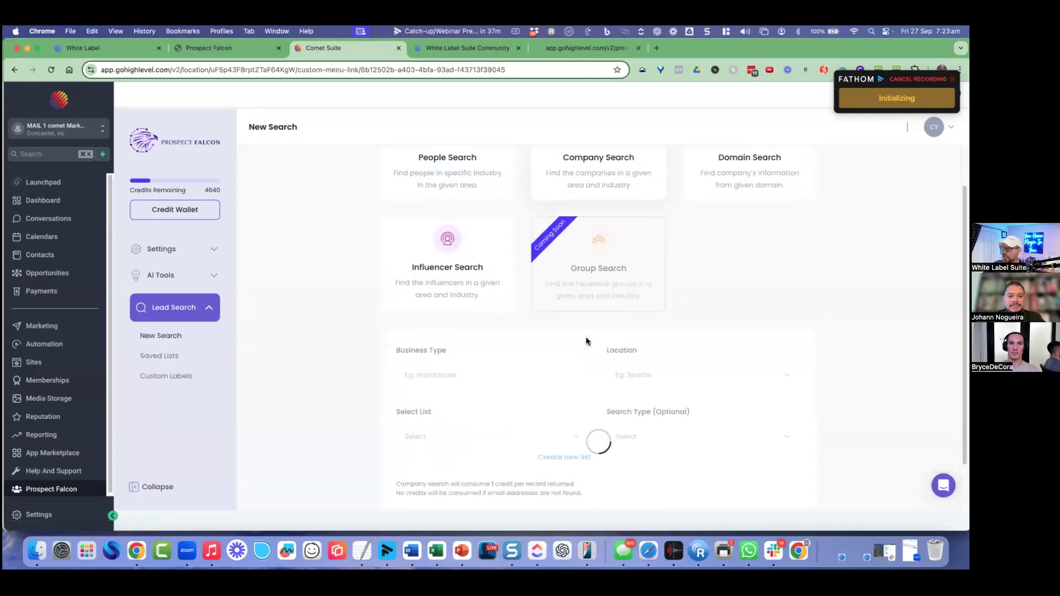
{"action": "left_click", "coordinate": [536, 317]}
{"action": "type", "text": "business"}
{"action": "left_click", "coordinate": [505, 348]}
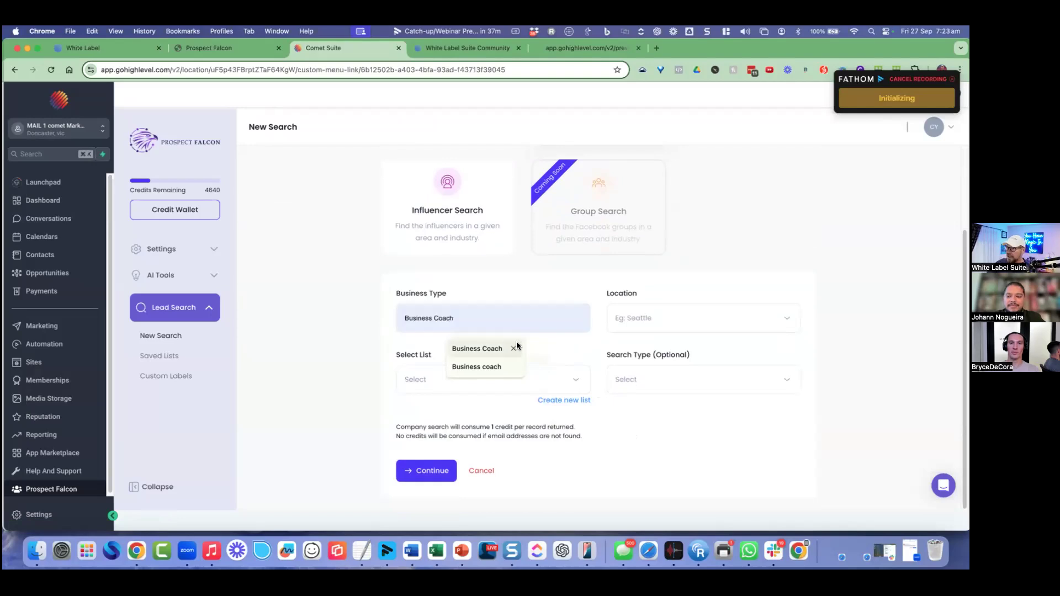
{"action": "left_click", "coordinate": [653, 315]}
{"action": "type", "text": "london"}
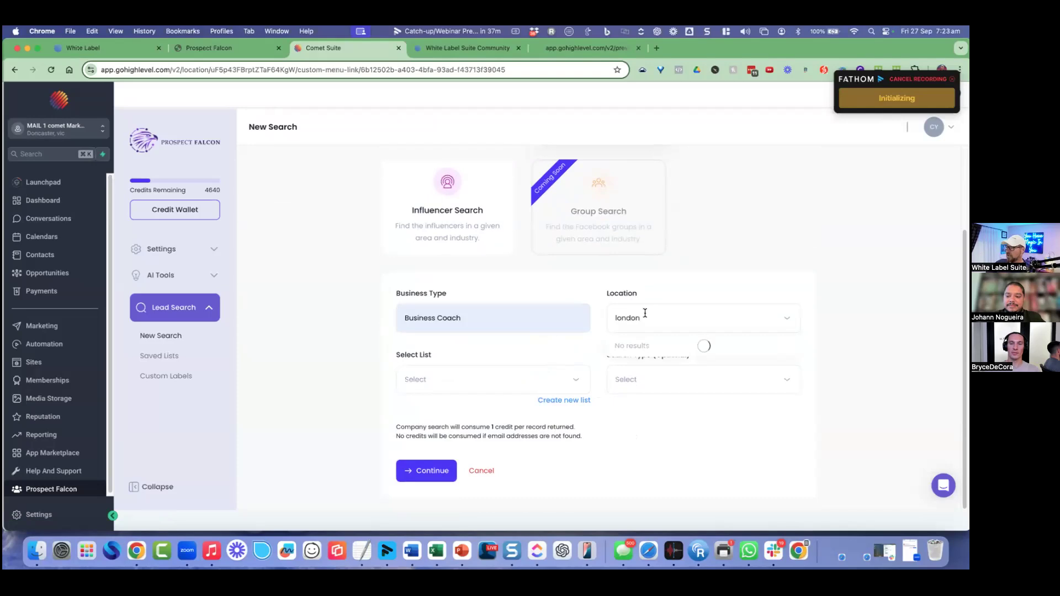
{"action": "left_click", "coordinate": [648, 346]}
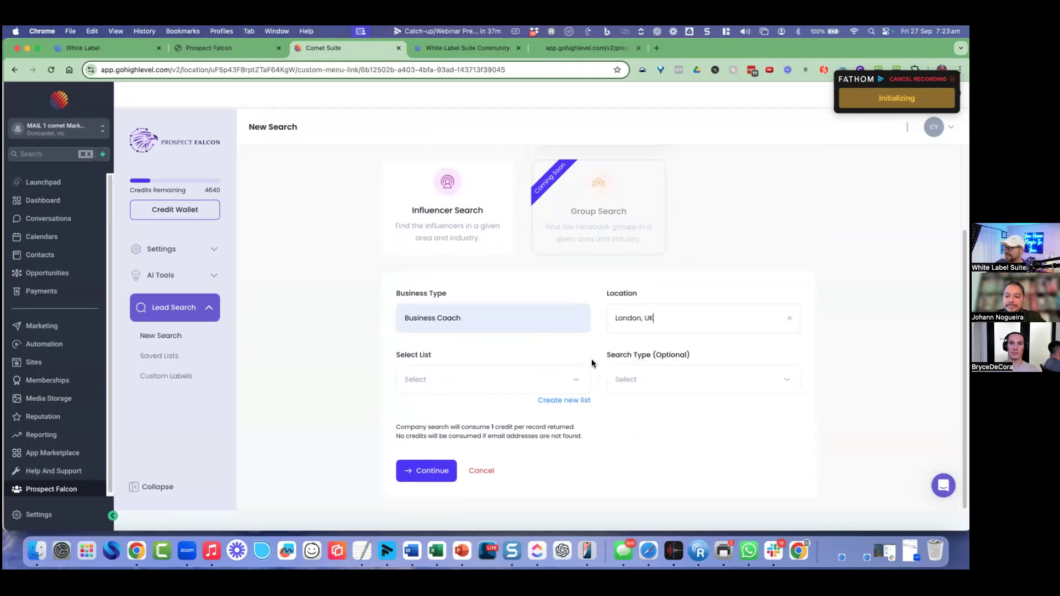
{"action": "left_click", "coordinate": [478, 386]}
{"action": "left_click", "coordinate": [436, 407]}
{"action": "left_click", "coordinate": [440, 470]}
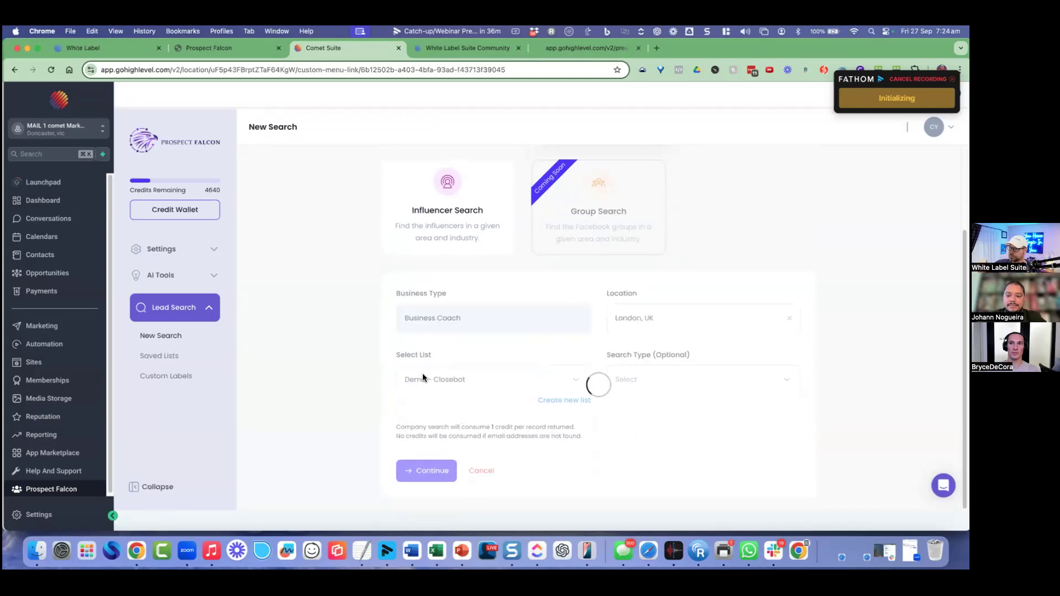
Step: Scroll through the 20 London business coach results and highlight the first company's name
{"action": "scroll", "coordinate": [635, 300], "scroll_direction": "down", "scroll_amount": 3}
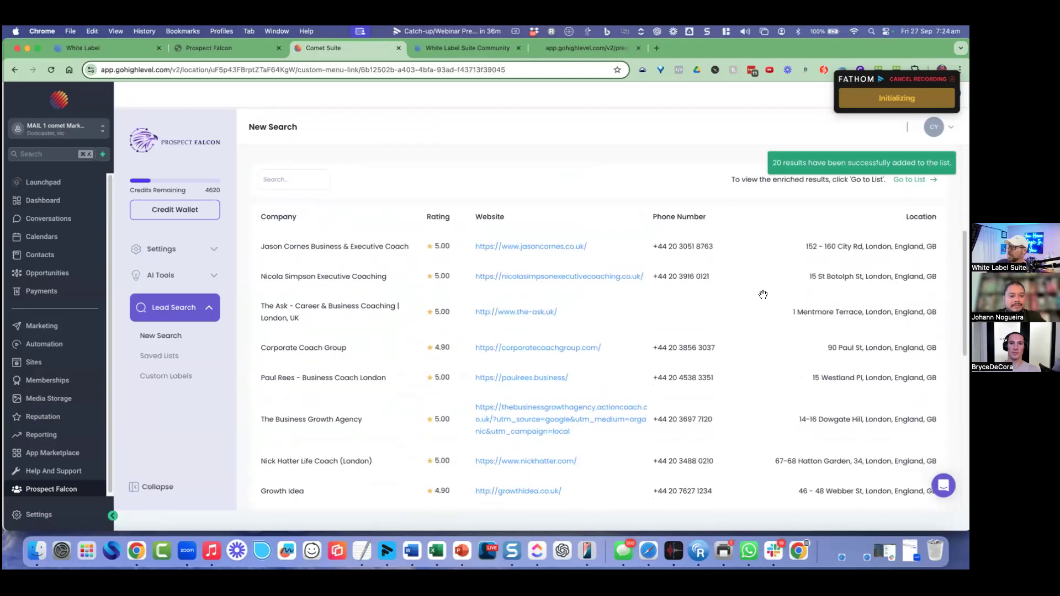
{"action": "scroll", "coordinate": [763, 299], "scroll_direction": "up", "scroll_amount": 5}
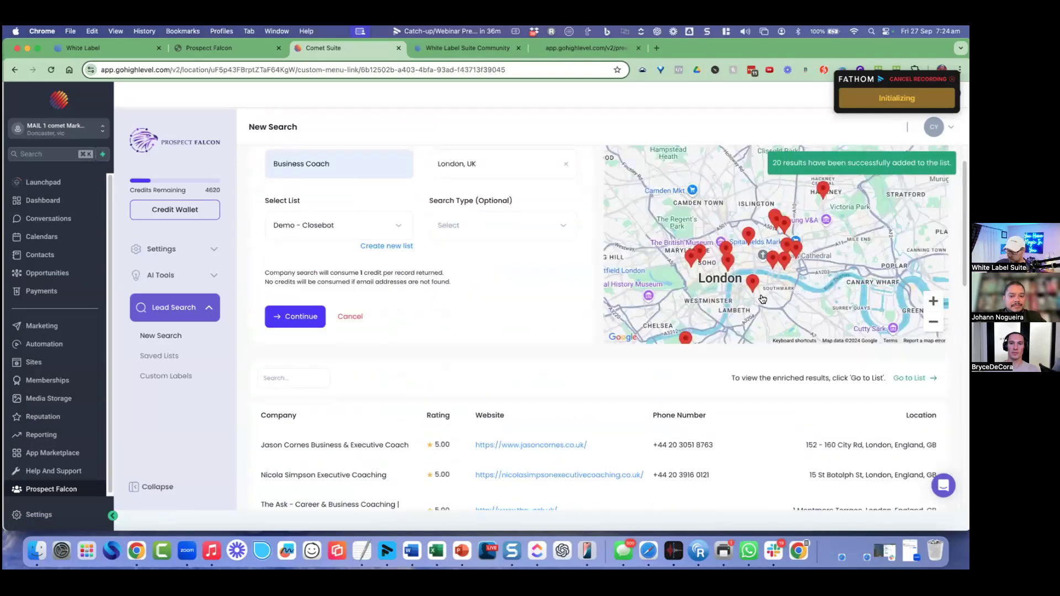
{"action": "scroll", "coordinate": [763, 299], "scroll_direction": "up", "scroll_amount": 1}
{"action": "scroll", "coordinate": [762, 299], "scroll_direction": "down", "scroll_amount": 2}
{"action": "scroll", "coordinate": [762, 299], "scroll_direction": "up", "scroll_amount": 2}
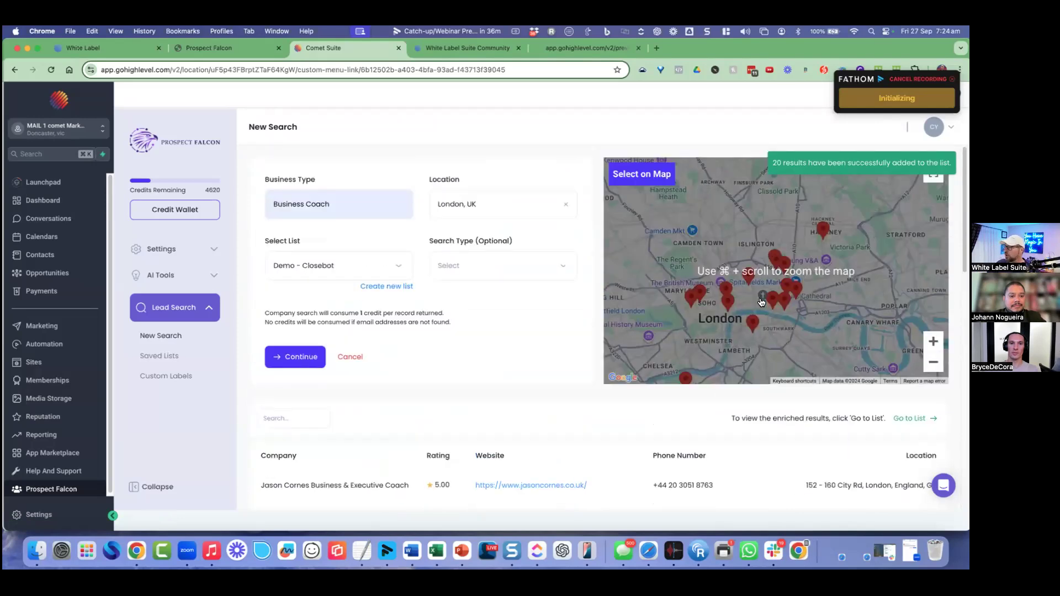
{"action": "scroll", "coordinate": [761, 302], "scroll_direction": "down", "scroll_amount": 4}
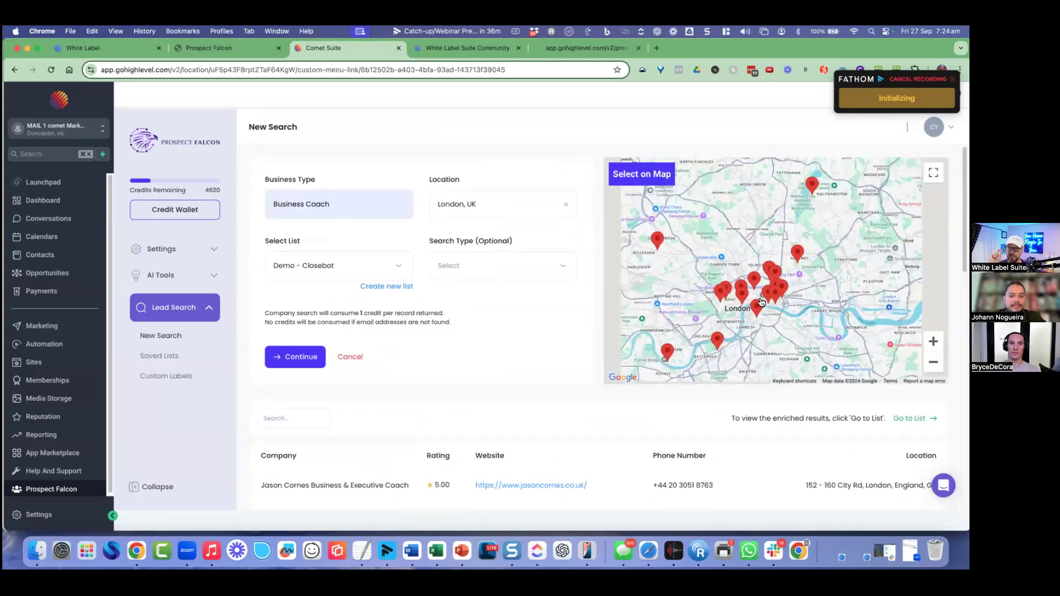
{"action": "scroll", "coordinate": [761, 301], "scroll_direction": "up", "scroll_amount": 2}
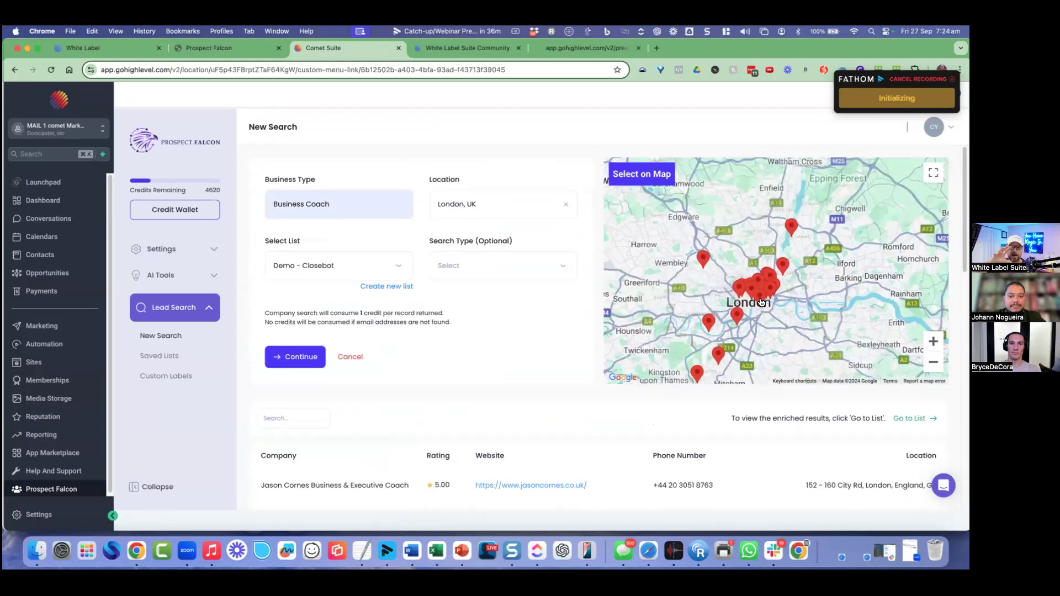
{"action": "scroll", "coordinate": [761, 302], "scroll_direction": "up", "scroll_amount": 2}
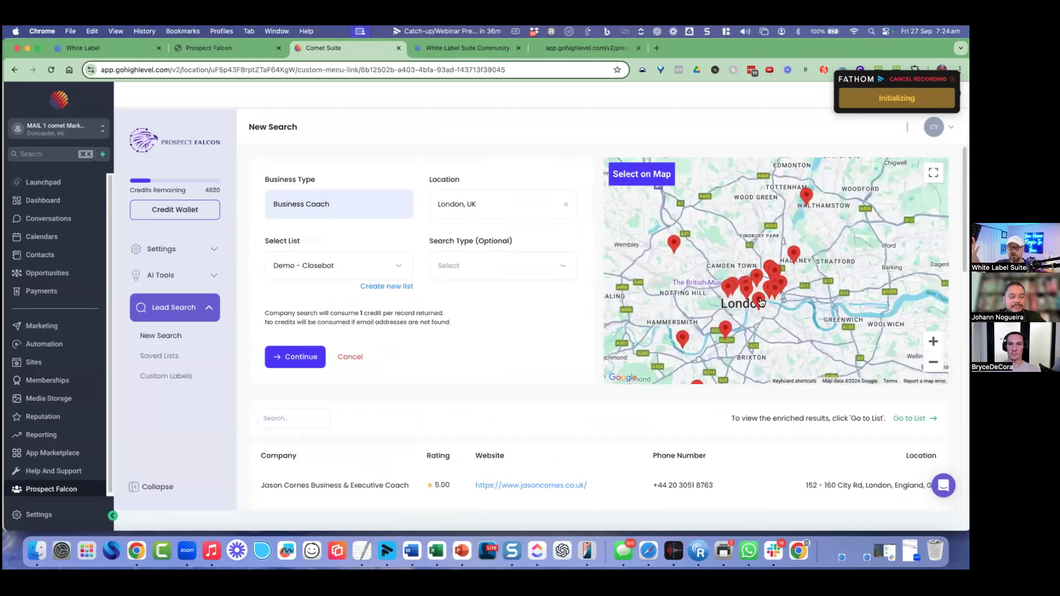
{"action": "scroll", "coordinate": [550, 437], "scroll_direction": "down", "scroll_amount": 1}
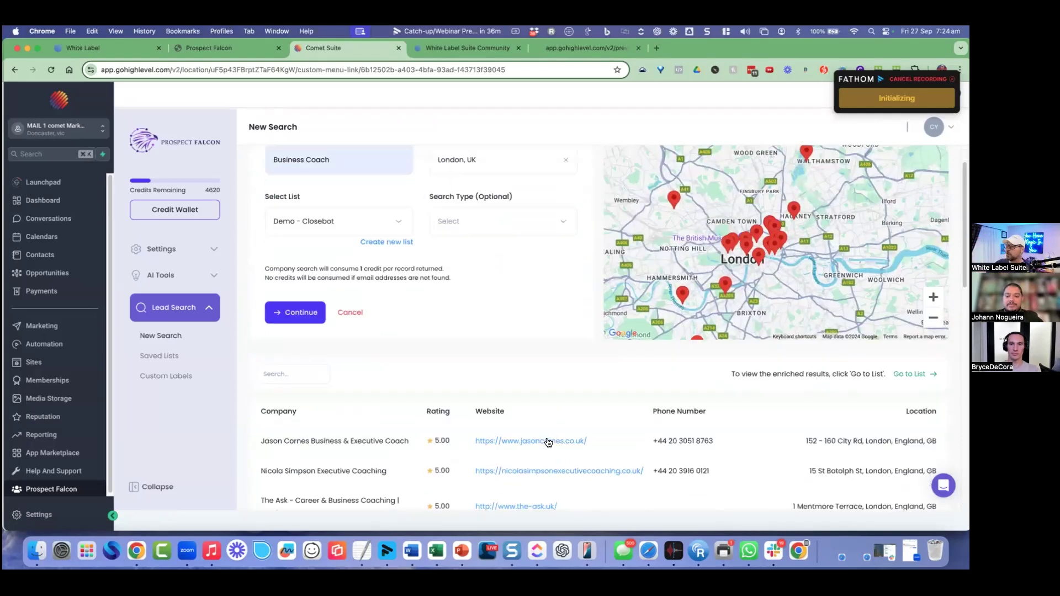
{"action": "scroll", "coordinate": [386, 397], "scroll_direction": "down", "scroll_amount": 2}
{"action": "left_click_drag", "start_coordinate": [276, 359], "coordinate": [324, 365]}
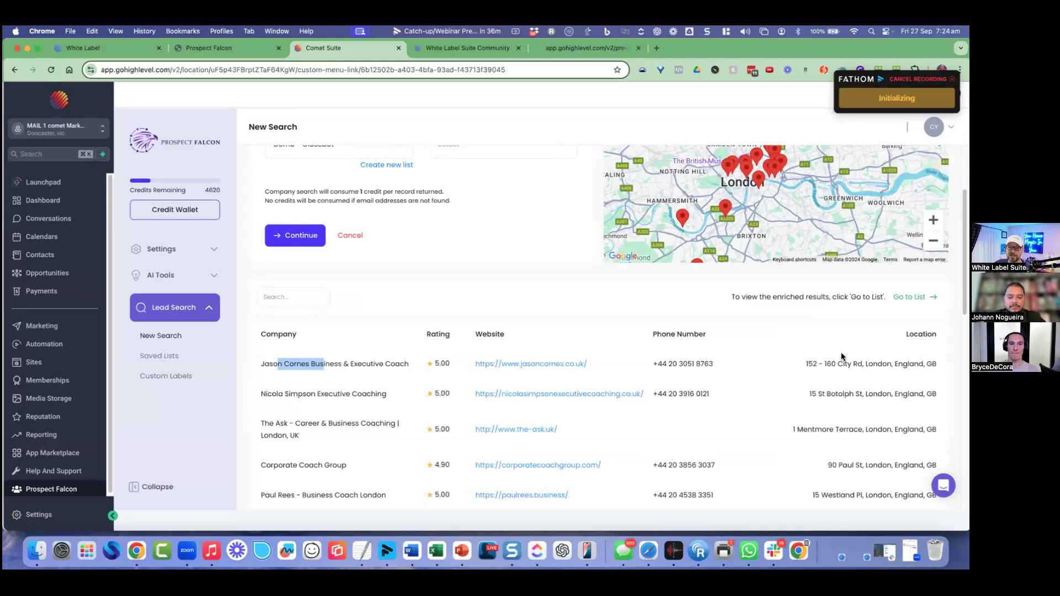
{"action": "left_click", "coordinate": [810, 298]}
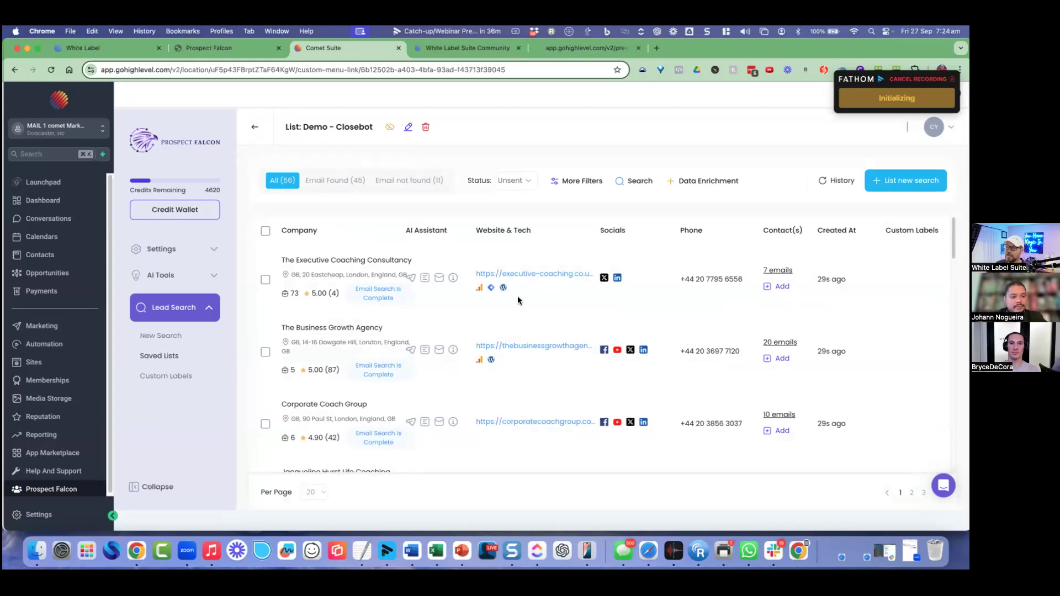
{"action": "double_click", "coordinate": [291, 293]}
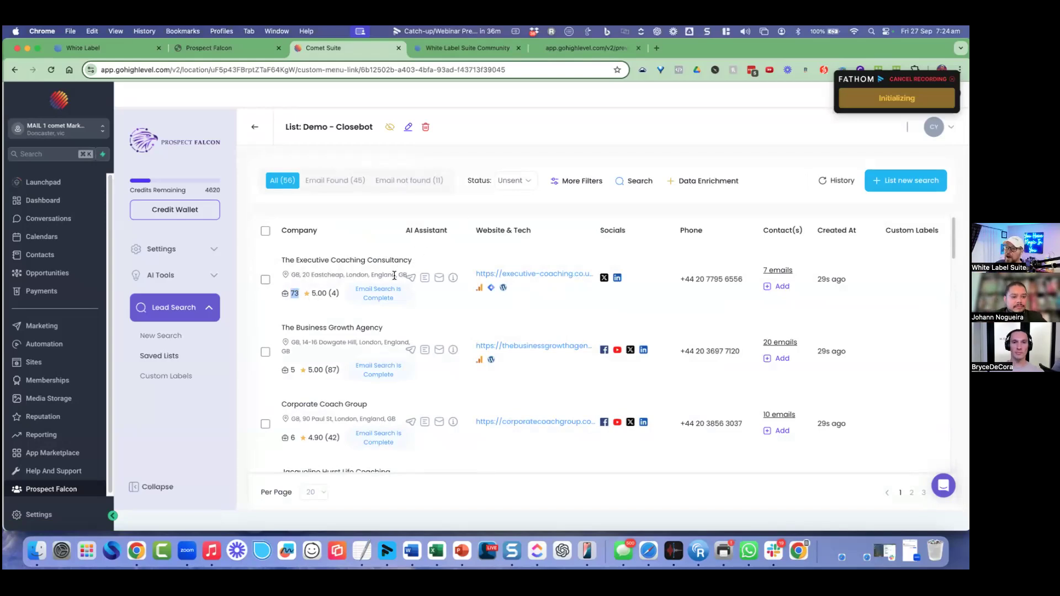
{"action": "left_click_drag", "start_coordinate": [328, 274], "coordinate": [357, 275]}
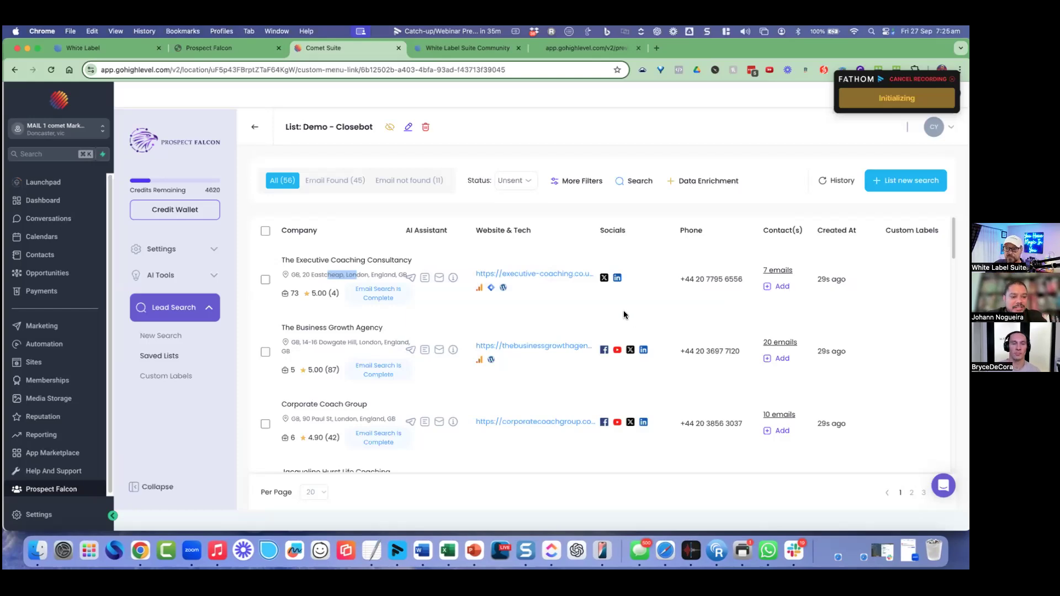
{"action": "mouse_move", "coordinate": [492, 292]}
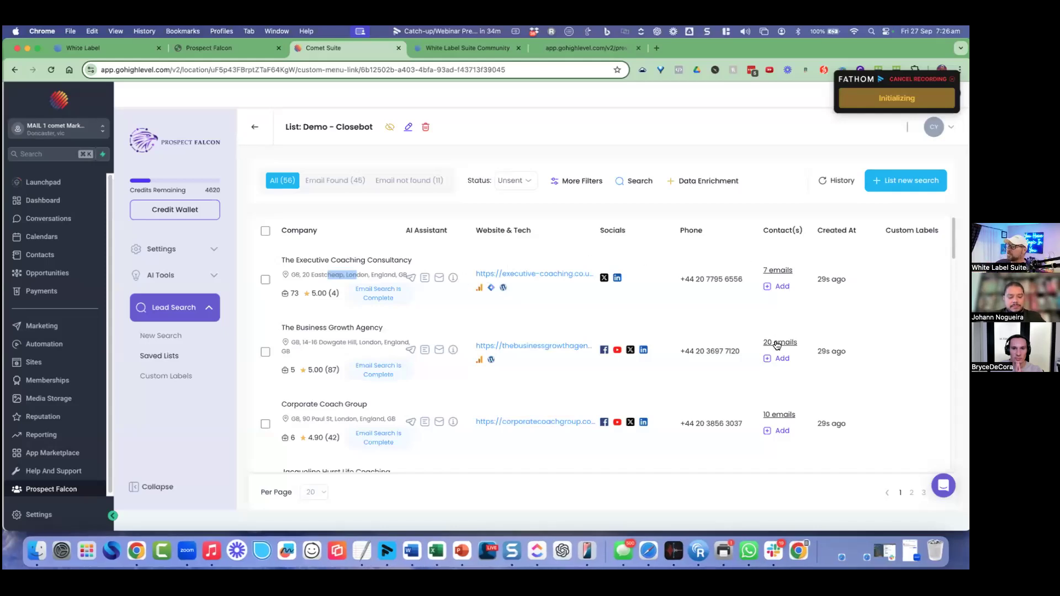
{"action": "left_click", "coordinate": [779, 270]}
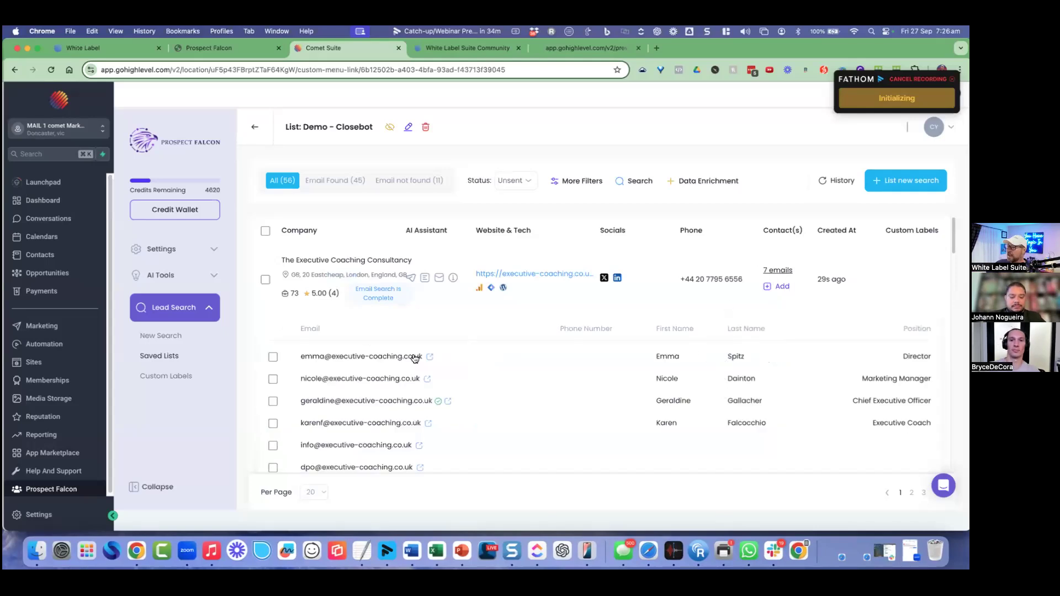
{"action": "left_click", "coordinate": [777, 270]}
{"action": "left_click", "coordinate": [778, 271]}
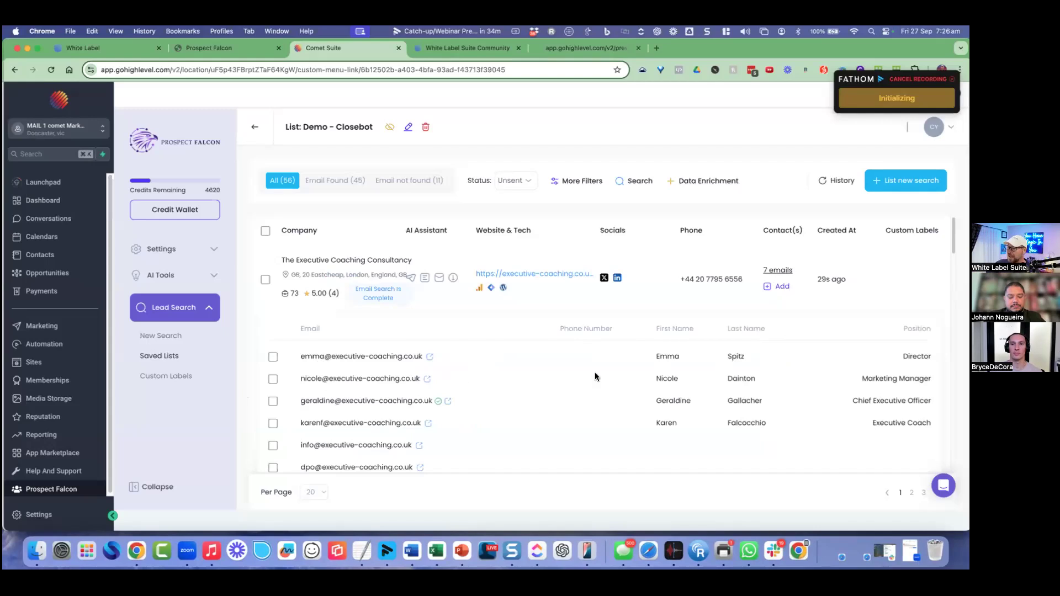
{"action": "left_click_drag", "start_coordinate": [679, 356], "coordinate": [667, 356]}
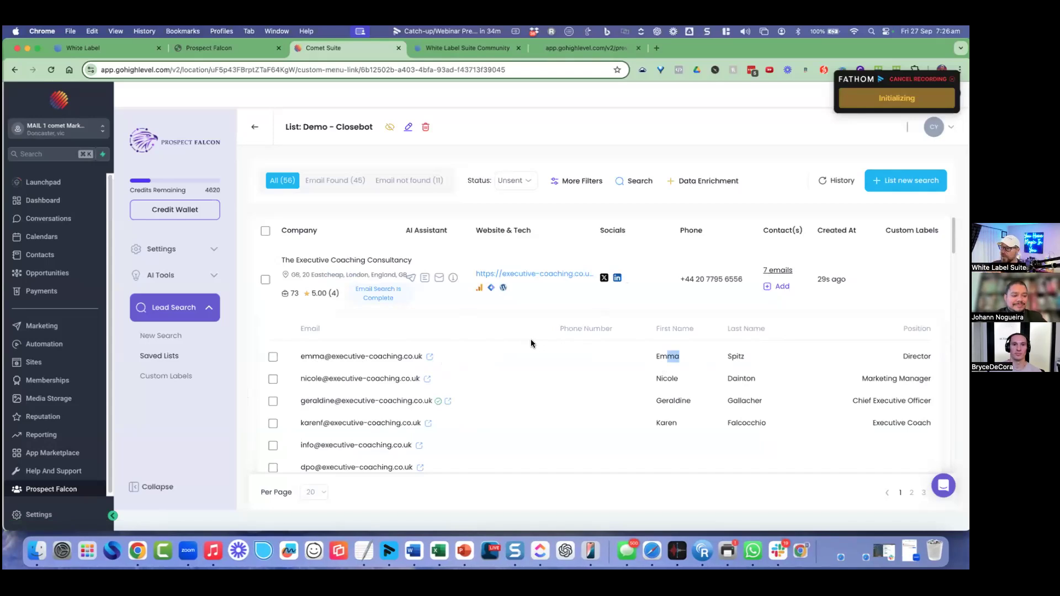
{"action": "left_click", "coordinate": [528, 261]}
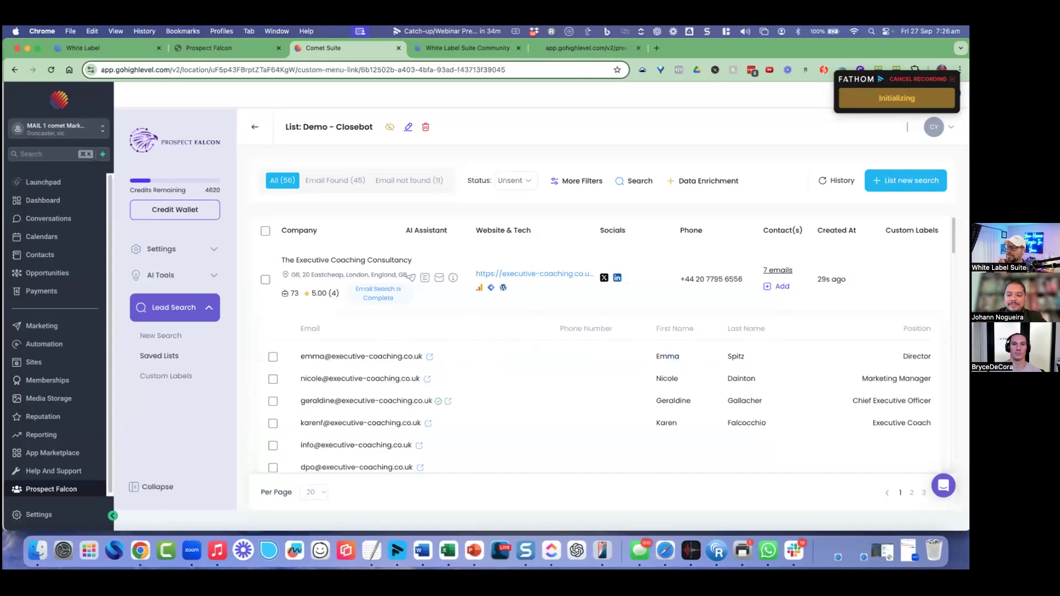
{"action": "left_click", "coordinate": [786, 276]}
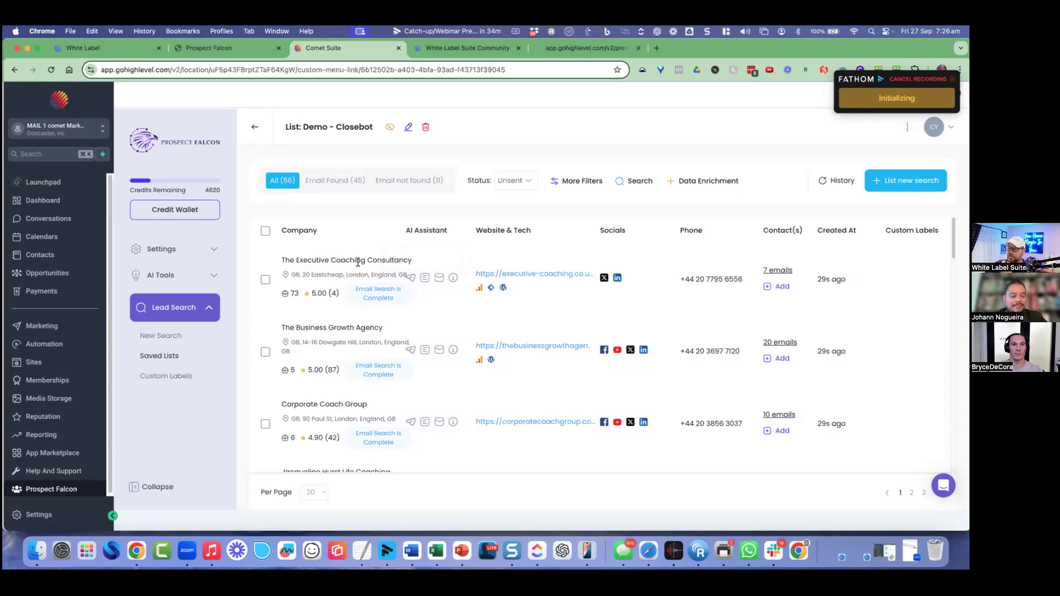
{"action": "left_click_drag", "start_coordinate": [329, 261], "coordinate": [395, 262]}
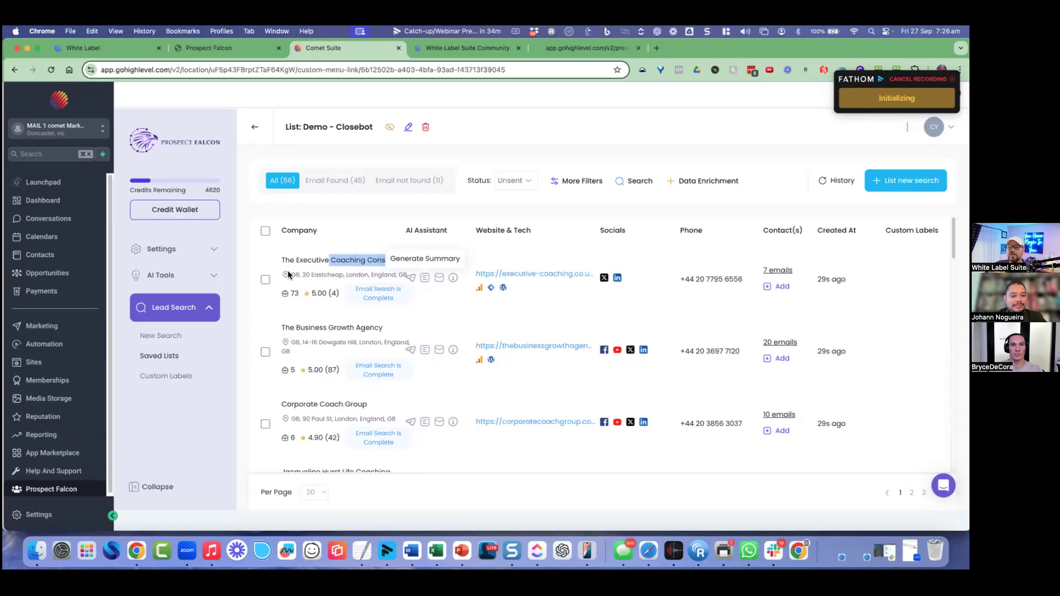
{"action": "left_click", "coordinate": [354, 261]}
Step: Generate an Awards And Details summary for The Executive Coaching Consultancy and highlight its leadership coaching services
{"action": "left_click", "coordinate": [424, 280]}
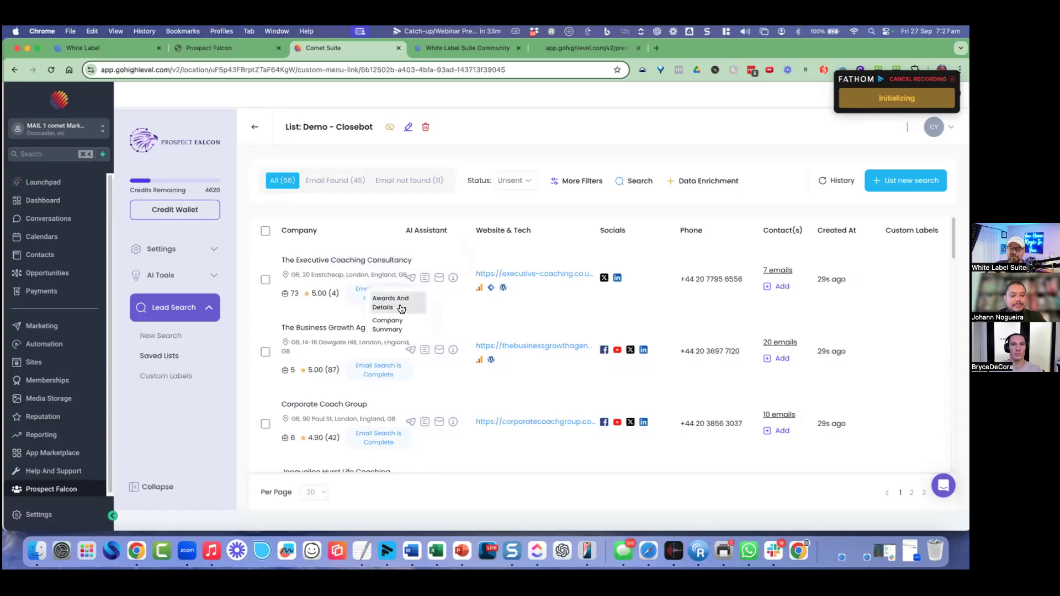
{"action": "left_click", "coordinate": [403, 307]}
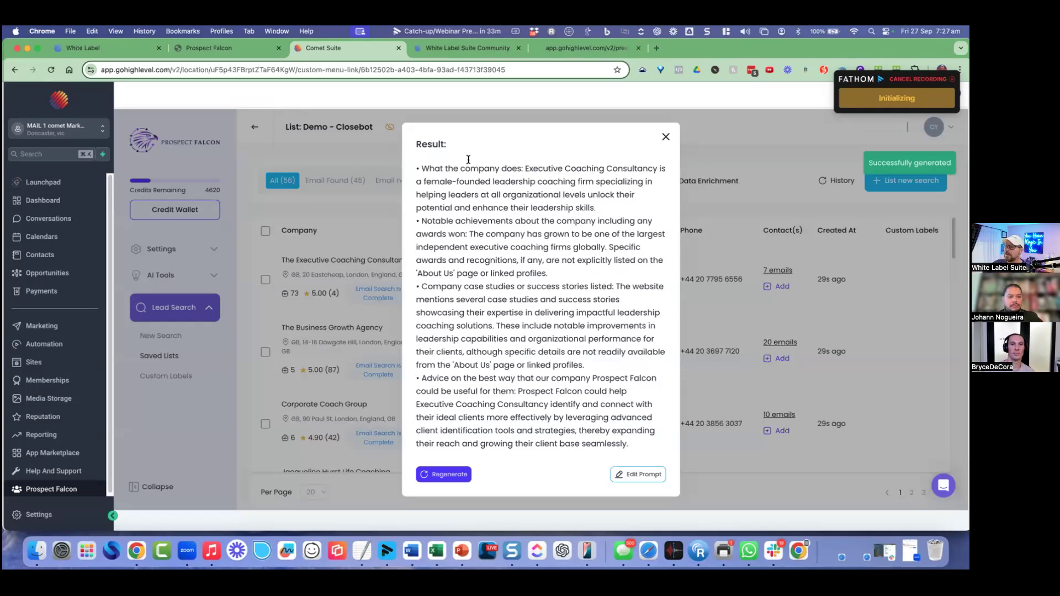
{"action": "left_click_drag", "start_coordinate": [484, 168], "coordinate": [532, 193]}
{"action": "left_click_drag", "start_coordinate": [586, 169], "coordinate": [615, 174]}
{"action": "left_click_drag", "start_coordinate": [448, 182], "coordinate": [563, 183]}
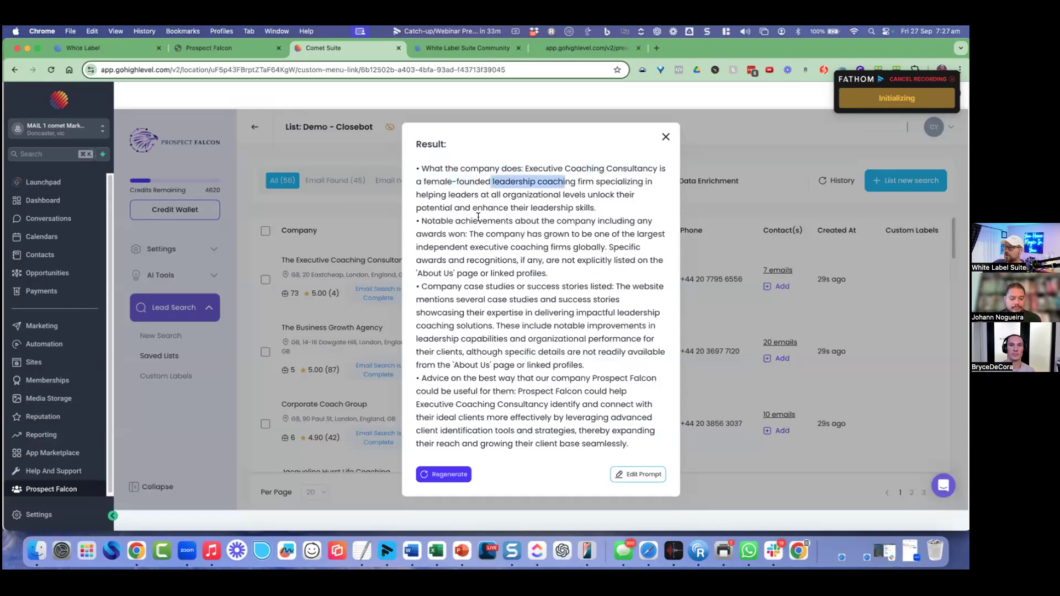
{"action": "left_click", "coordinate": [543, 221]}
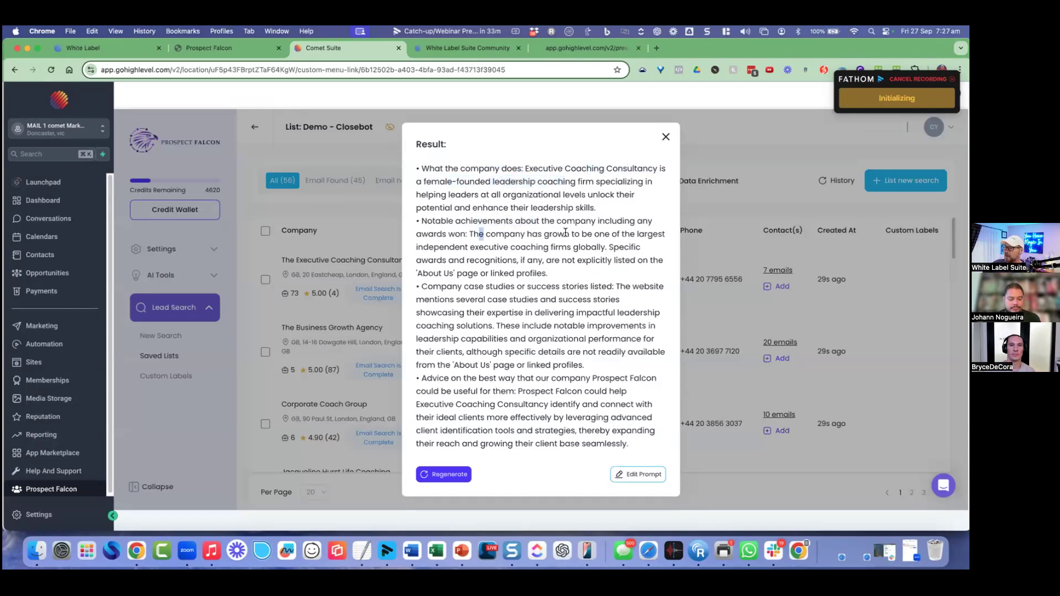
Step: Highlight the summary's growth claim and case studies passage, then close the result
{"action": "left_click_drag", "start_coordinate": [482, 235], "coordinate": [585, 236]}
{"action": "left_click", "coordinate": [478, 246]}
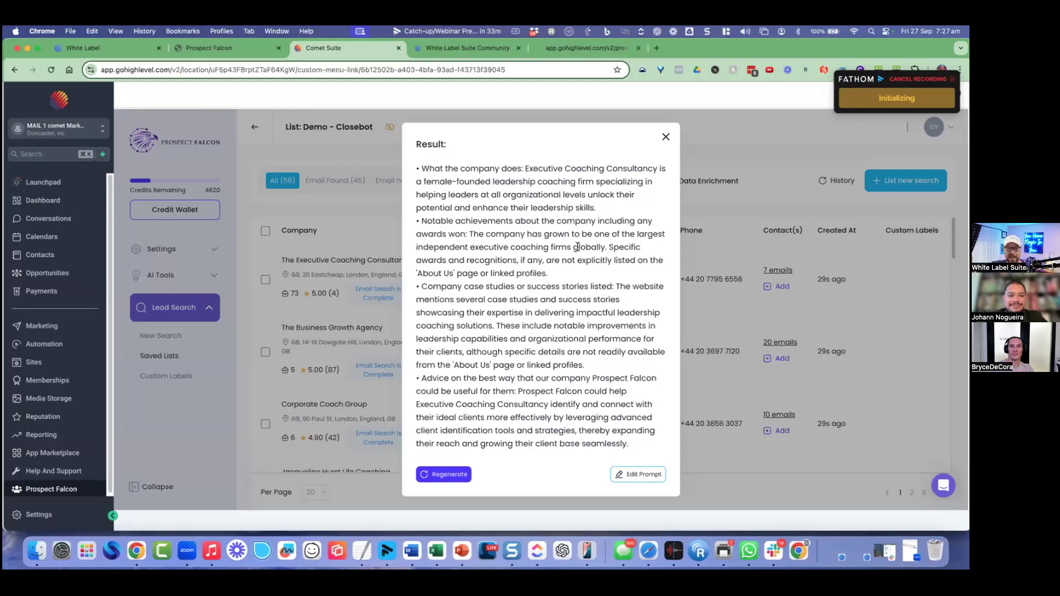
{"action": "left_click_drag", "start_coordinate": [474, 260], "coordinate": [528, 404]}
{"action": "left_click", "coordinate": [703, 147]}
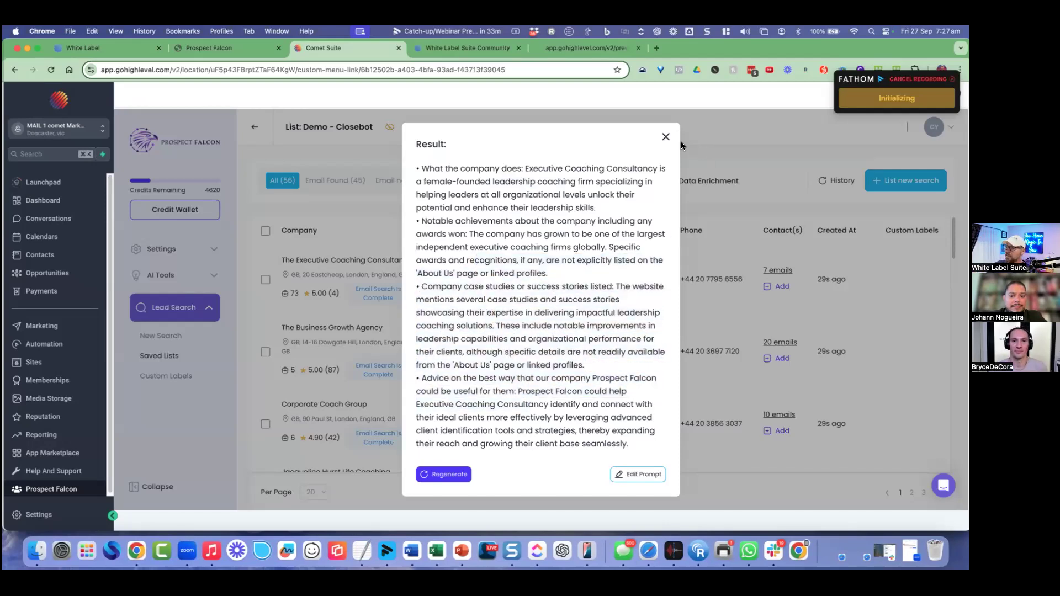
{"action": "key", "text": "Escape"}
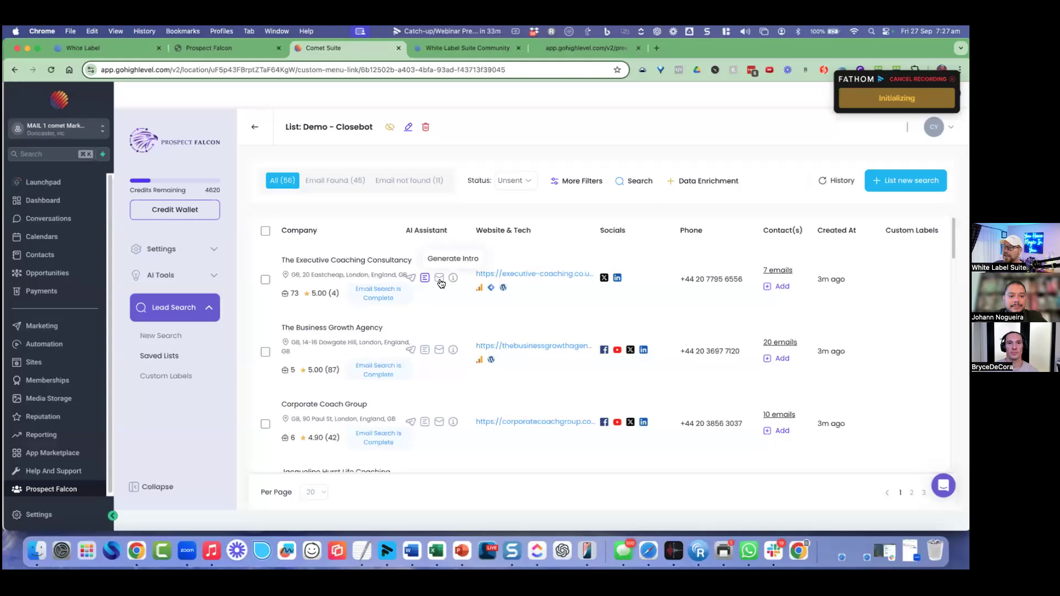
Step: Generate AI Suggested Clients, noting senior executives, HR departments and fast-growing tech companies, then close it
{"action": "left_click", "coordinate": [425, 277]}
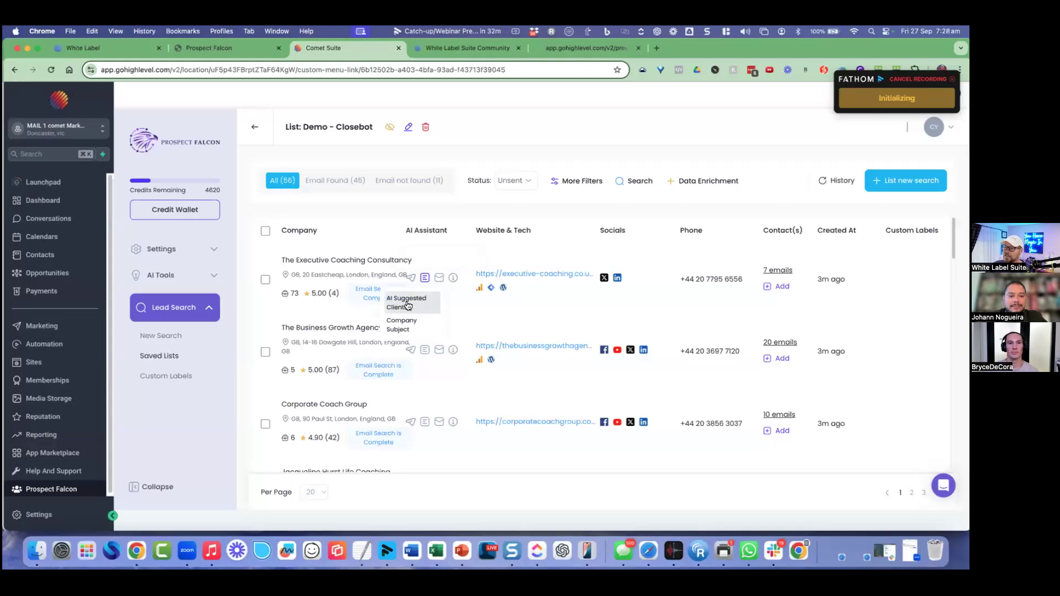
{"action": "left_click", "coordinate": [411, 300]}
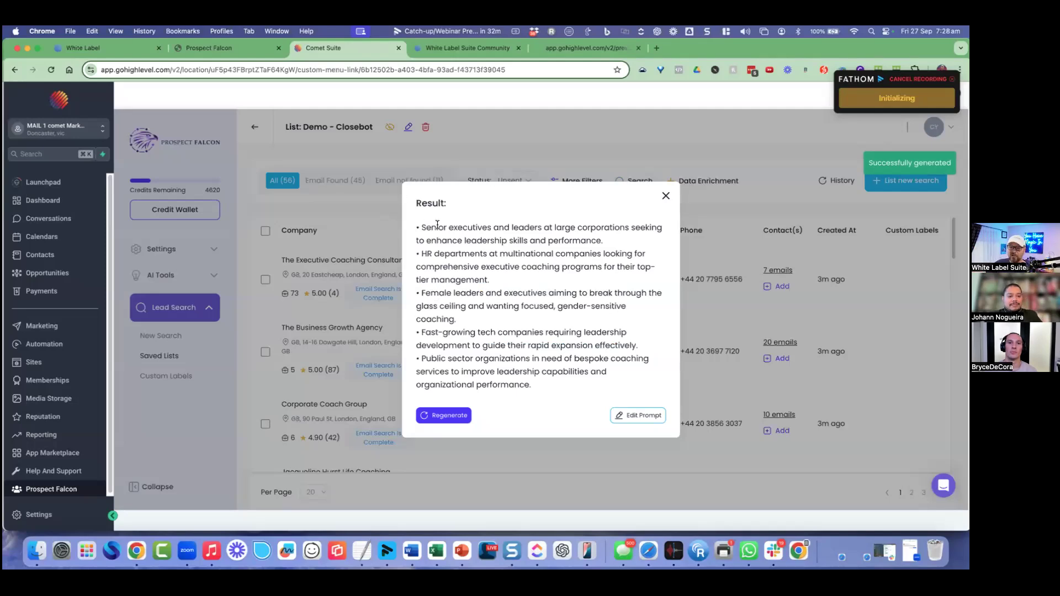
{"action": "left_click_drag", "start_coordinate": [421, 226], "coordinate": [493, 227]}
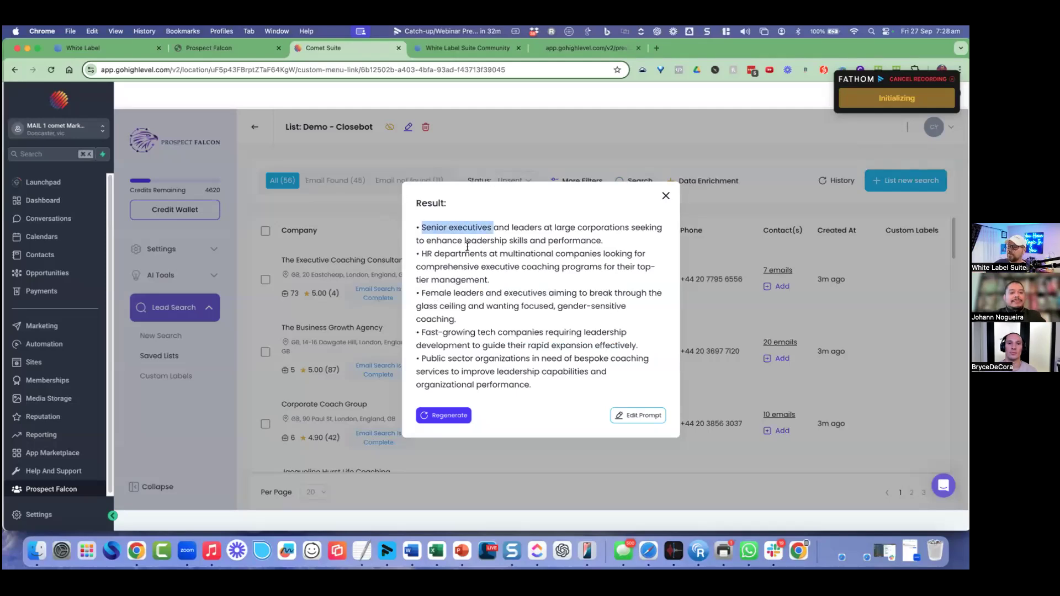
{"action": "left_click", "coordinate": [467, 247]}
{"action": "left_click_drag", "start_coordinate": [421, 254], "coordinate": [477, 254]}
{"action": "left_click", "coordinate": [478, 291]}
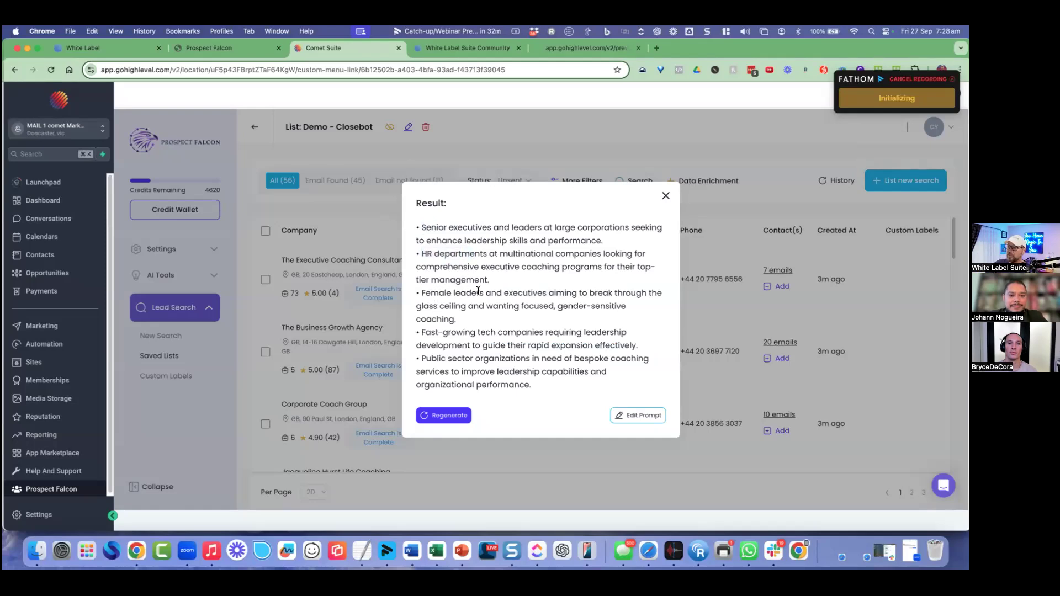
{"action": "left_click_drag", "start_coordinate": [434, 333], "coordinate": [503, 333]}
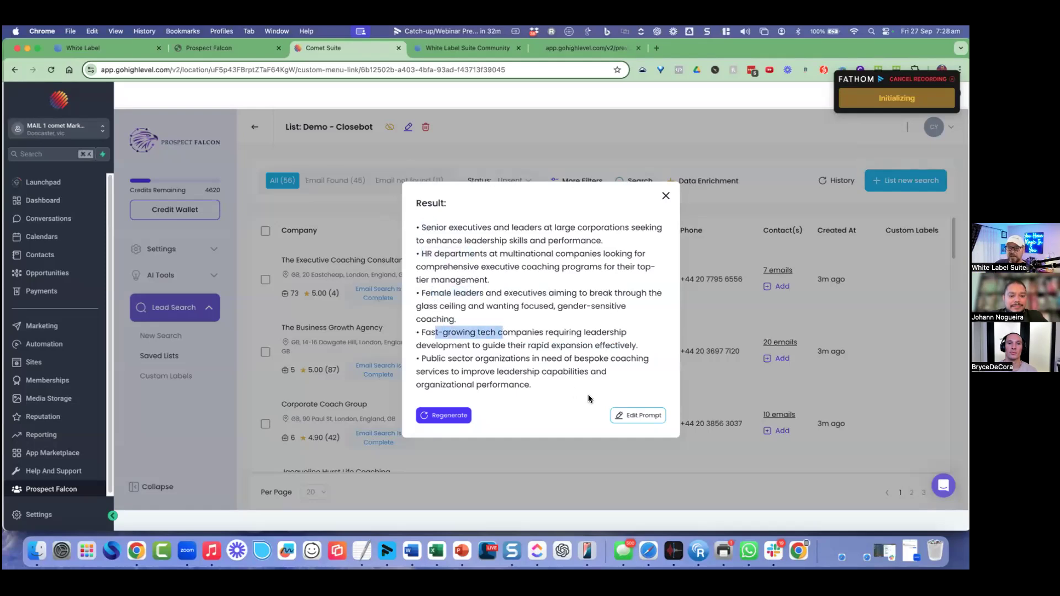
{"action": "left_click", "coordinate": [666, 196]}
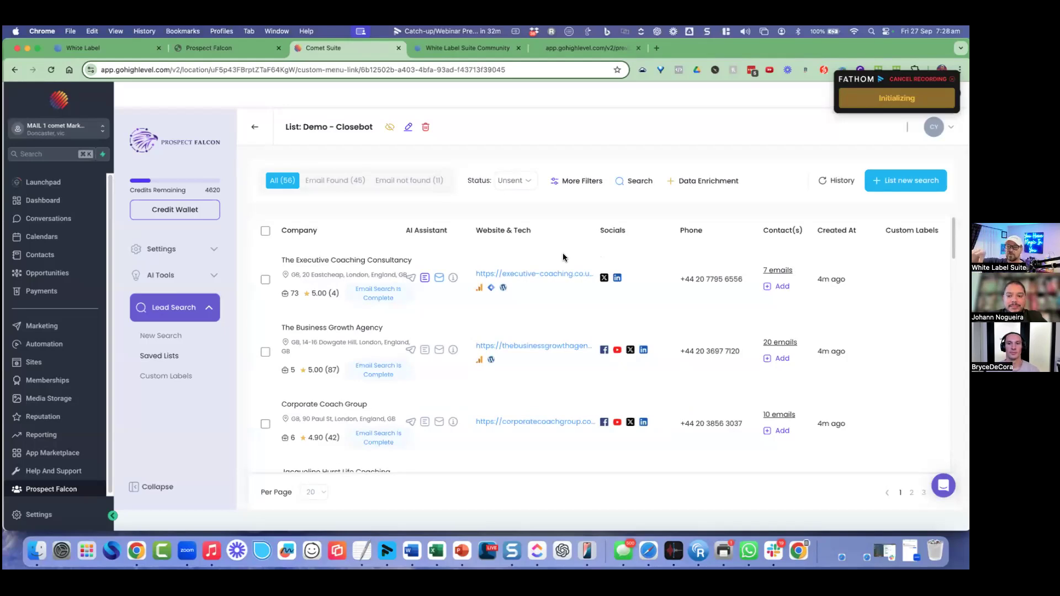
Step: Generate and close the I Noticed… intro line, then toggle select-all on and off
{"action": "left_click", "coordinate": [456, 281]}
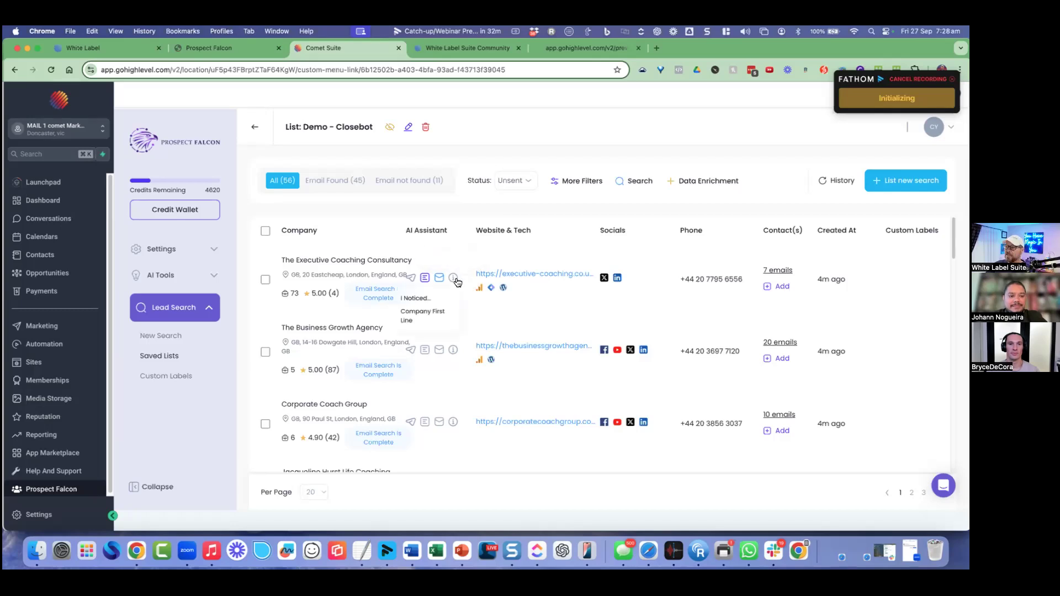
{"action": "left_click", "coordinate": [438, 298]}
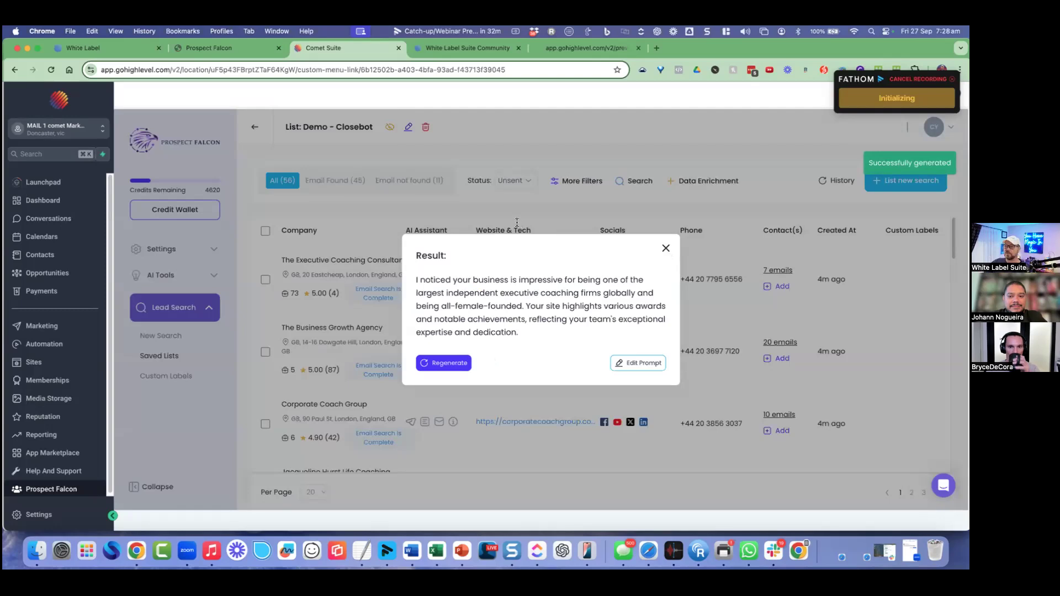
{"action": "left_click", "coordinate": [666, 249]}
{"action": "left_click", "coordinate": [265, 231]}
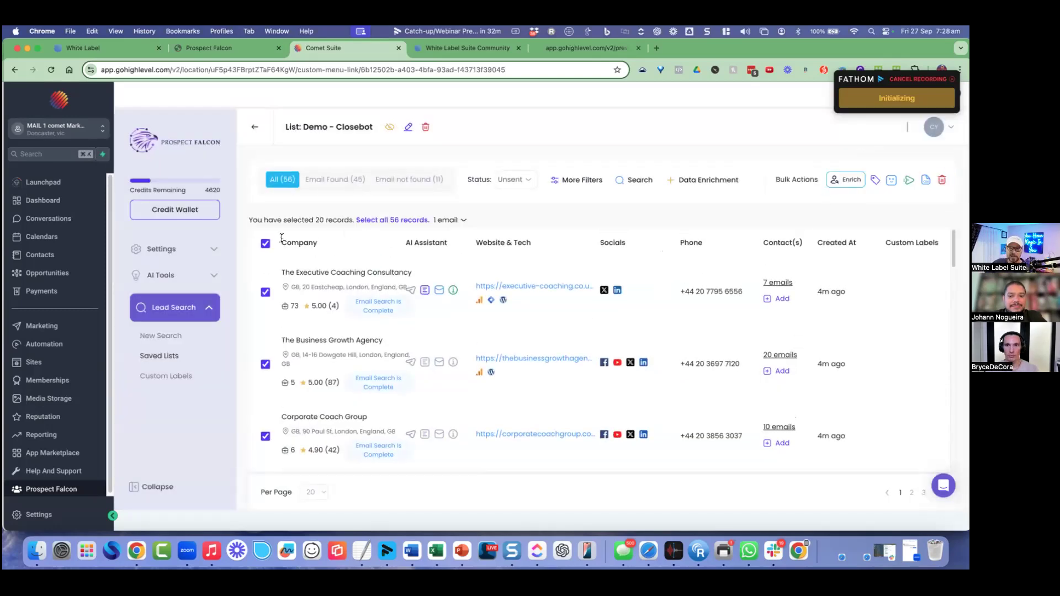
{"action": "left_click", "coordinate": [266, 243]}
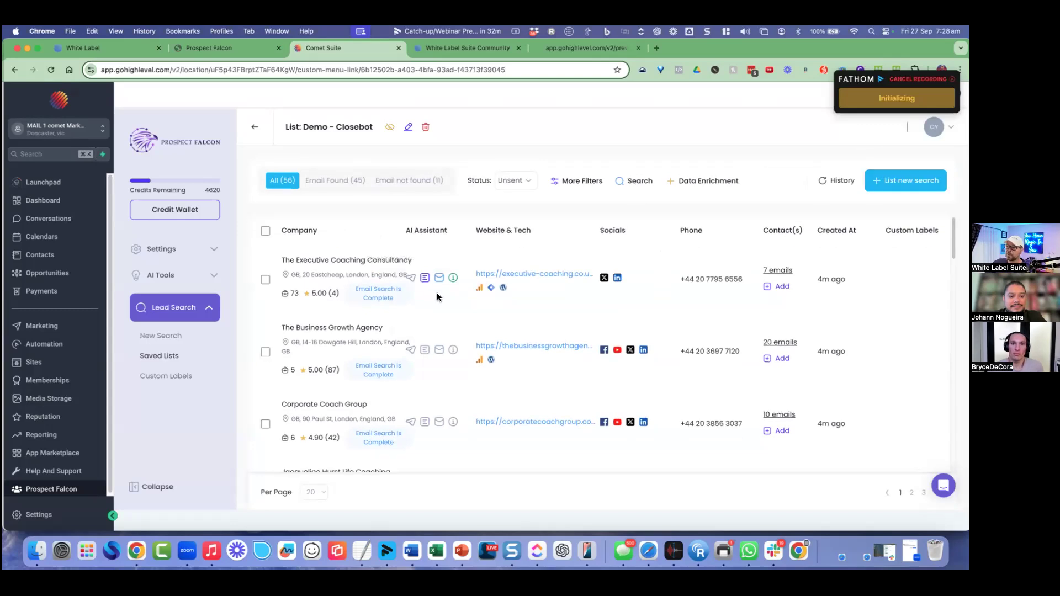
Step: Generate a custom direct message draft for the company, review its congratulations sentence, and close it
{"action": "left_click", "coordinate": [426, 278]}
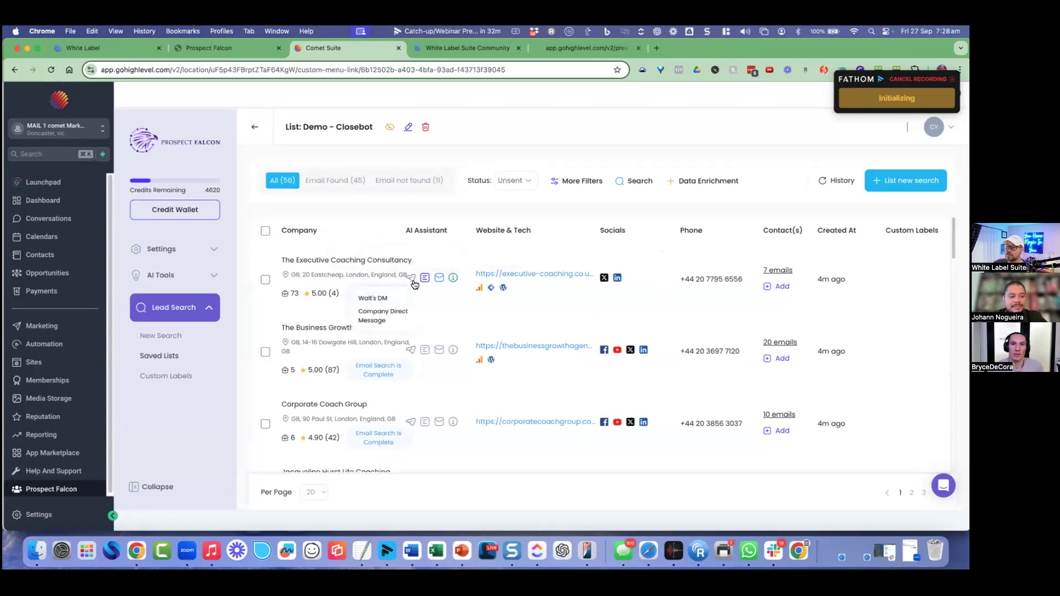
{"action": "left_click", "coordinate": [397, 299]}
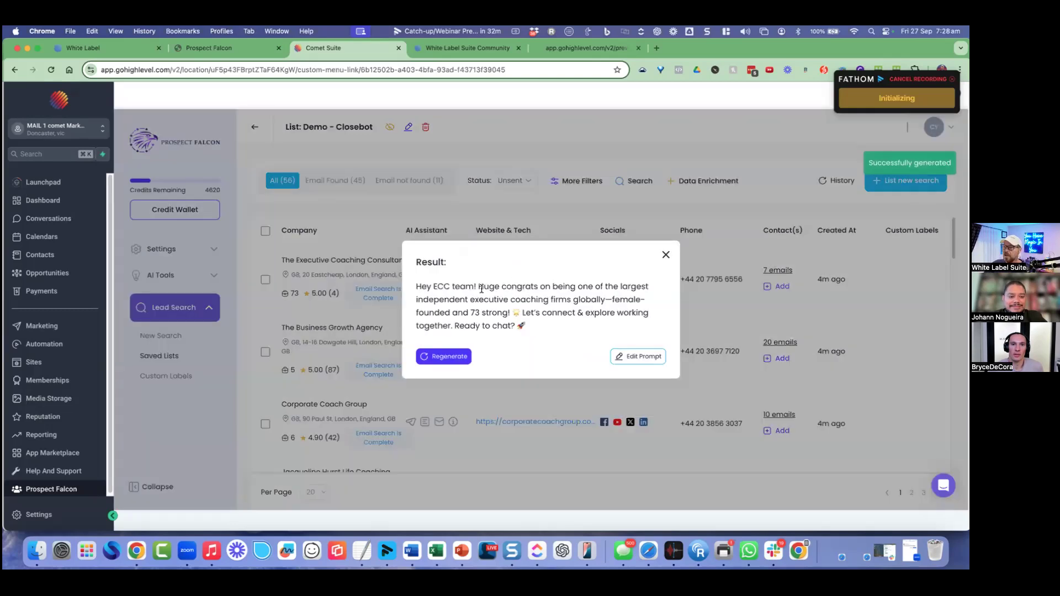
{"action": "left_click_drag", "start_coordinate": [484, 286], "coordinate": [519, 312]}
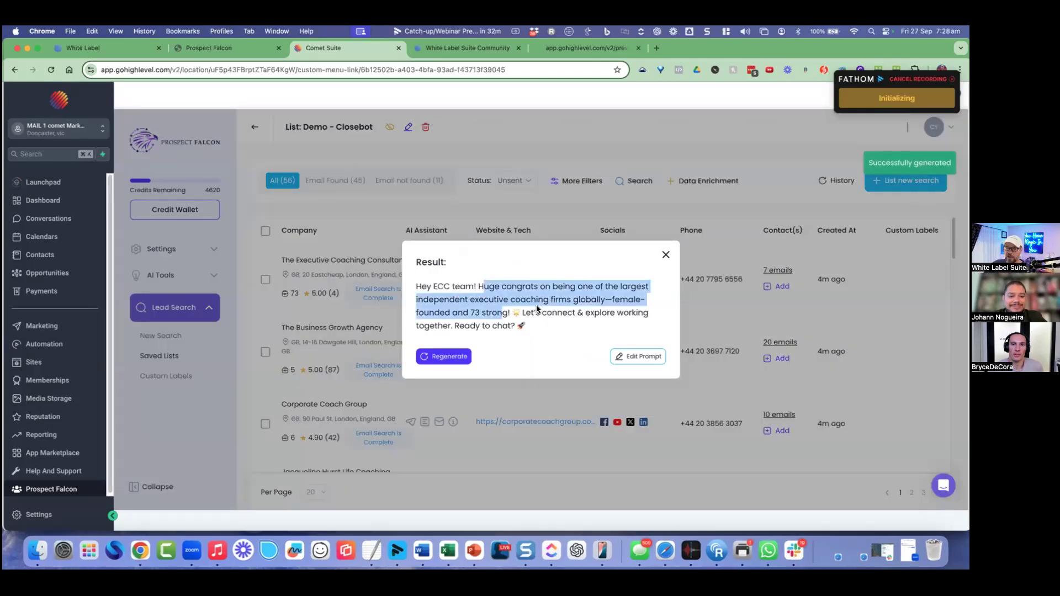
{"action": "left_click", "coordinate": [573, 288]}
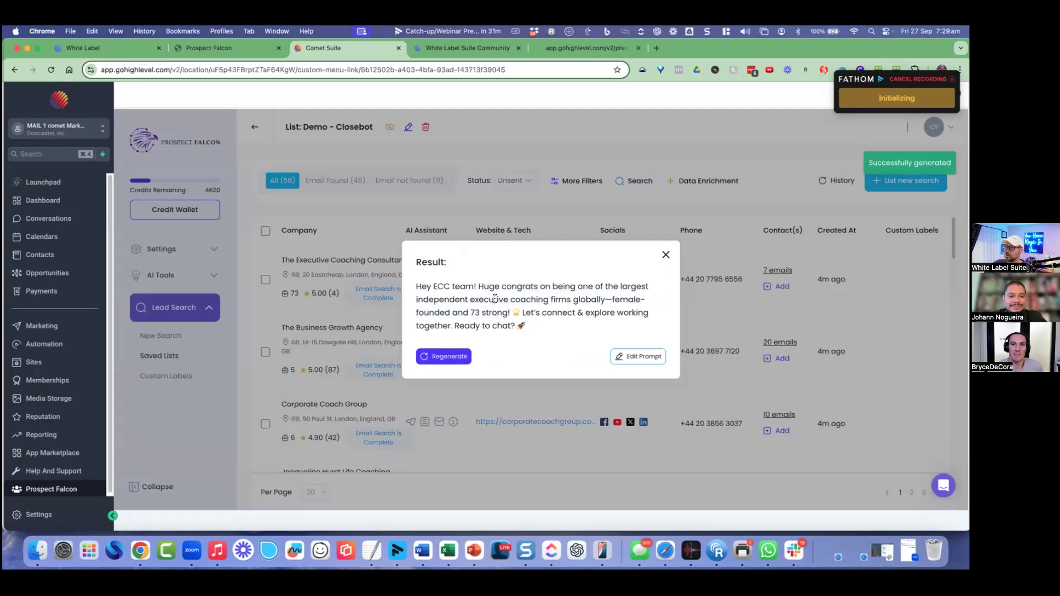
{"action": "left_click", "coordinate": [666, 255]}
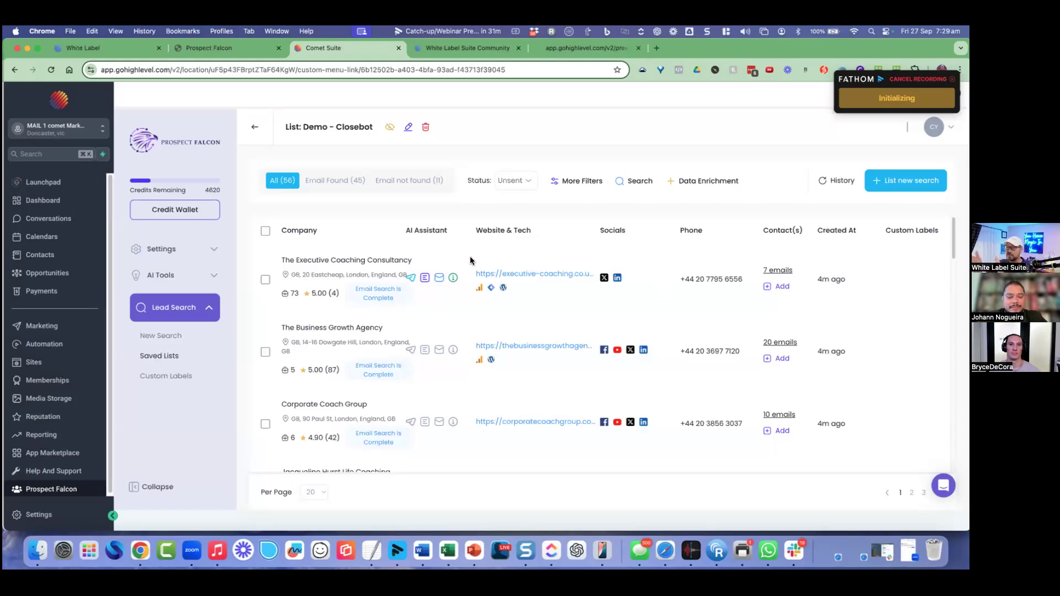
{"action": "left_click_drag", "start_coordinate": [330, 260], "coordinate": [352, 260]}
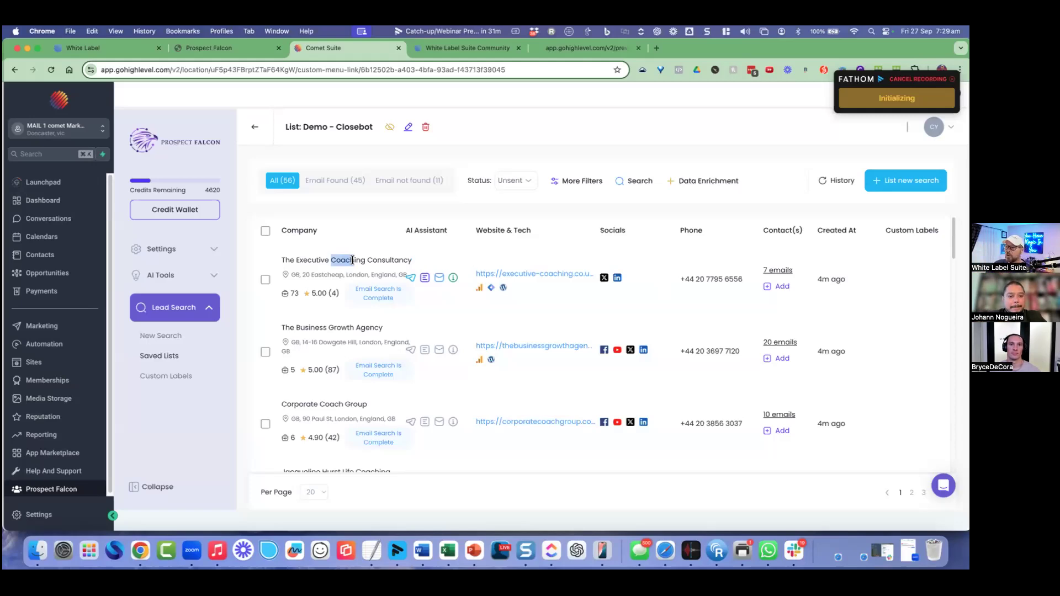
{"action": "left_click_drag", "start_coordinate": [352, 260], "coordinate": [355, 260]}
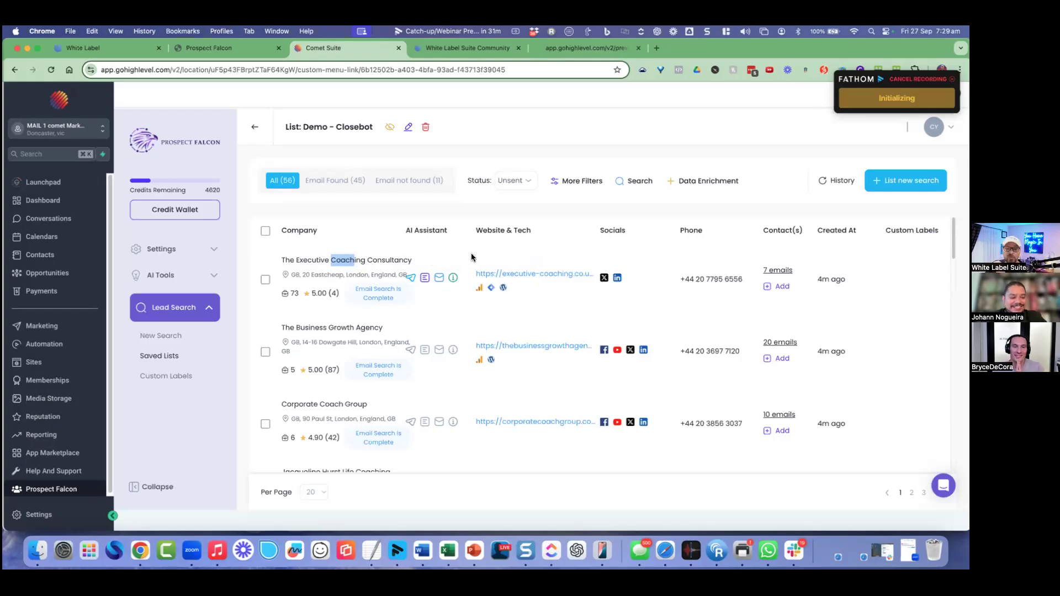
{"action": "left_click", "coordinate": [771, 273]}
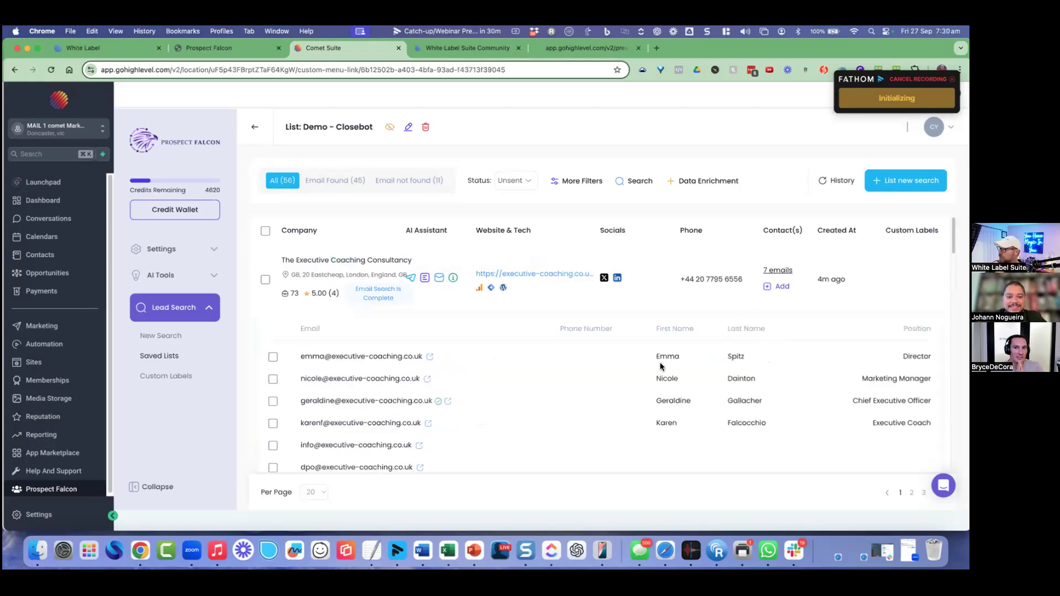
{"action": "left_click", "coordinate": [775, 273]}
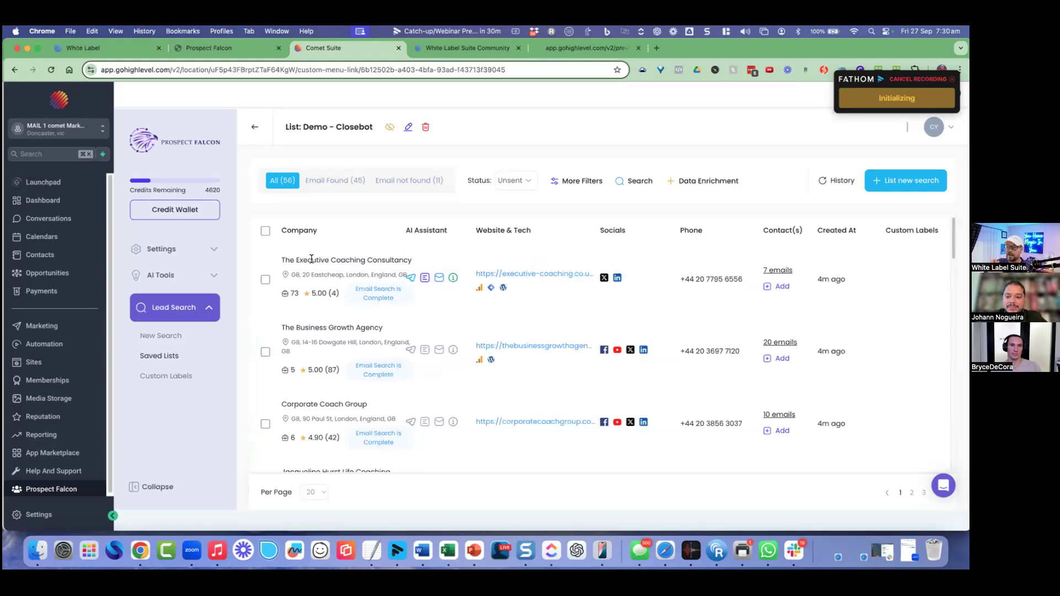
{"action": "left_click_drag", "start_coordinate": [342, 259], "coordinate": [420, 264]}
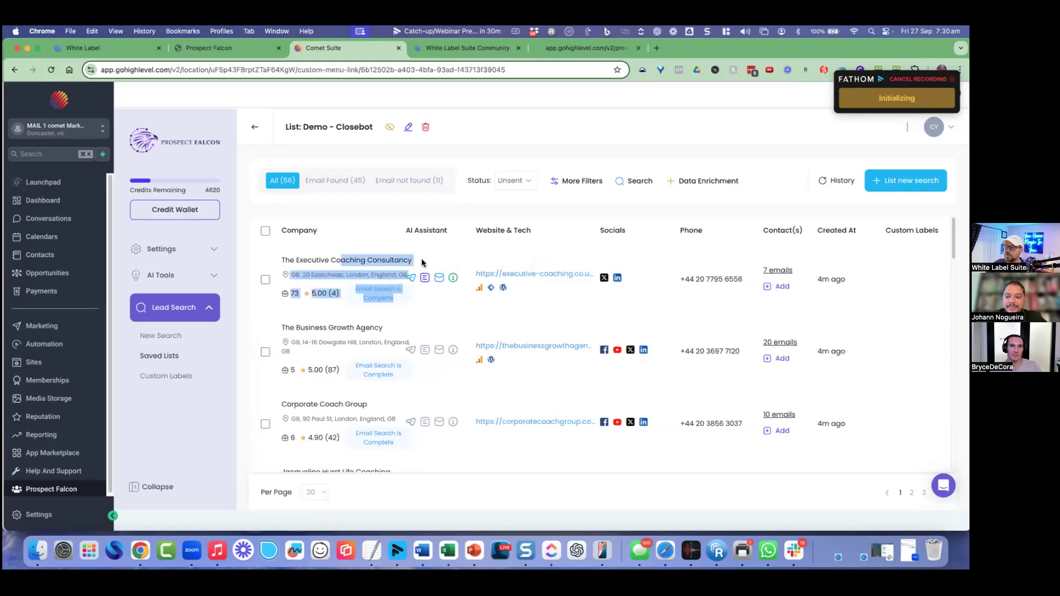
{"action": "left_click", "coordinate": [419, 263]}
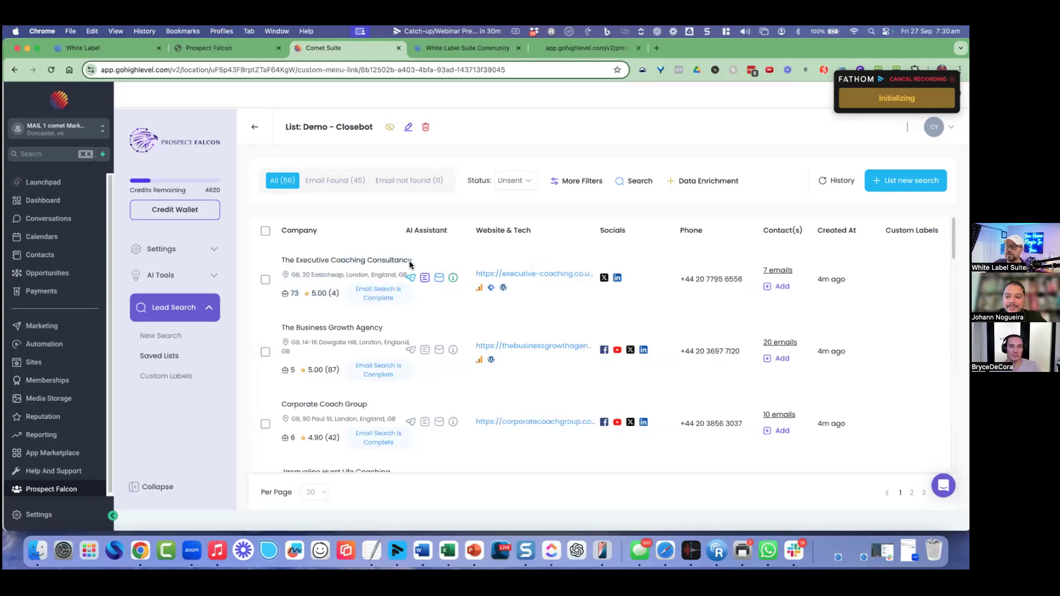
Step: Send the first company's Director email contact to the Supply REPS Database CRM and view its contacts
{"action": "left_click", "coordinate": [265, 280]}
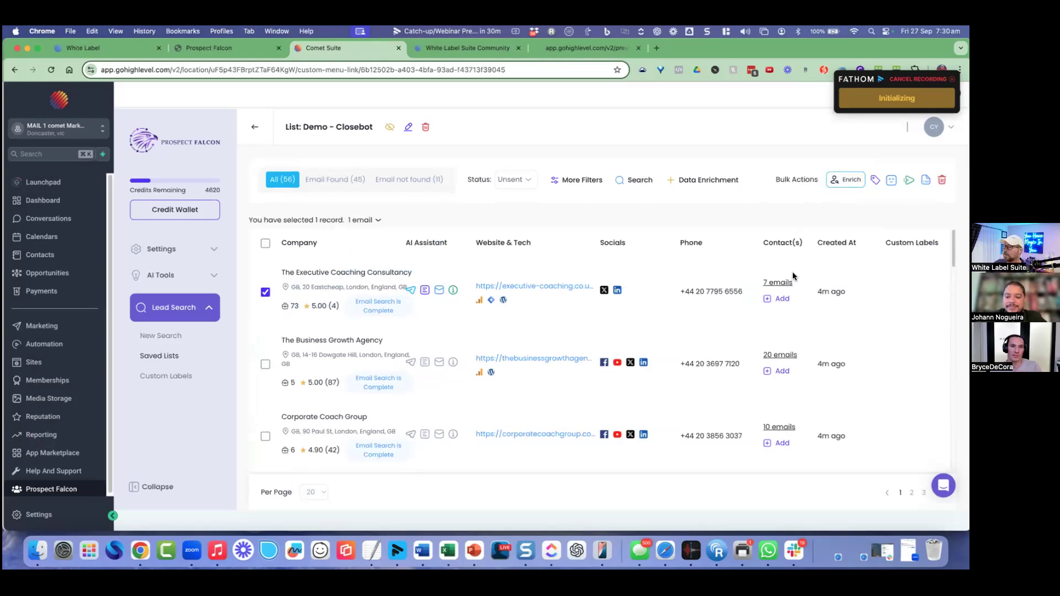
{"action": "left_click", "coordinate": [778, 283]}
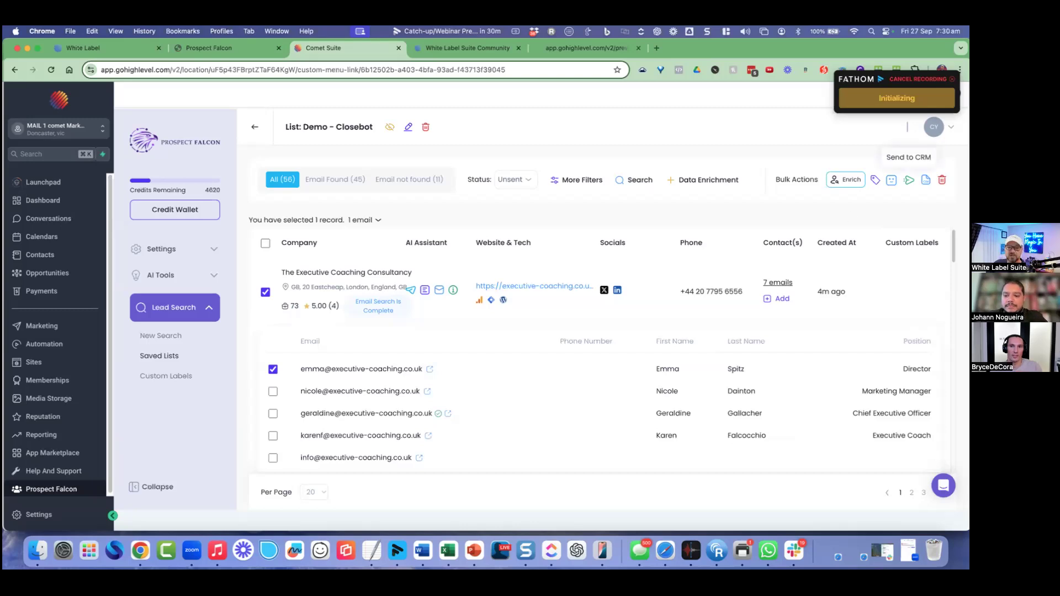
{"action": "left_click", "coordinate": [908, 179]}
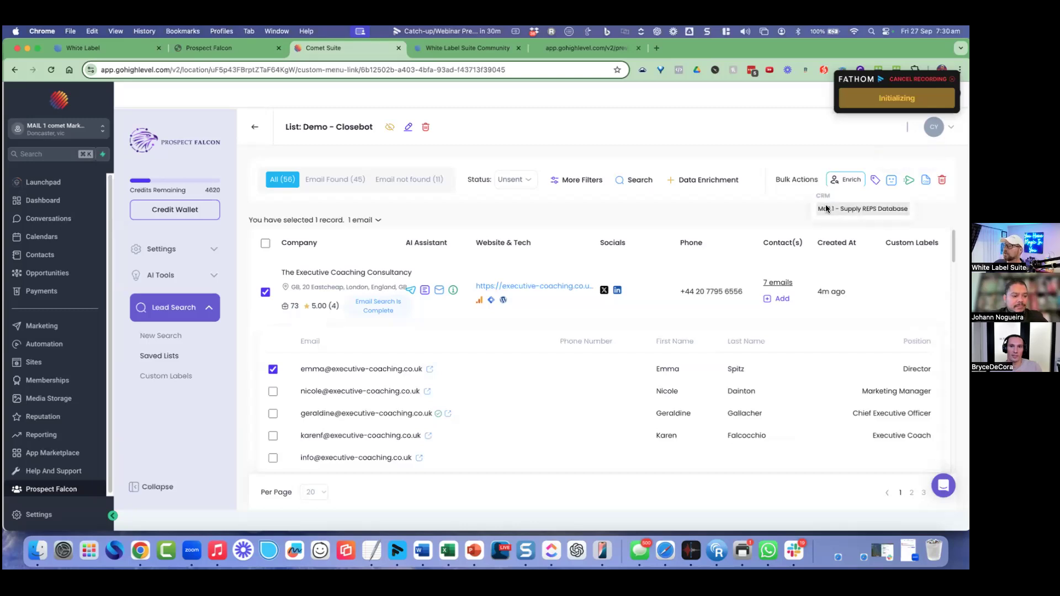
{"action": "left_click", "coordinate": [780, 215]}
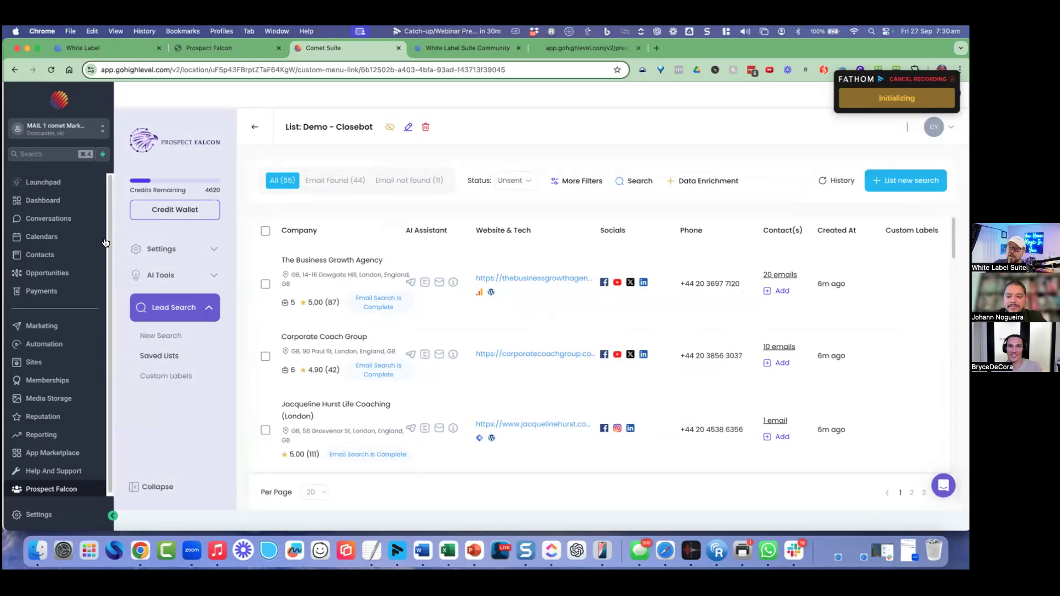
{"action": "left_click", "coordinate": [63, 255]}
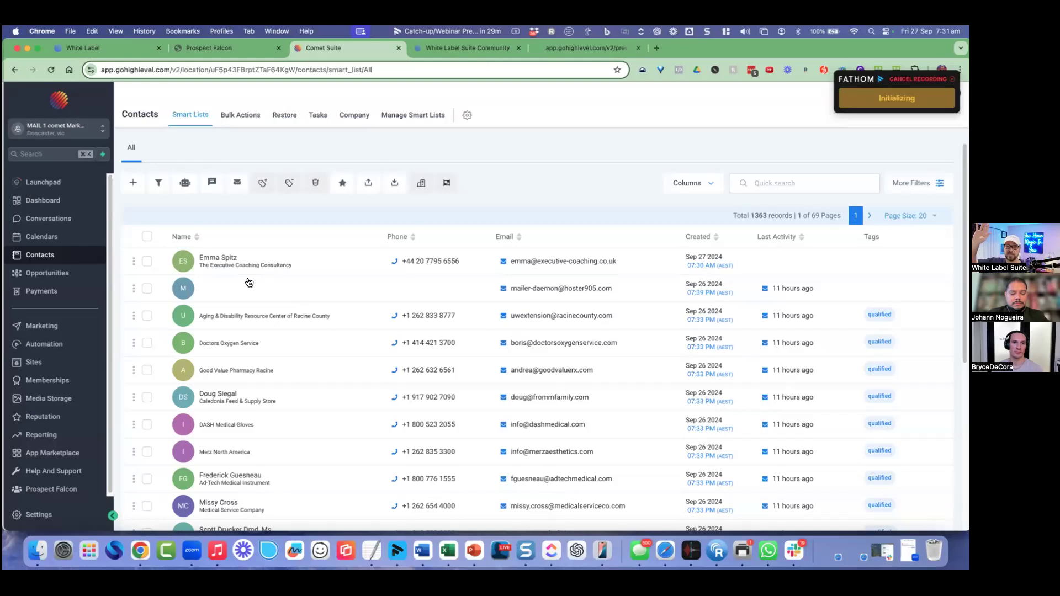
Step: Open the top Executive Coaching Consultancy contact from the Smart Lists table
{"action": "left_click", "coordinate": [225, 259]}
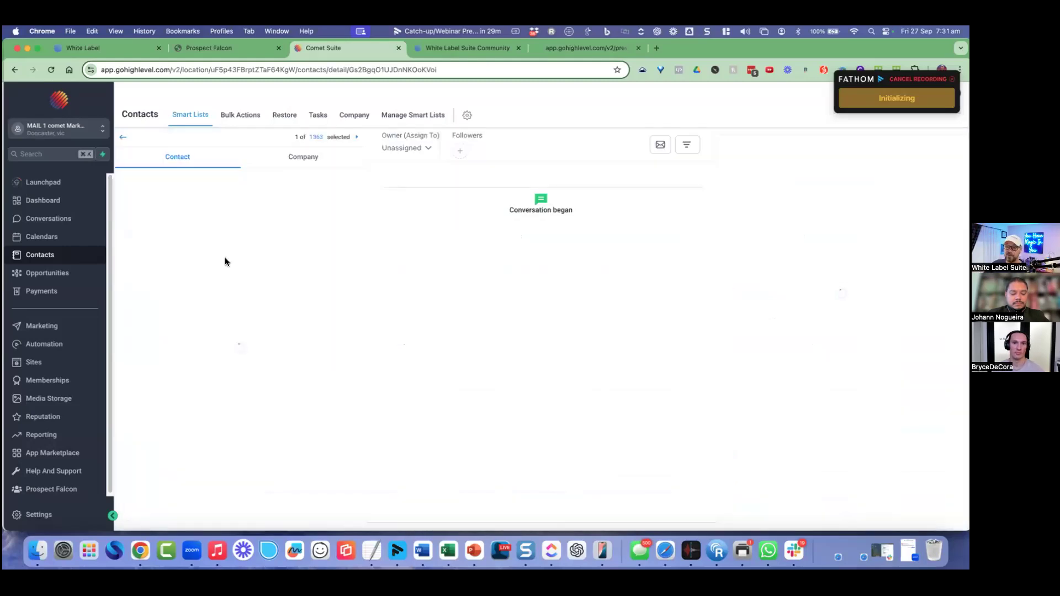
Step: Replace the contact's phone number with the new local mobile number, save, and return to Contacts
{"action": "left_click_drag", "start_coordinate": [194, 354], "coordinate": [132, 353]}
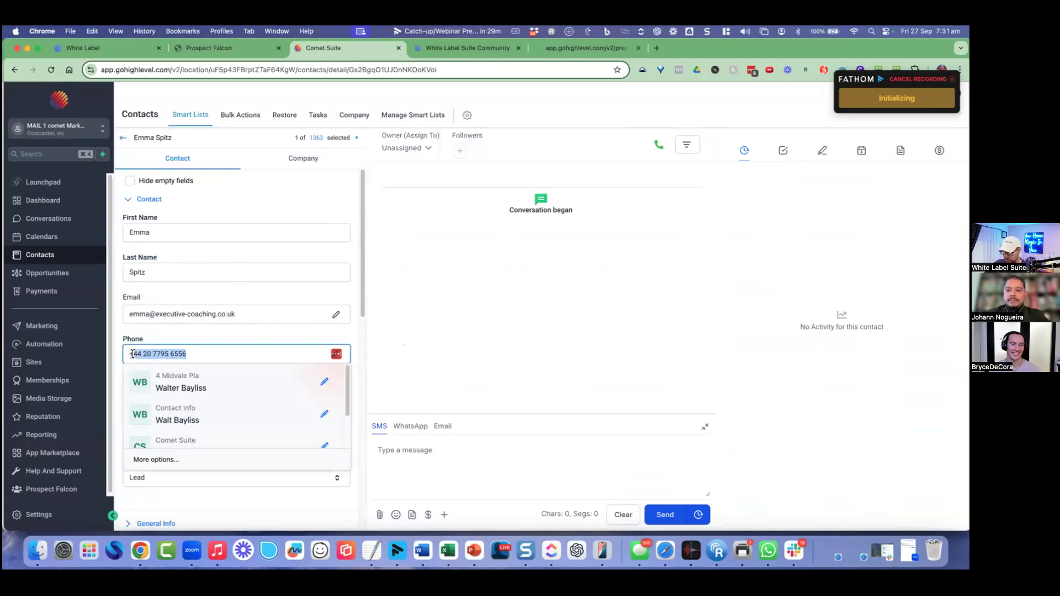
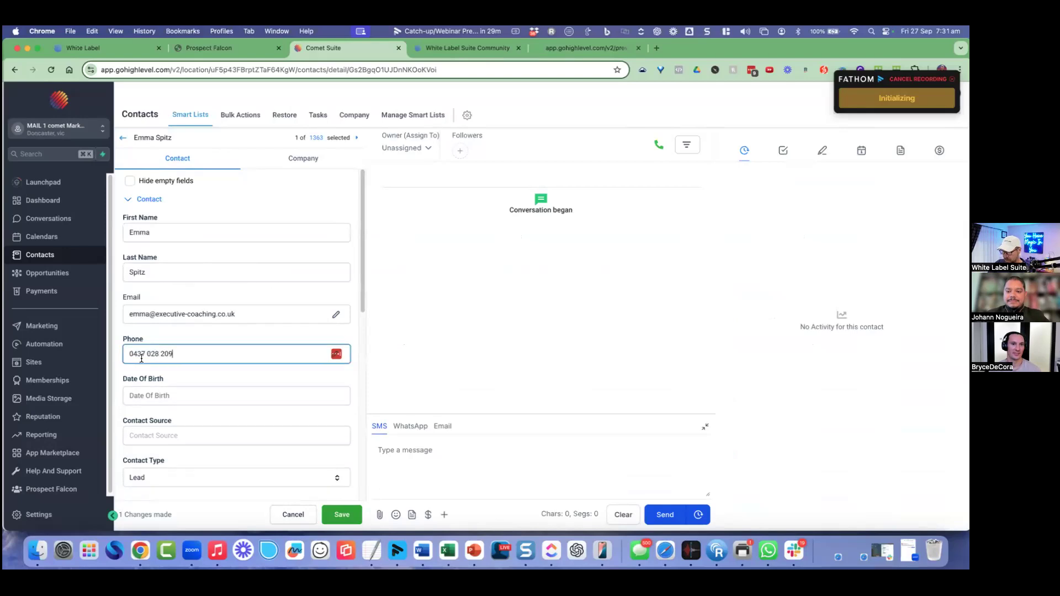
{"action": "left_click", "coordinate": [341, 514]}
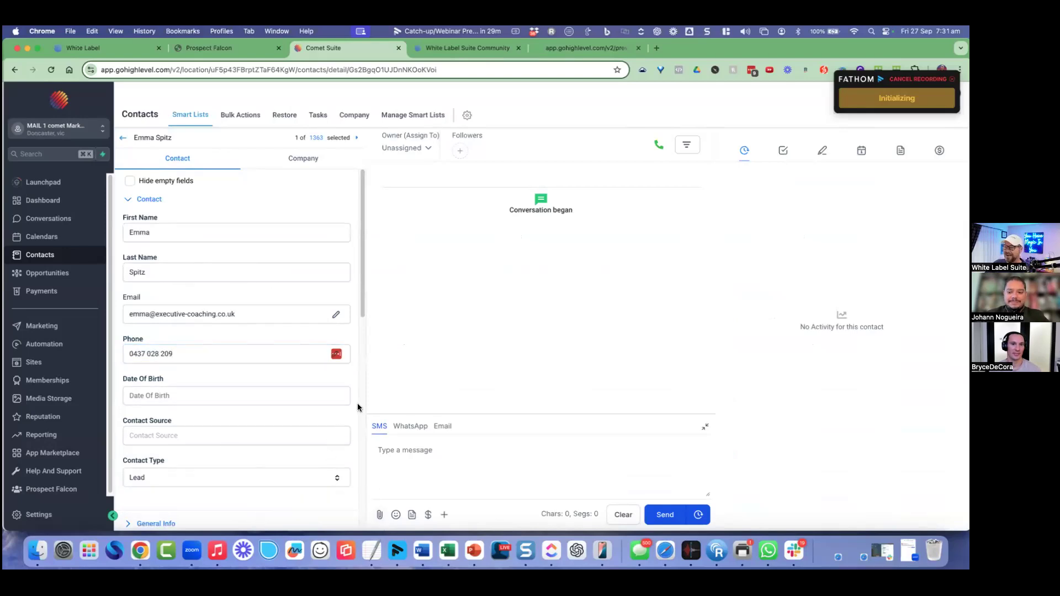
{"action": "left_click", "coordinate": [123, 143]}
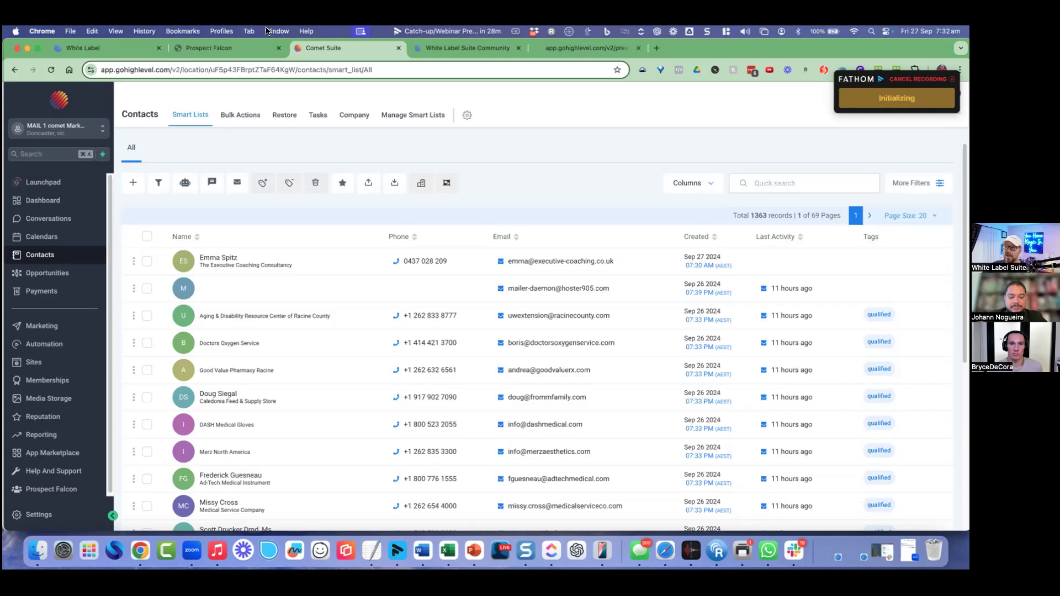
Step: Switch to the Prospect Falcon landing page preview and open its 'Send It Now!' sign-up popup
{"action": "left_click", "coordinate": [598, 50]}
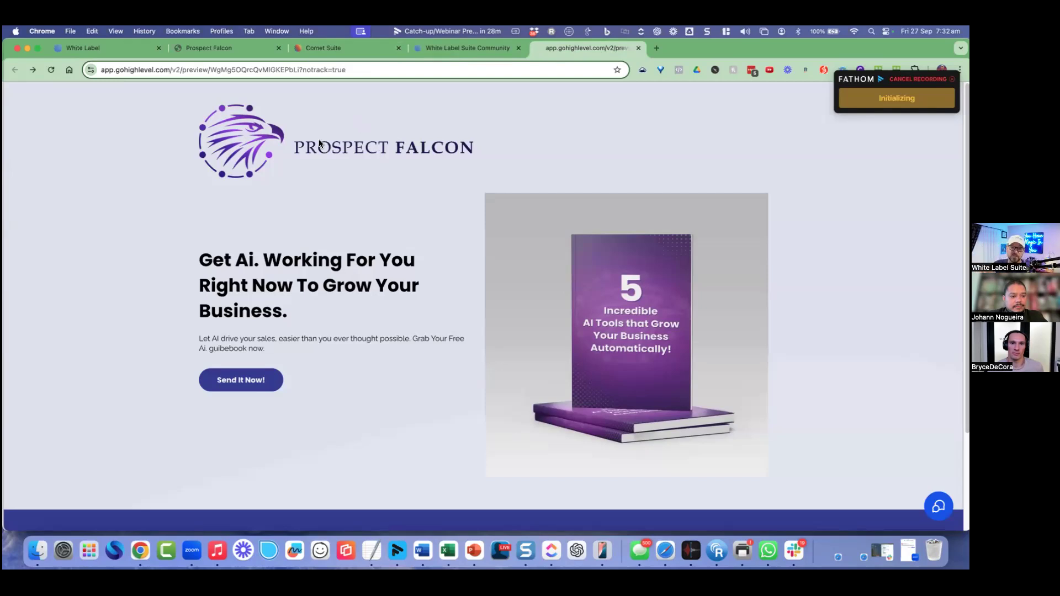
{"action": "left_click", "coordinate": [234, 378]}
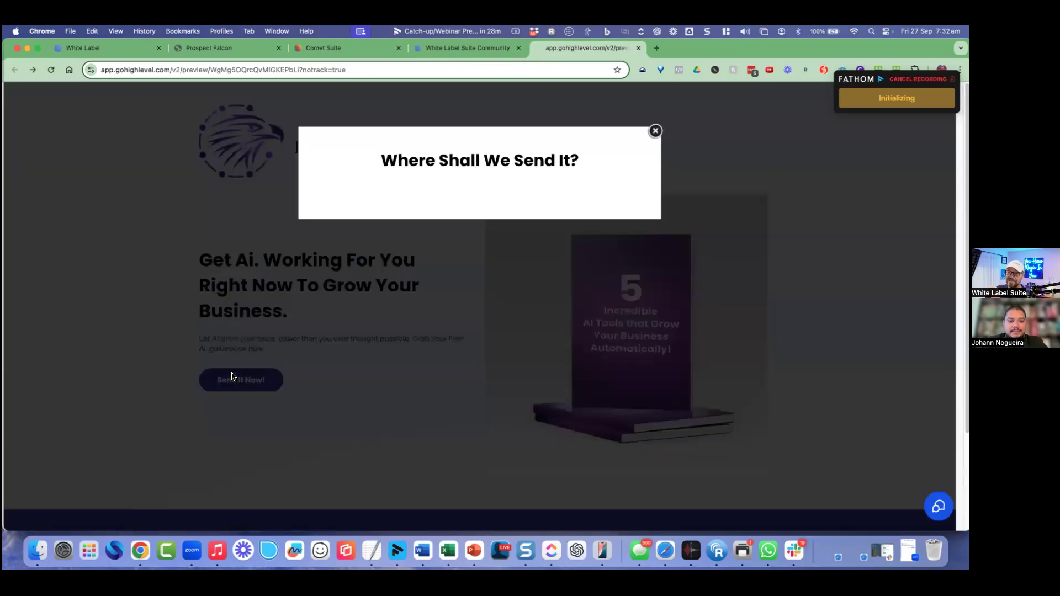
Step: Fill in the contact's first name and phone number, tick SMS consent, and submit the report request
{"action": "left_click", "coordinate": [377, 252]}
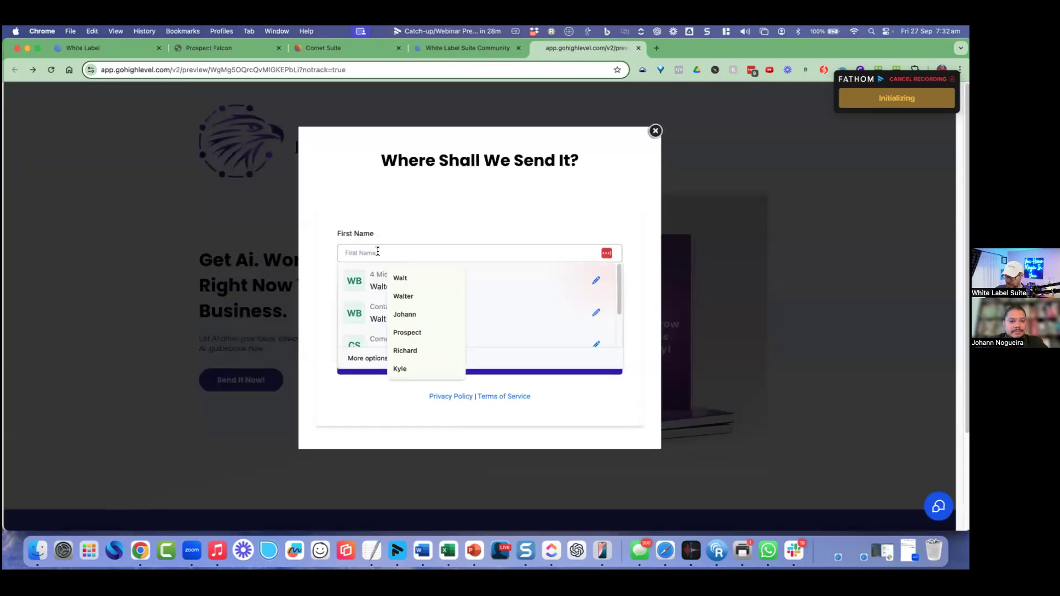
{"action": "type", "text": "Emma"}
{"action": "key", "text": "Tab"}
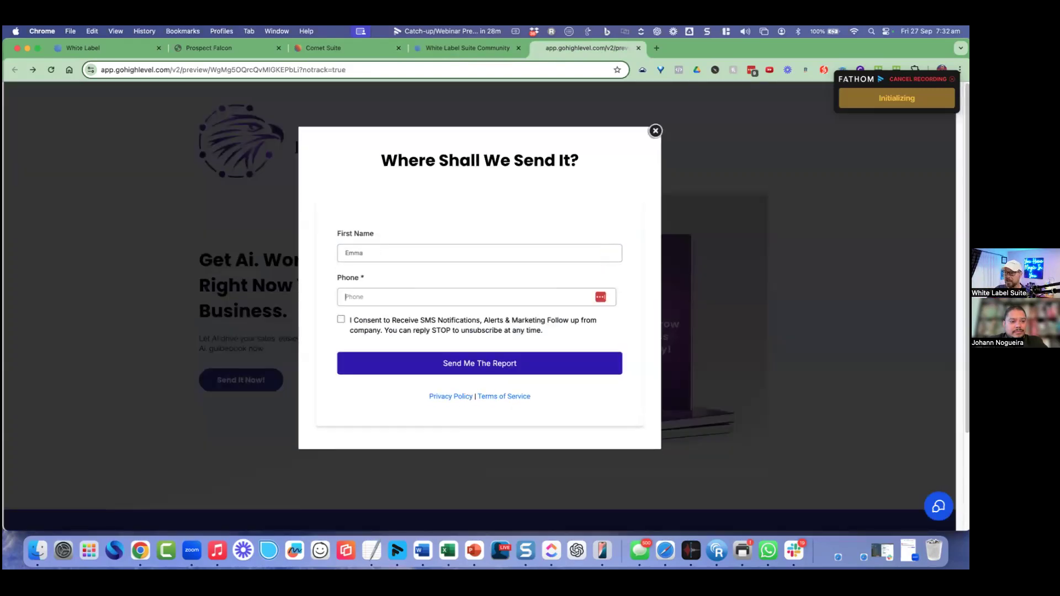
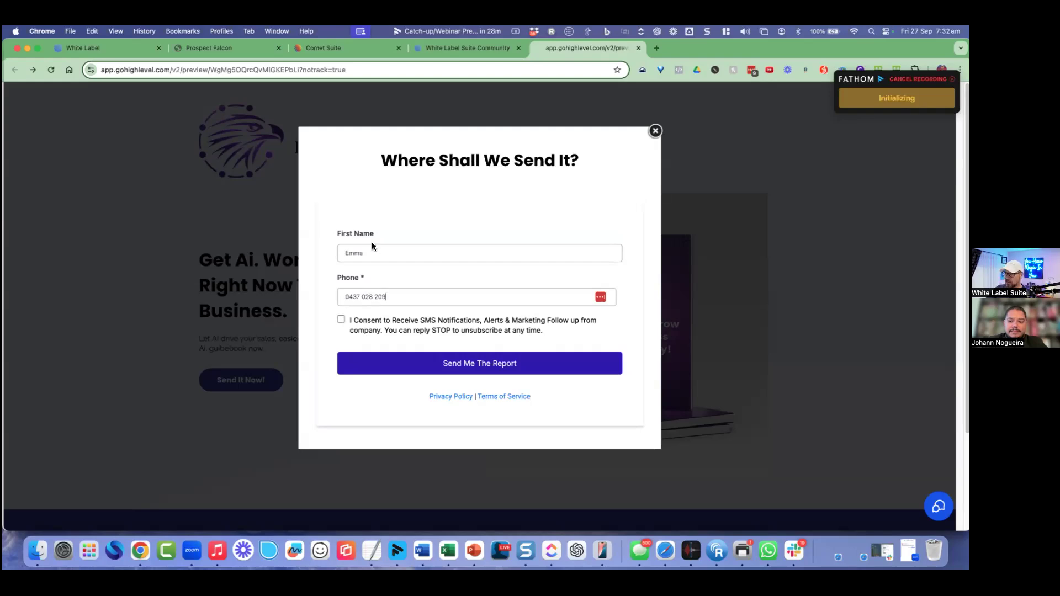
{"action": "left_click", "coordinate": [341, 320]}
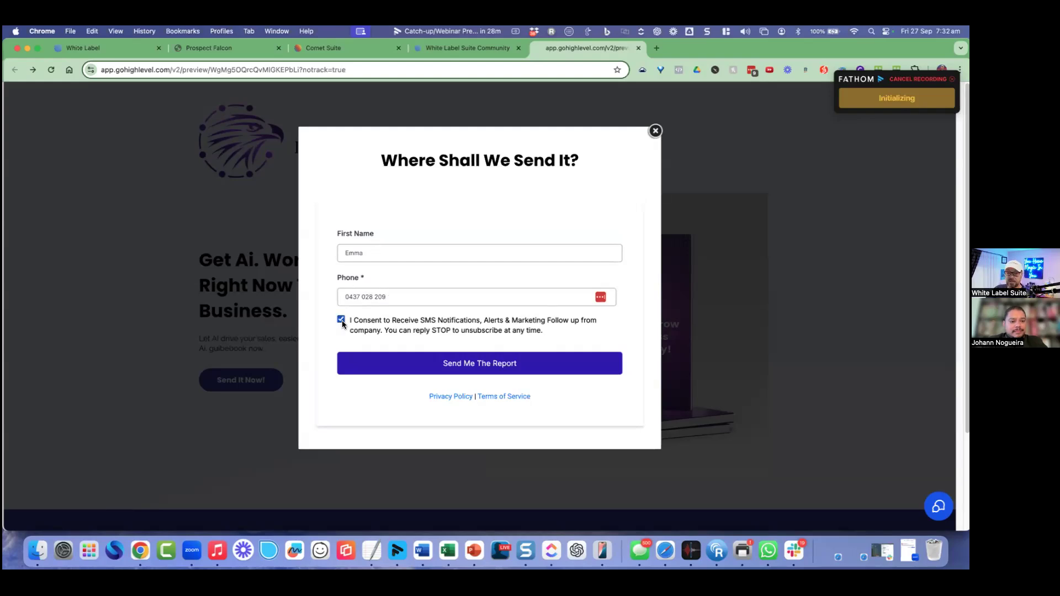
{"action": "left_click", "coordinate": [469, 365]}
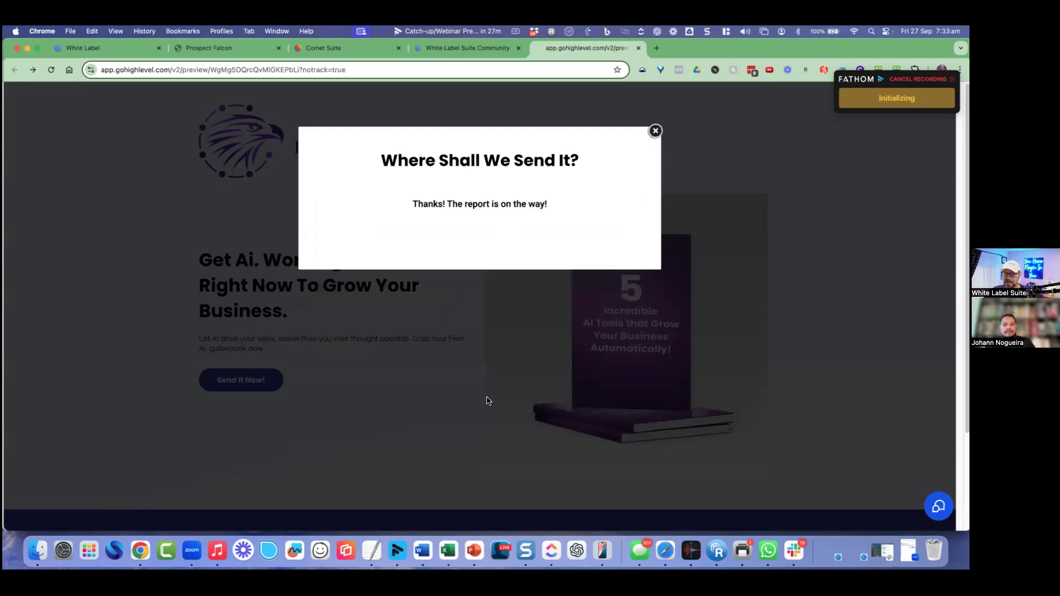
{"action": "left_click", "coordinate": [612, 548]}
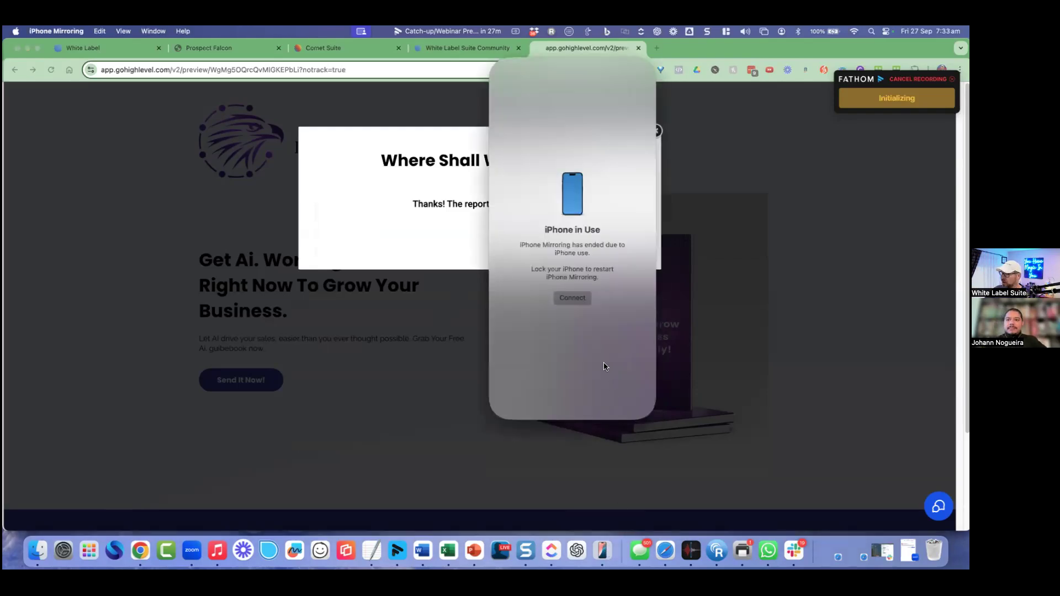
Step: Reconnect iPhone Mirroring, launch Messages from the Phone folder, and open the newest conversation
{"action": "left_click", "coordinate": [574, 298]}
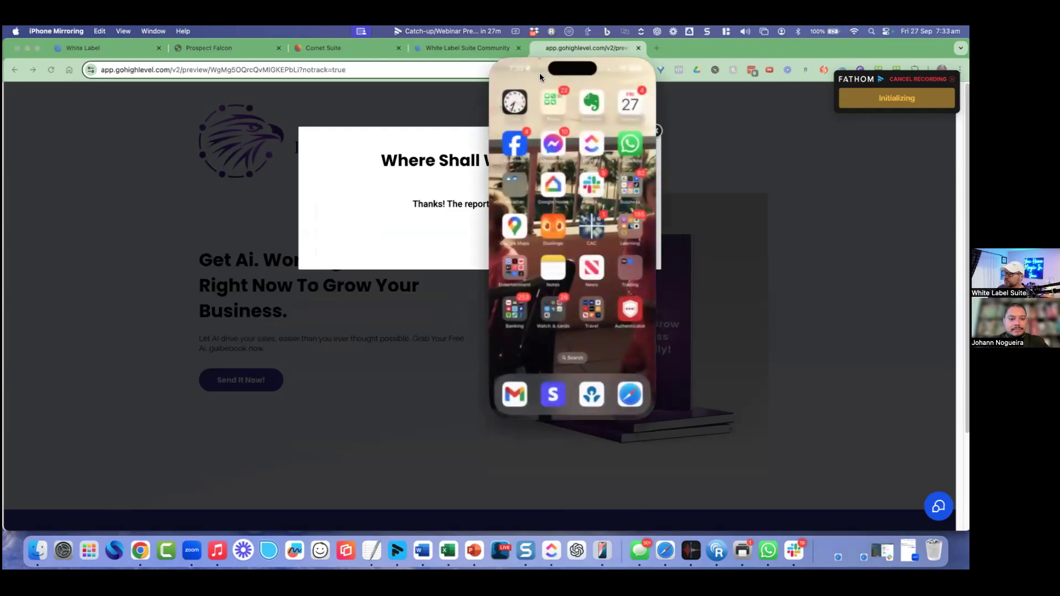
{"action": "left_click", "coordinate": [552, 102]}
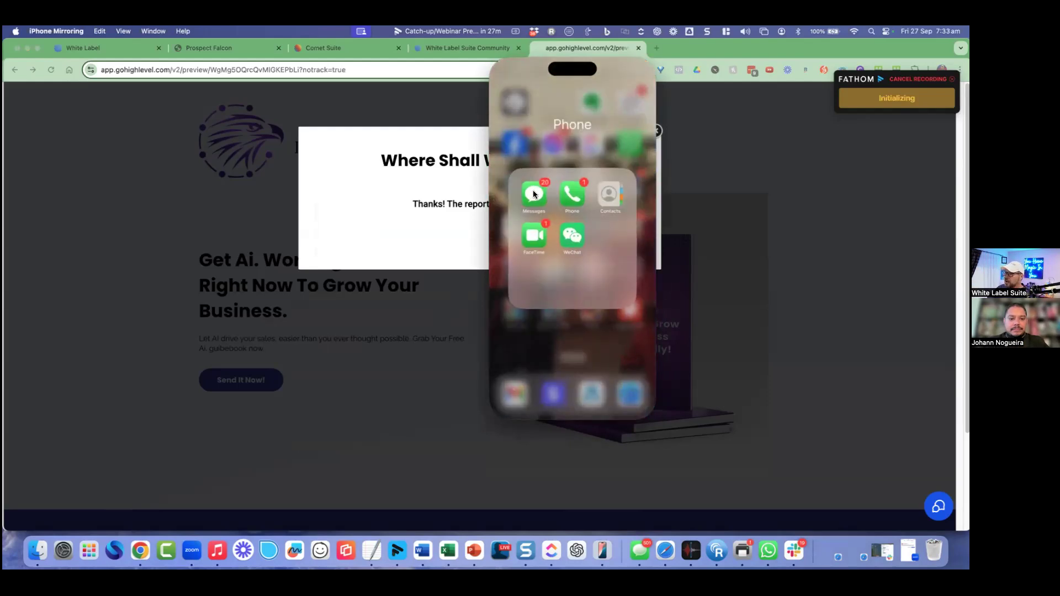
{"action": "left_click", "coordinate": [533, 190]}
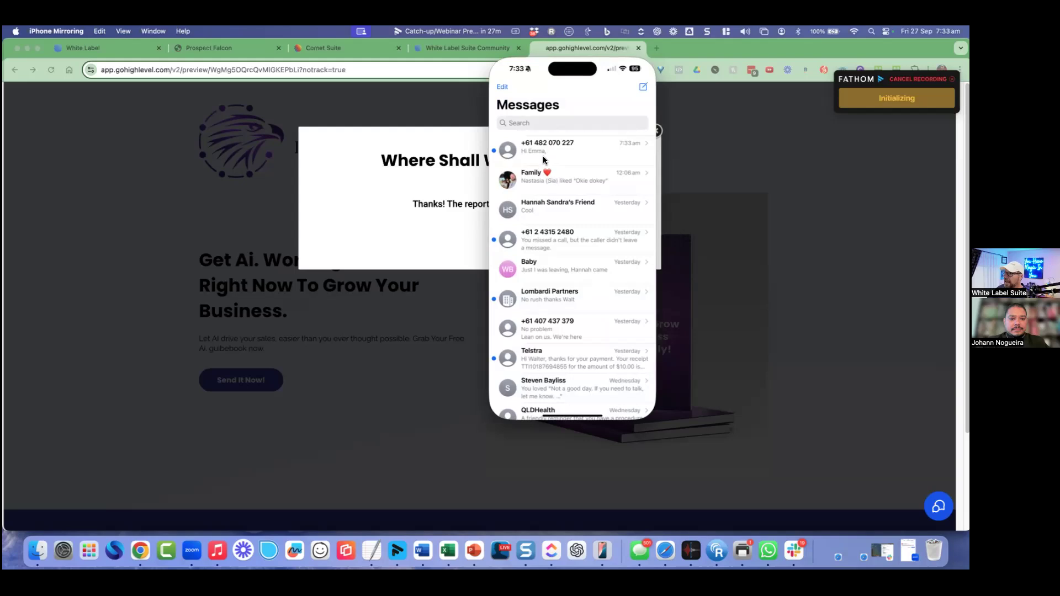
{"action": "left_click", "coordinate": [552, 157]}
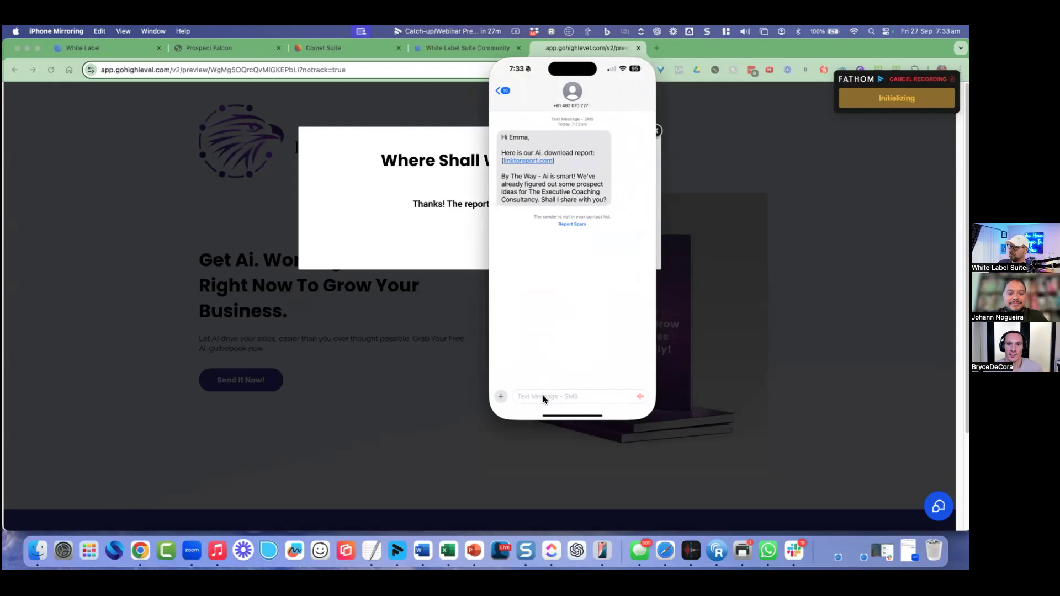
Step: Reply 'Sure.' to the report text message
{"action": "type", "text": "Sure. Sounds good."}
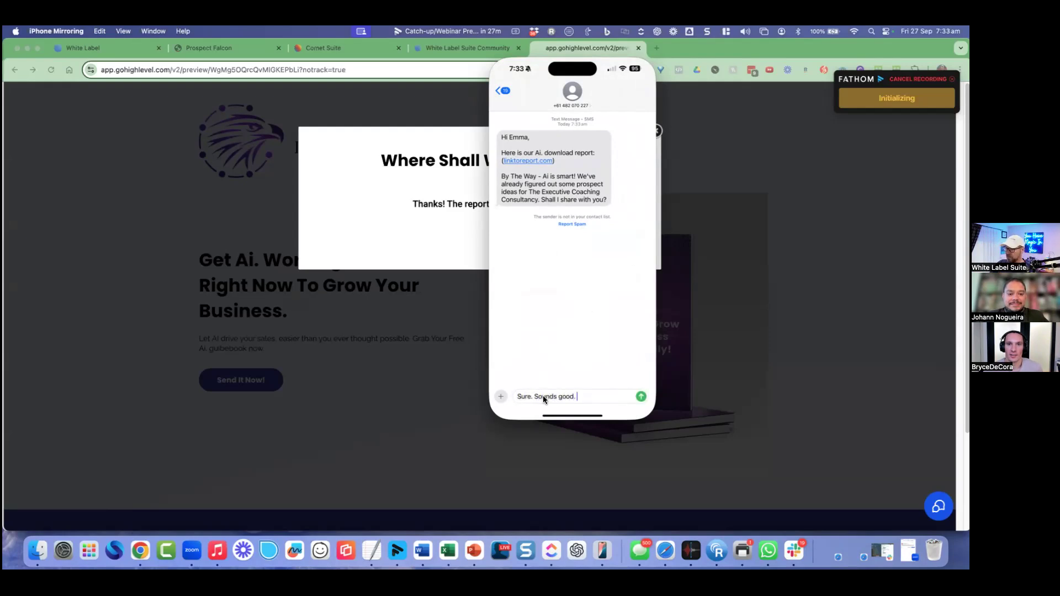
{"action": "key", "text": "Return"}
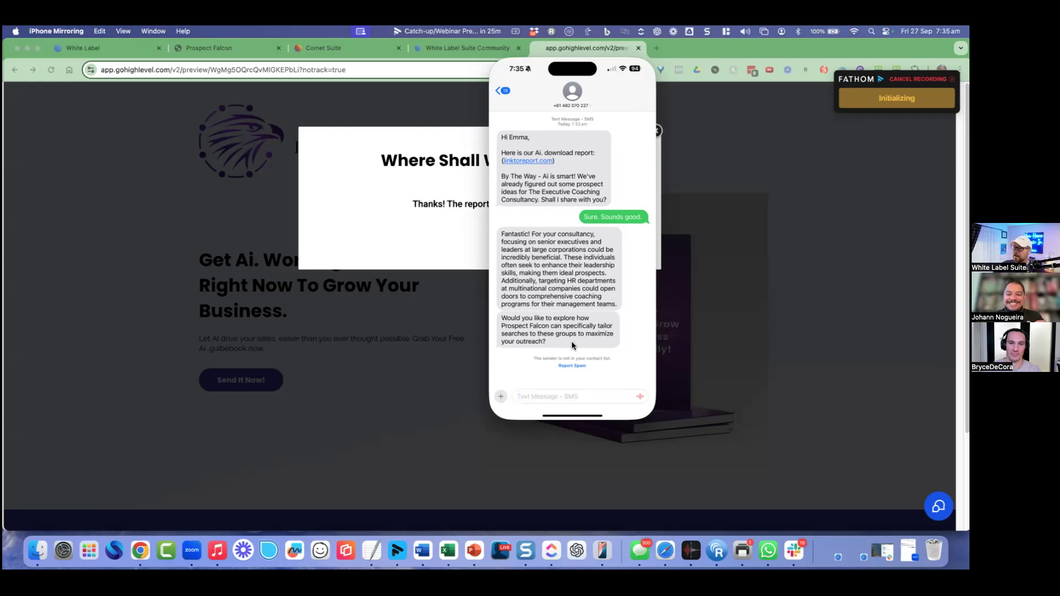
Step: Text the assistant 'What do you already know about me?', then return to the browser
{"action": "type", "text": "What do "}
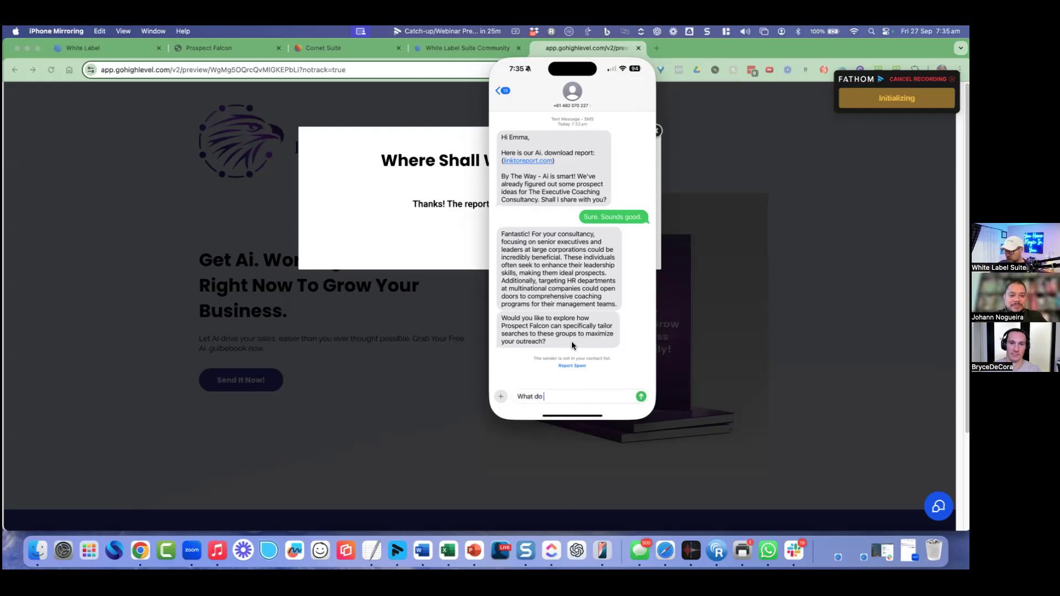
{"action": "type", "text": "you already know about me?"}
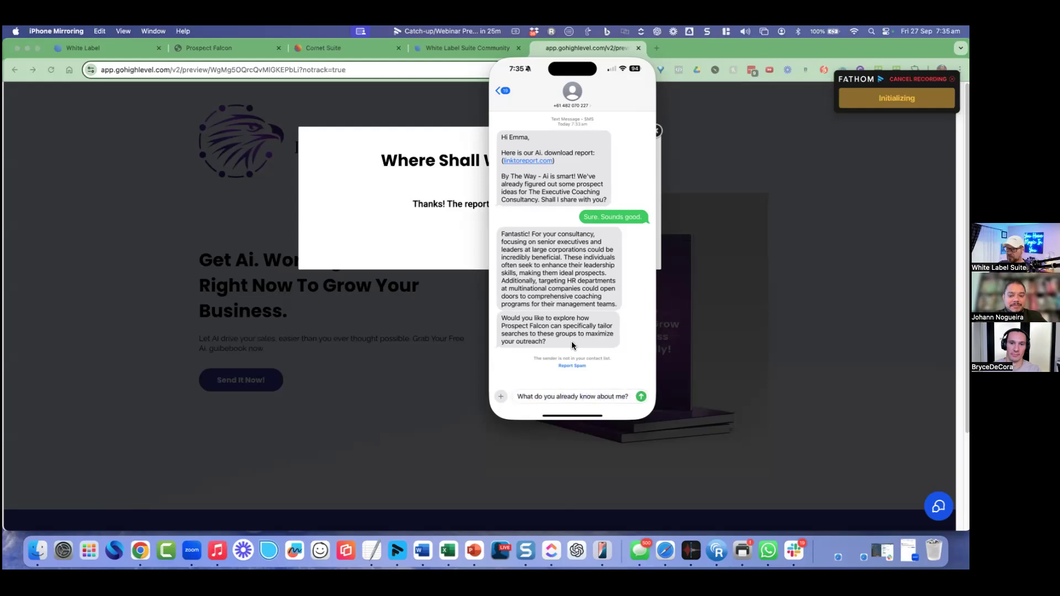
{"action": "key", "text": "Return"}
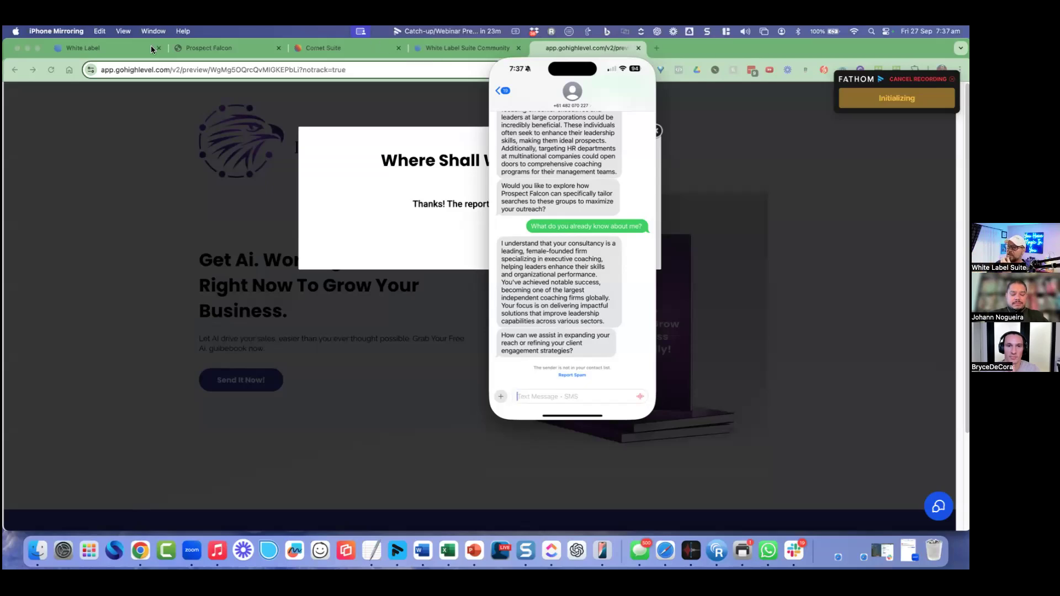
{"action": "left_click", "coordinate": [81, 48]}
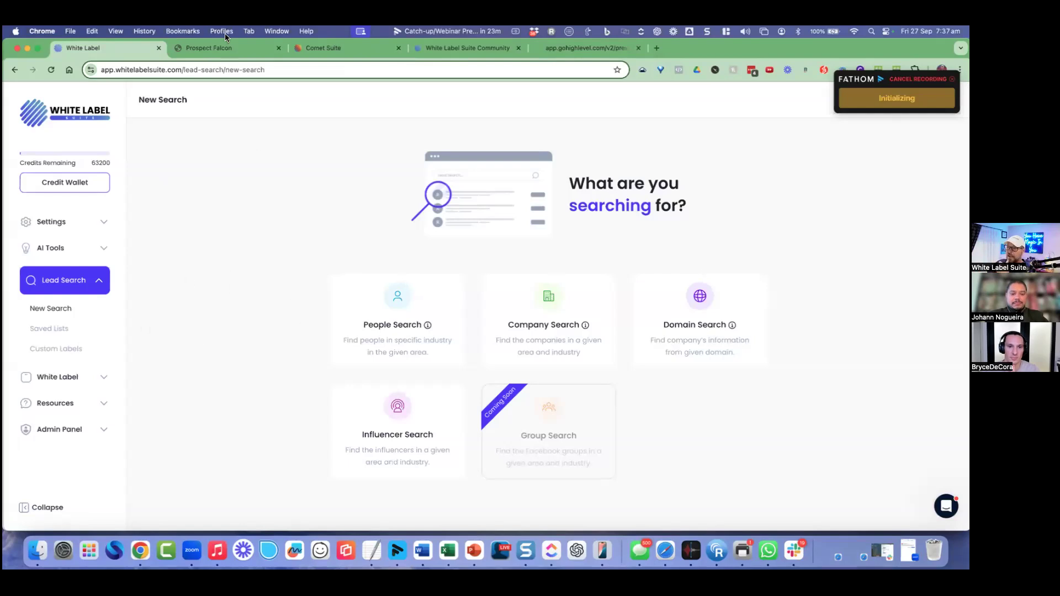
Step: Go back to the White Label Suite tab and choose People Search on the New Search page
{"action": "left_click", "coordinate": [227, 48]}
{"action": "left_click", "coordinate": [343, 51]}
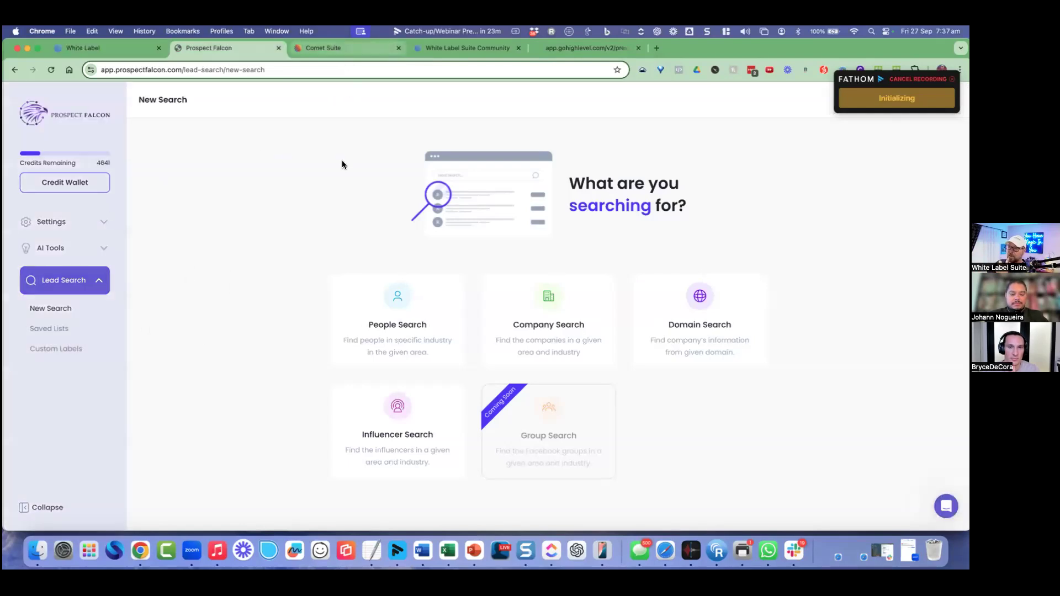
{"action": "left_click", "coordinate": [214, 50]}
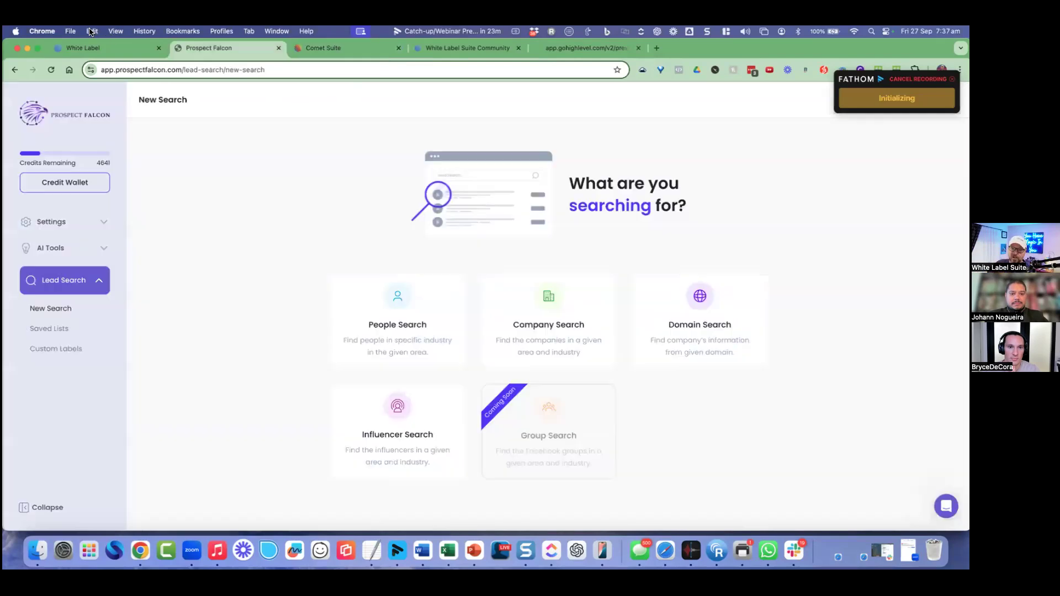
{"action": "left_click", "coordinate": [131, 50]}
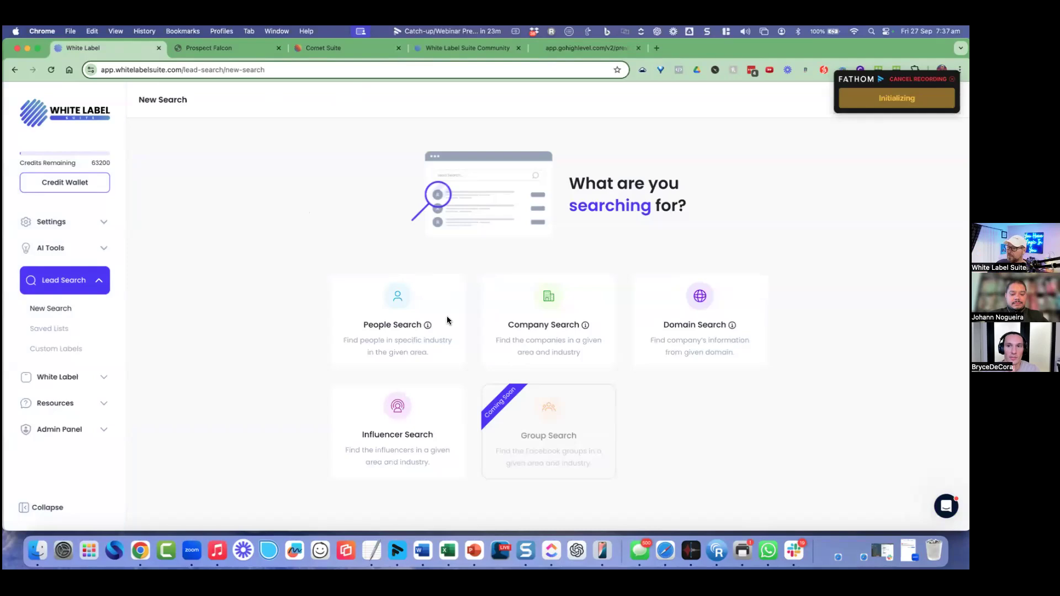
{"action": "left_click", "coordinate": [422, 323]}
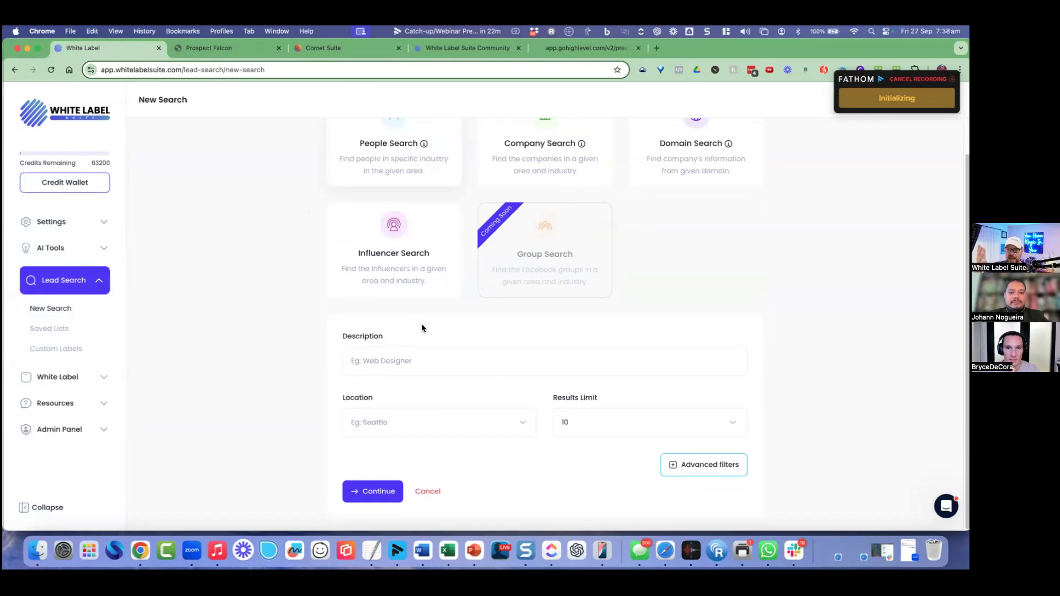
Step: Set the search description to CEO and the location to Chicago, IL, US
{"action": "left_click", "coordinate": [379, 367]}
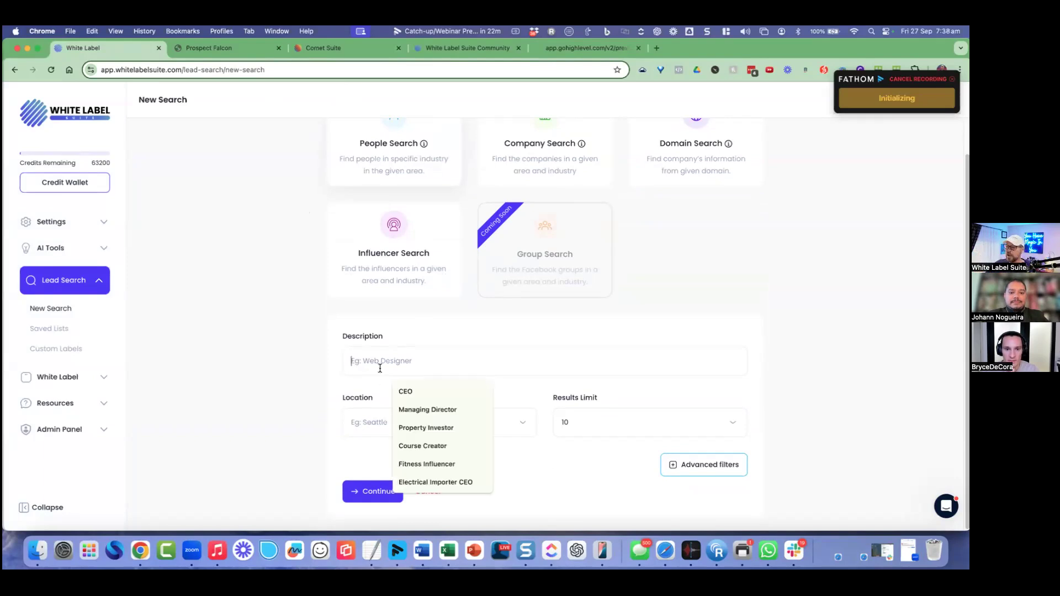
{"action": "left_click", "coordinate": [404, 391]}
{"action": "left_click", "coordinate": [399, 422]}
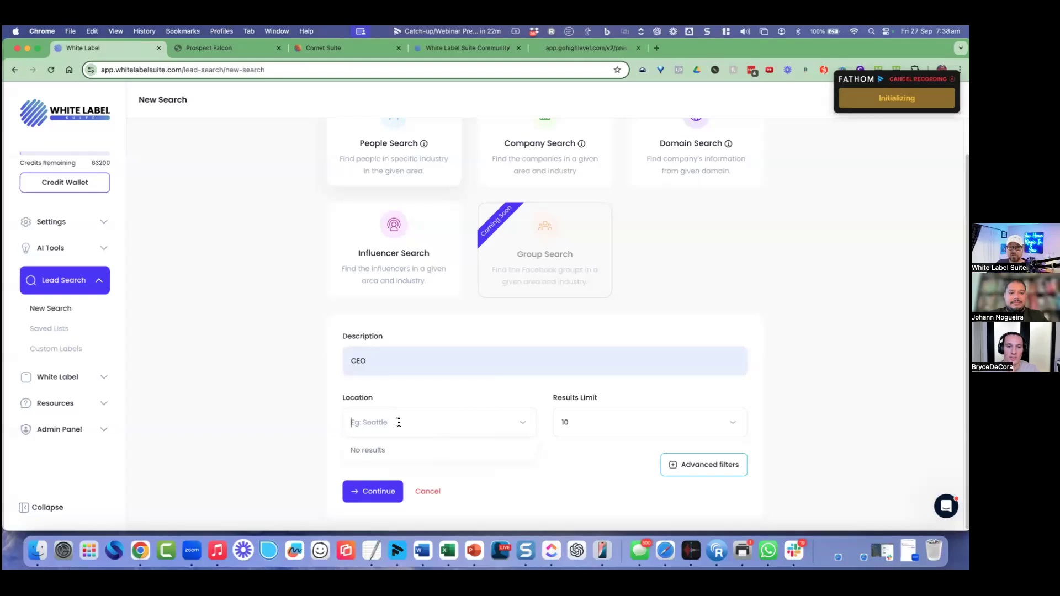
{"action": "type", "text": "BErlin"}
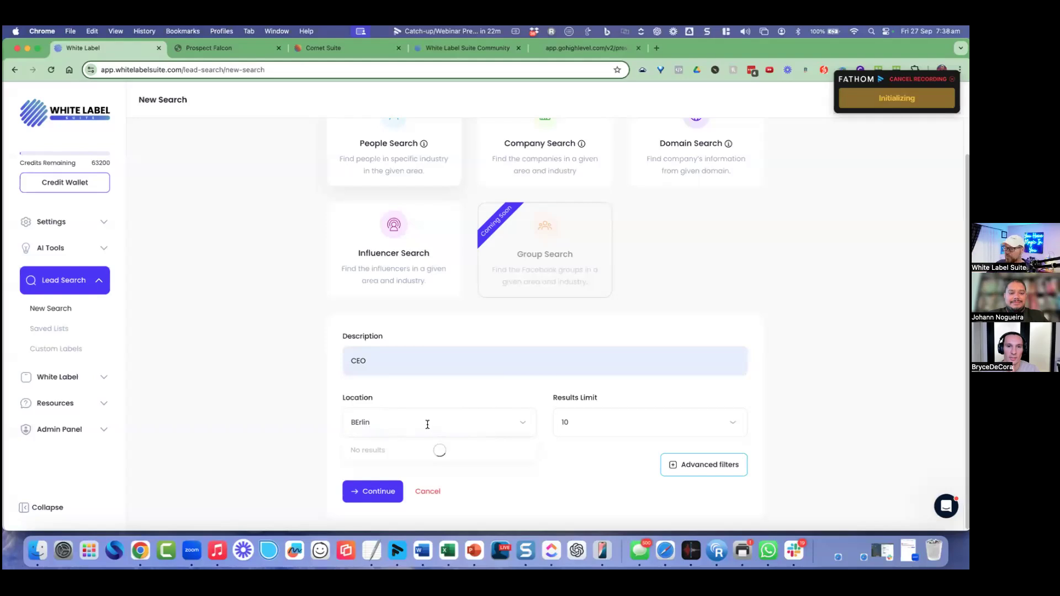
{"action": "scroll", "coordinate": [412, 466], "scroll_direction": "down", "scroll_amount": 1}
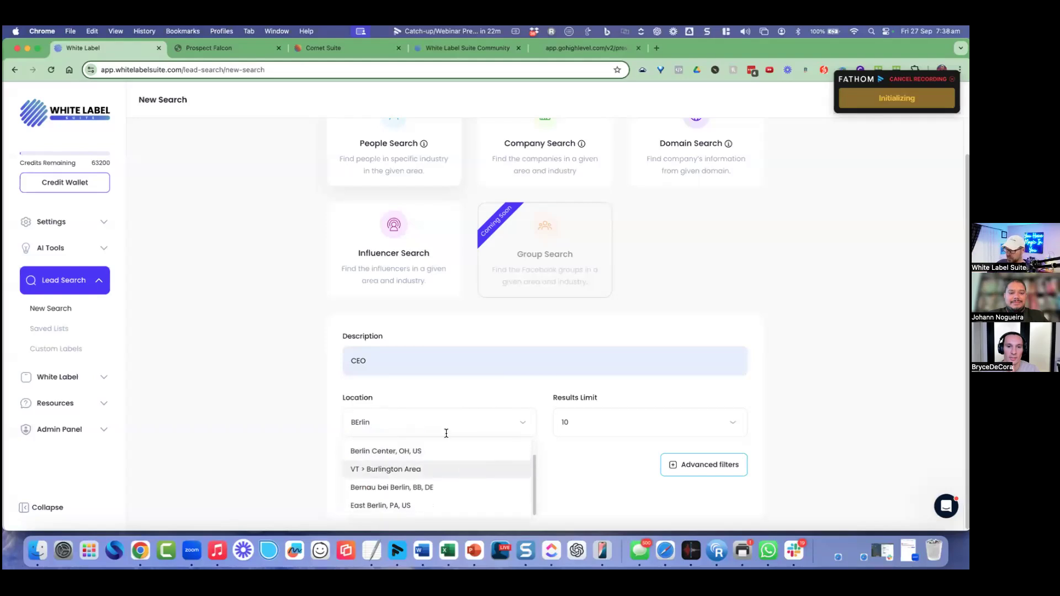
{"action": "double_click", "coordinate": [346, 422]}
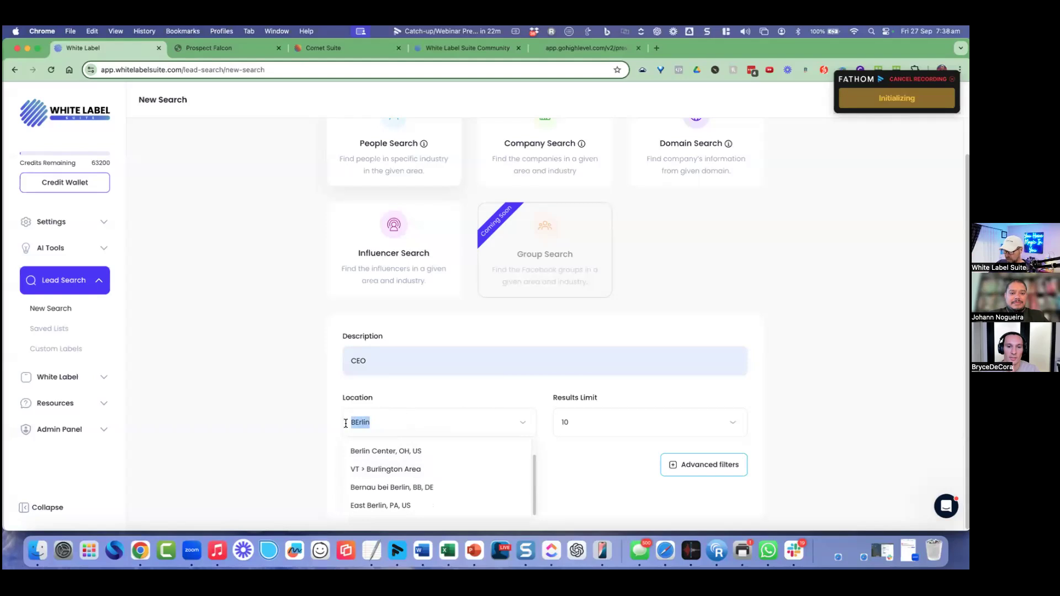
{"action": "type", "text": "Chicago"}
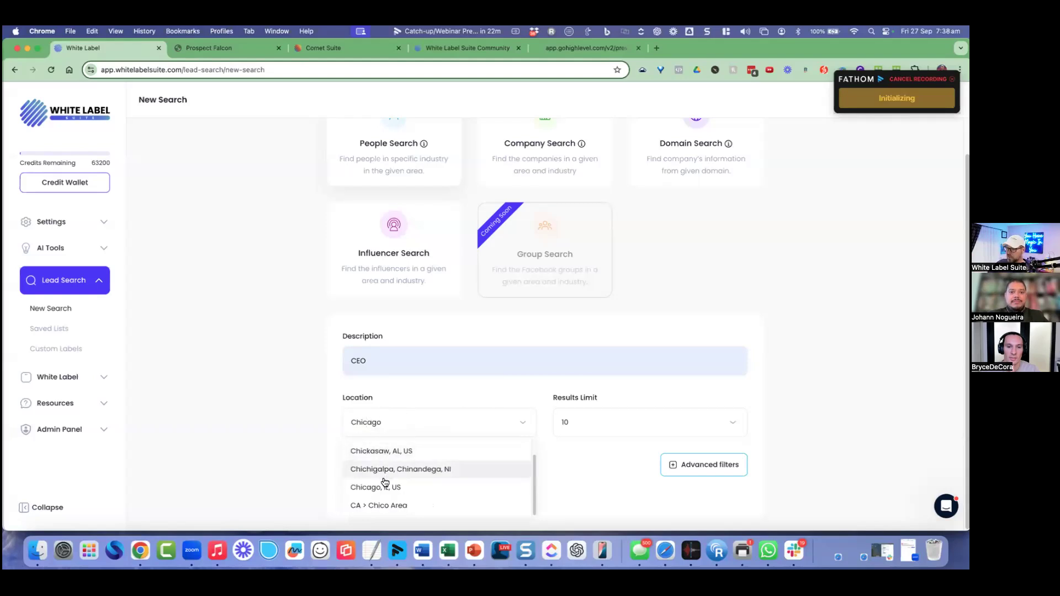
{"action": "left_click", "coordinate": [385, 468]}
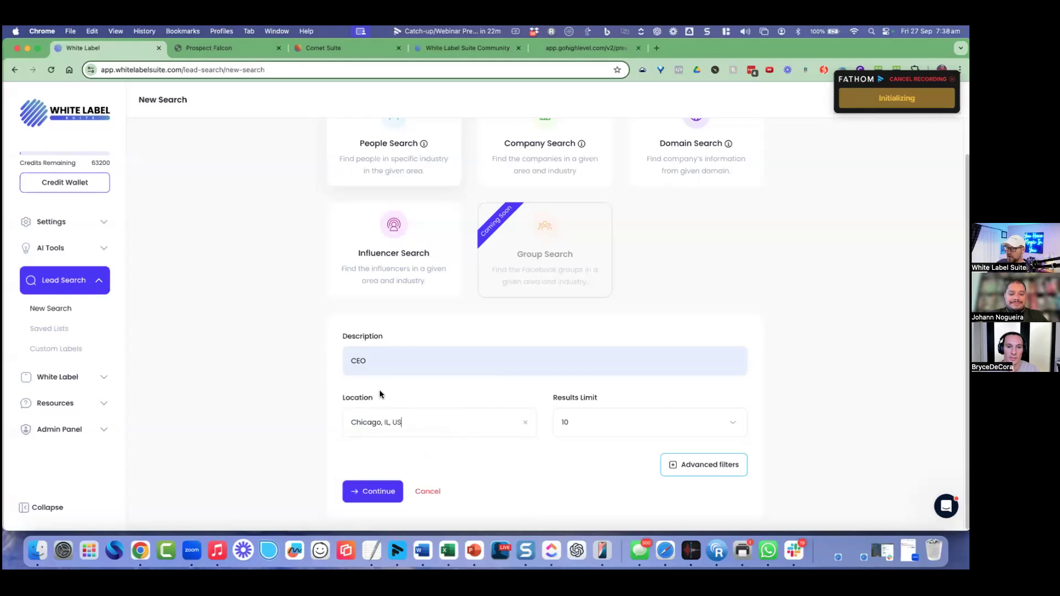
Step: Review the advanced filters for employee count, revenue and industry, then run the search
{"action": "left_click", "coordinate": [710, 467]}
{"action": "scroll", "coordinate": [730, 389], "scroll_direction": "down", "scroll_amount": 5}
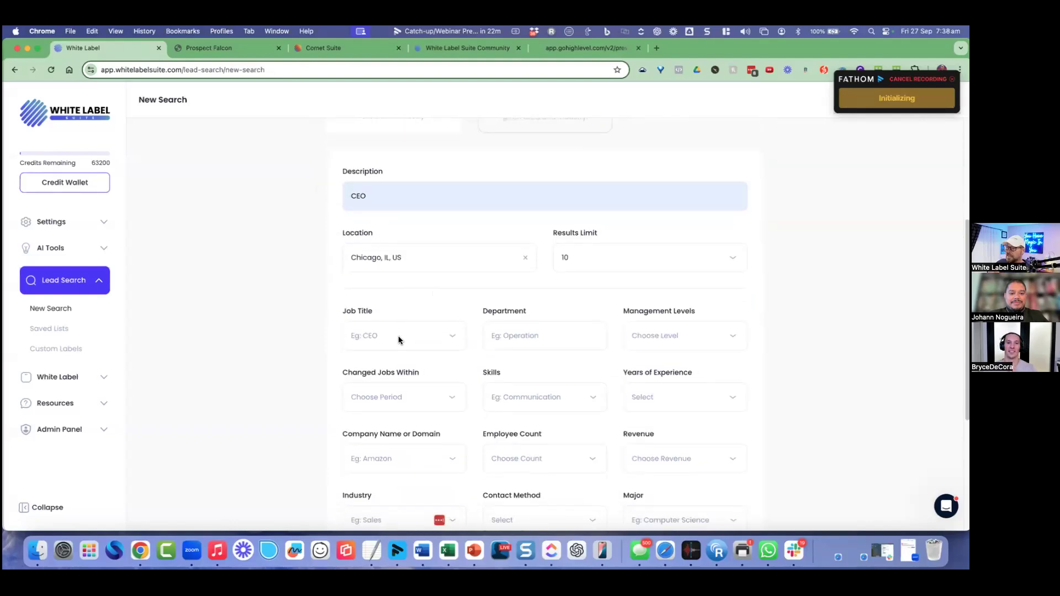
{"action": "scroll", "coordinate": [397, 338], "scroll_direction": "down", "scroll_amount": 4}
{"action": "left_click", "coordinate": [579, 335]}
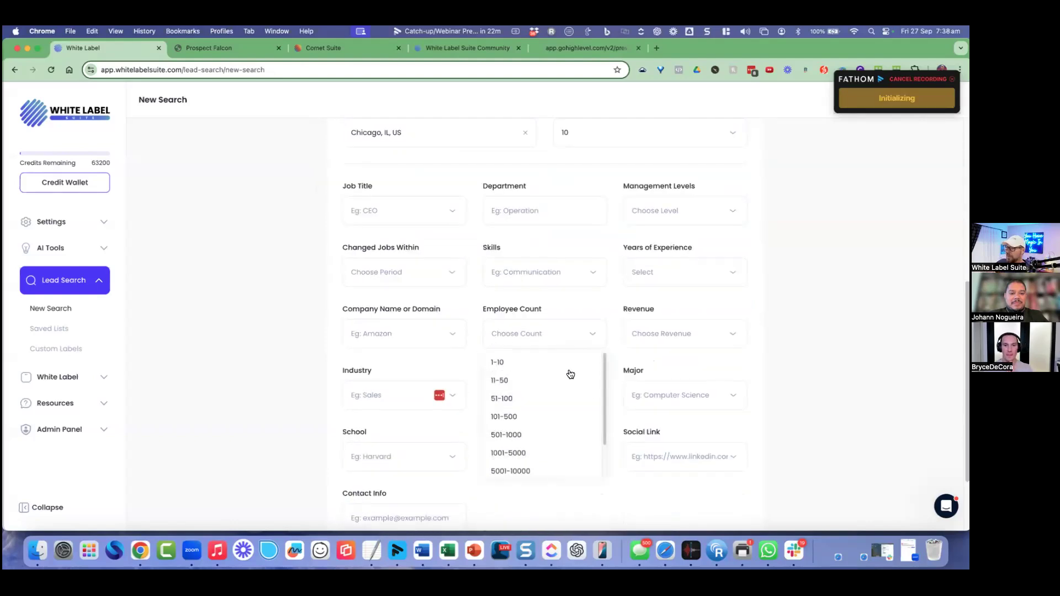
{"action": "left_click", "coordinate": [686, 333]}
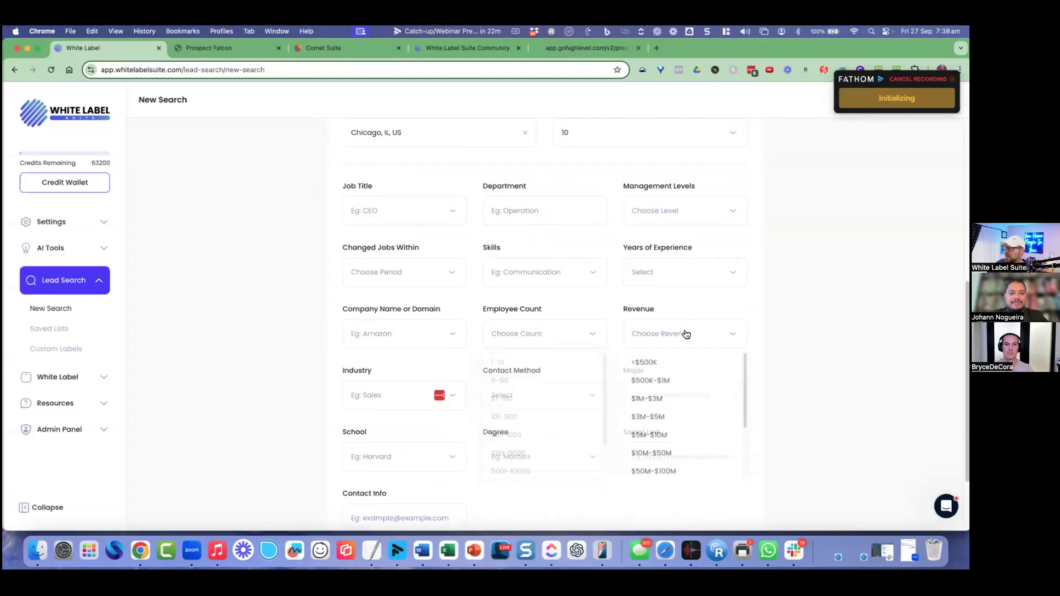
{"action": "scroll", "coordinate": [780, 343], "scroll_direction": "down", "scroll_amount": 1}
{"action": "left_click", "coordinate": [397, 375]}
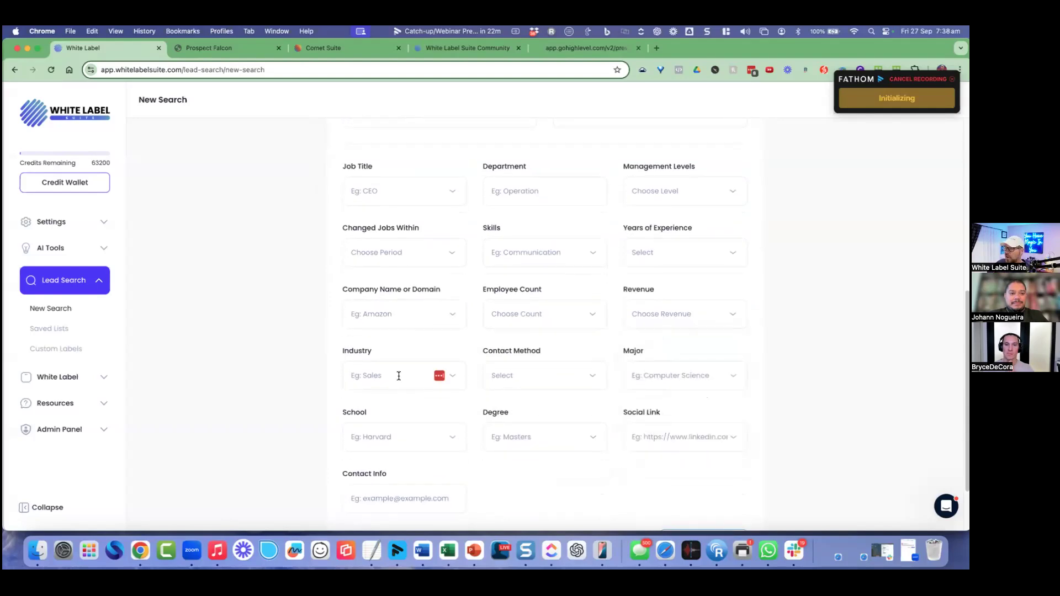
{"action": "left_click", "coordinate": [385, 350]}
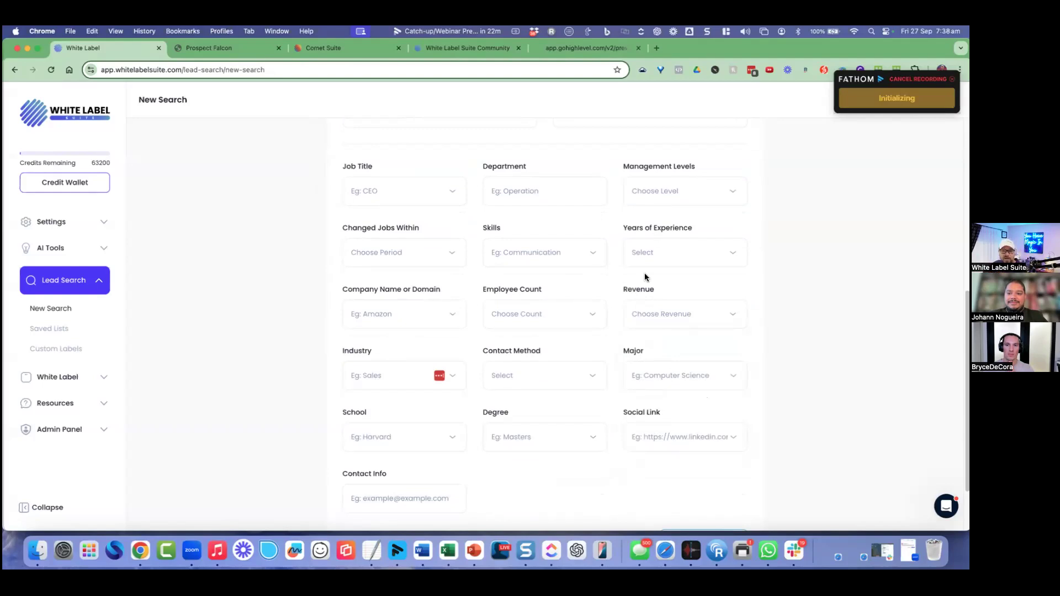
{"action": "scroll", "coordinate": [737, 274], "scroll_direction": "down", "scroll_amount": 2}
{"action": "scroll", "coordinate": [736, 282], "scroll_direction": "down", "scroll_amount": 1}
{"action": "left_click", "coordinate": [400, 504]}
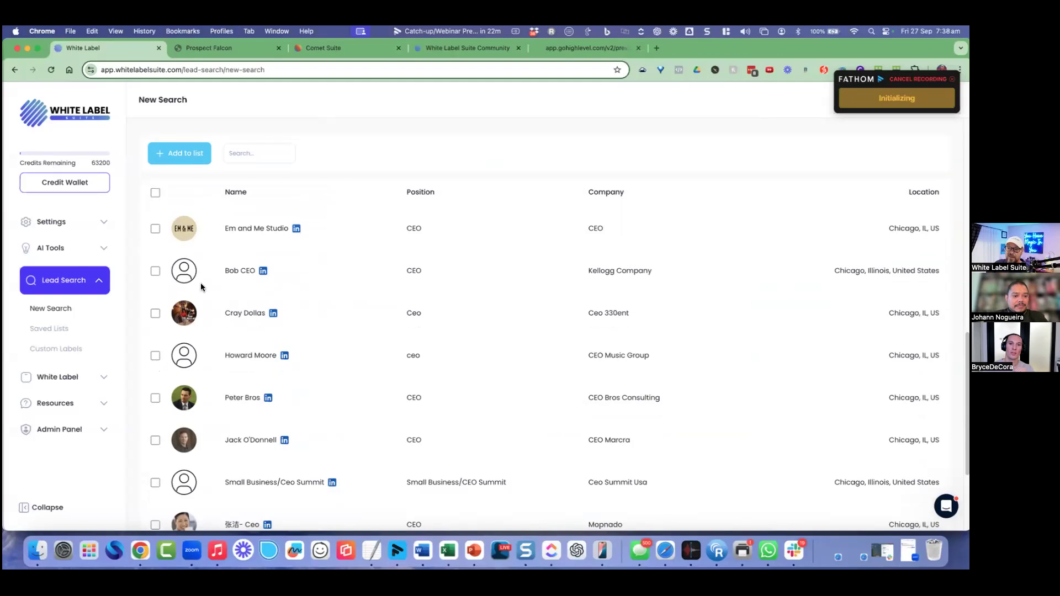
Step: Select all 10 Chicago CEO results and add them to the Test - Individual list for 30 credits
{"action": "left_click", "coordinate": [155, 192]}
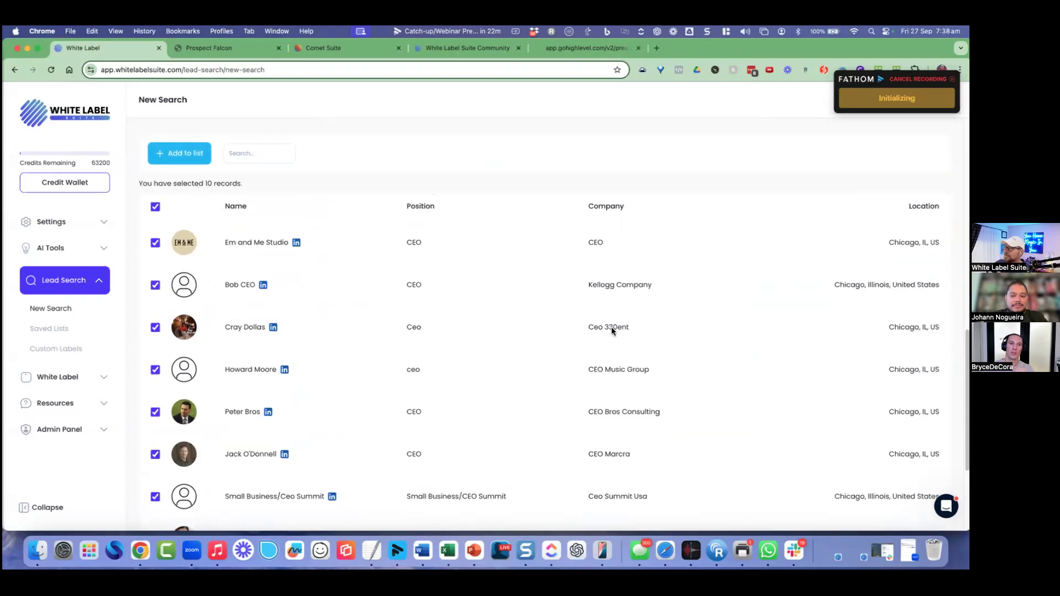
{"action": "scroll", "coordinate": [756, 239], "scroll_direction": "up", "scroll_amount": 3}
{"action": "left_click", "coordinate": [170, 274]}
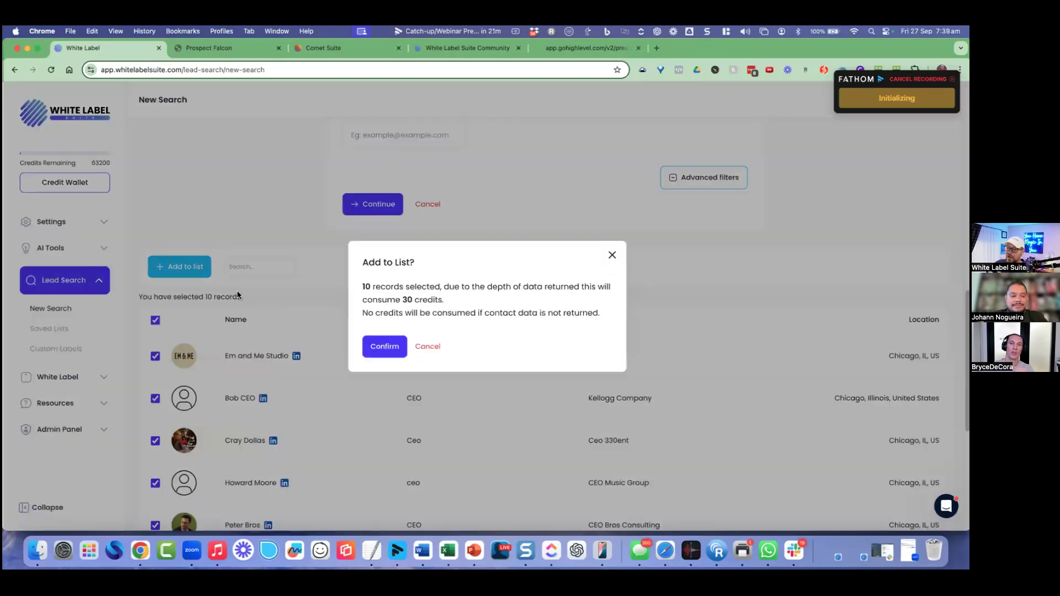
{"action": "left_click", "coordinate": [387, 345]}
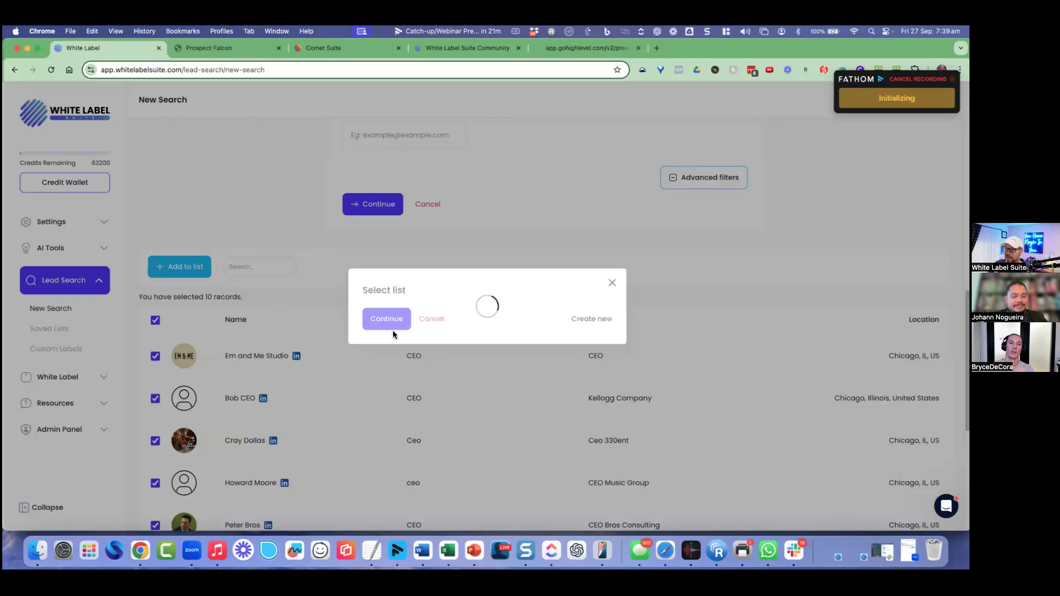
{"action": "left_click", "coordinate": [417, 307]}
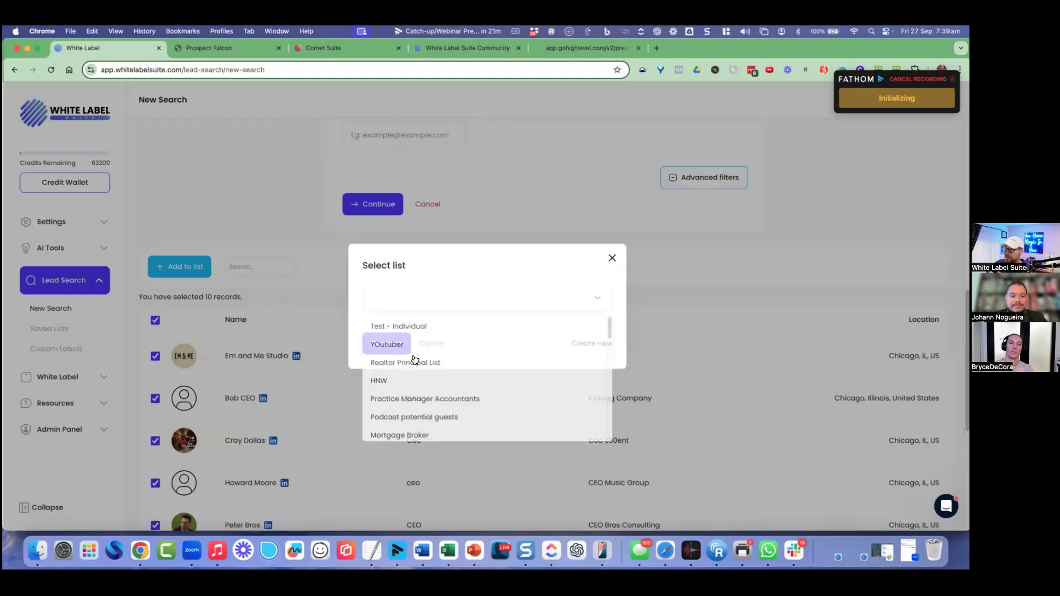
{"action": "left_click", "coordinate": [399, 326]}
{"action": "left_click", "coordinate": [386, 344]}
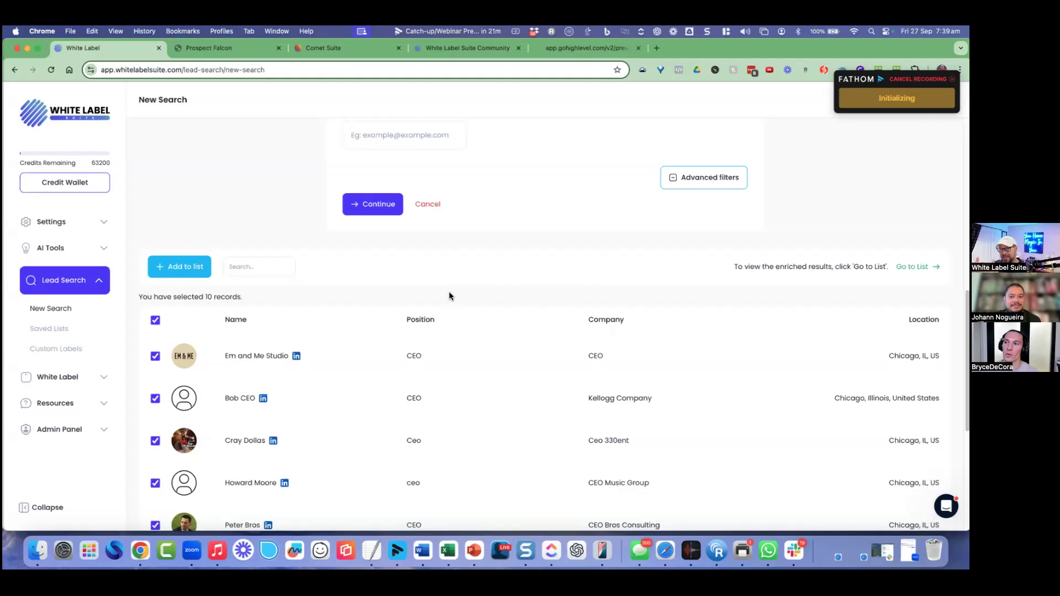
Step: Open the Saved Lists page under Lead Search
{"action": "left_click", "coordinate": [47, 329]}
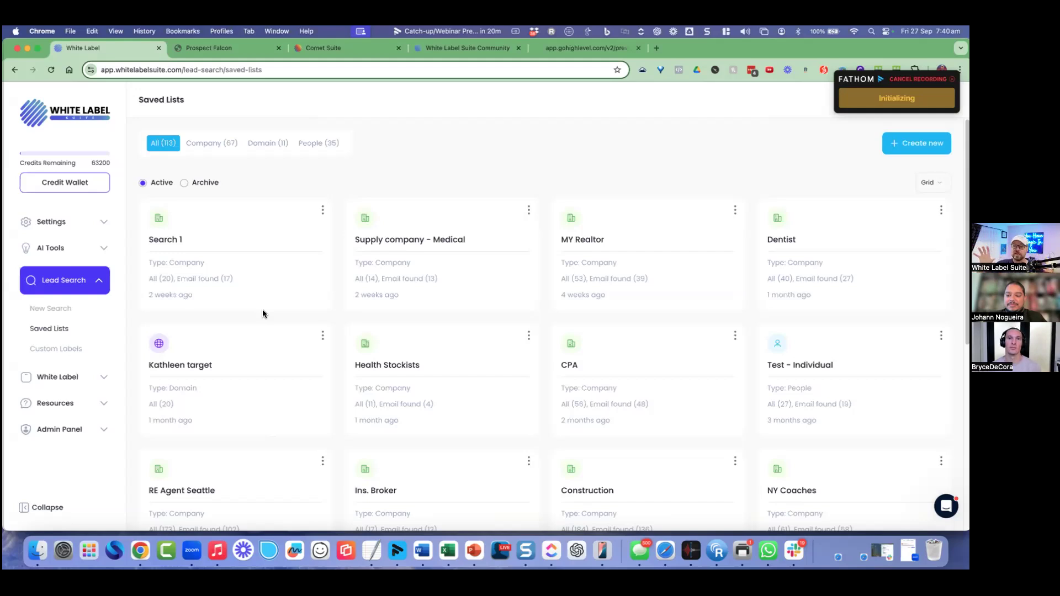
{"action": "scroll", "coordinate": [440, 357], "scroll_direction": "down", "scroll_amount": 2}
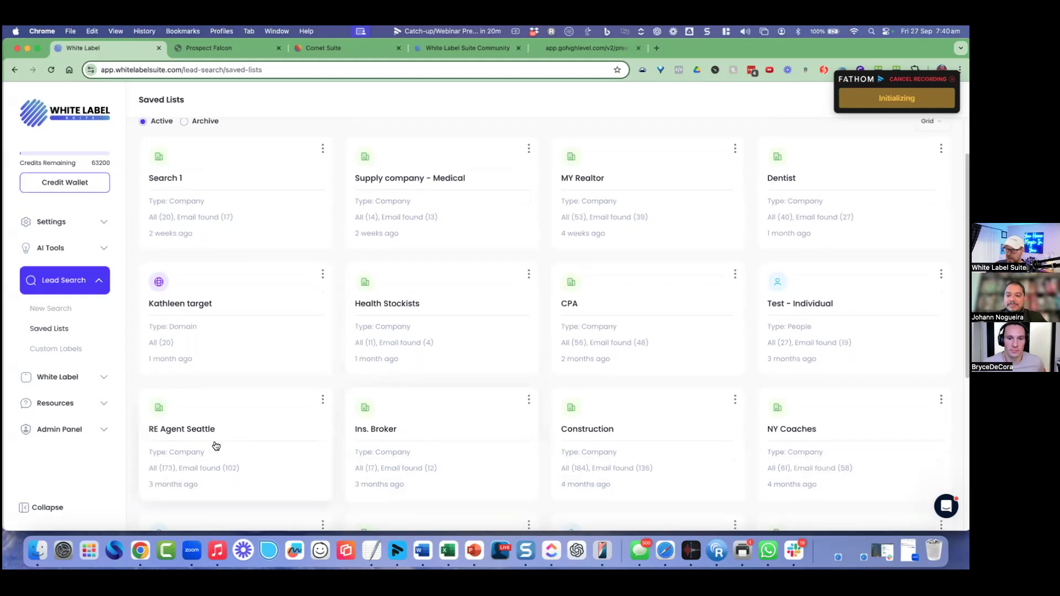
{"action": "left_click", "coordinate": [200, 442]}
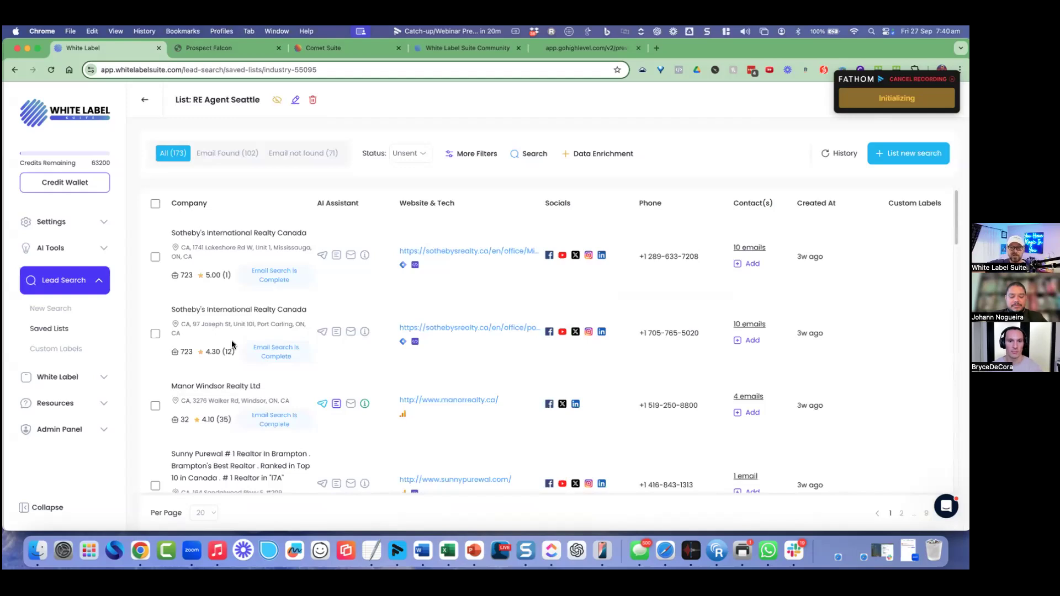
{"action": "scroll", "coordinate": [200, 323], "scroll_direction": "down", "scroll_amount": 10}
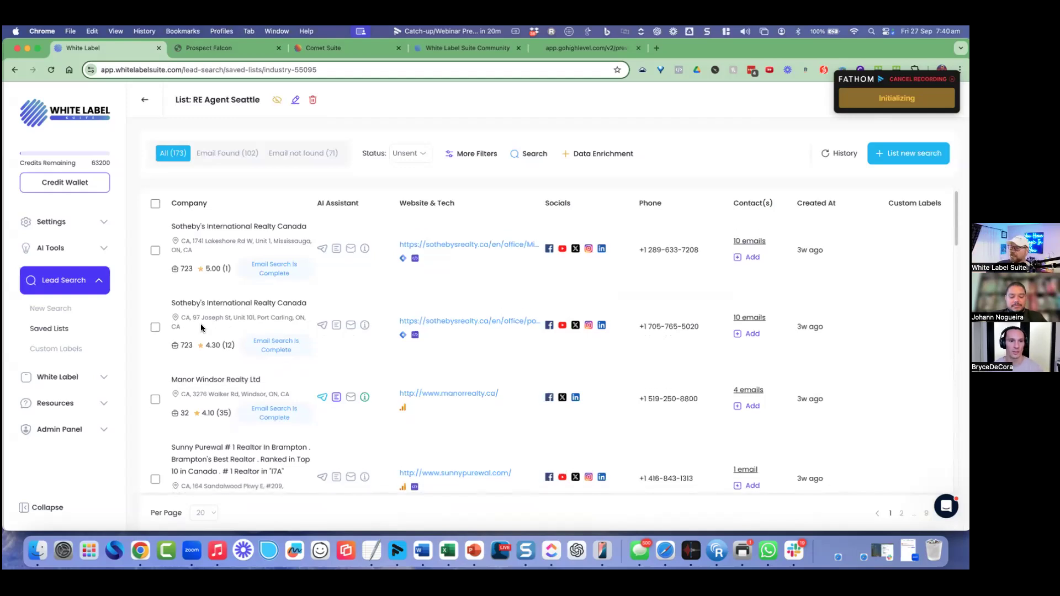
{"action": "scroll", "coordinate": [315, 299], "scroll_direction": "down", "scroll_amount": 15}
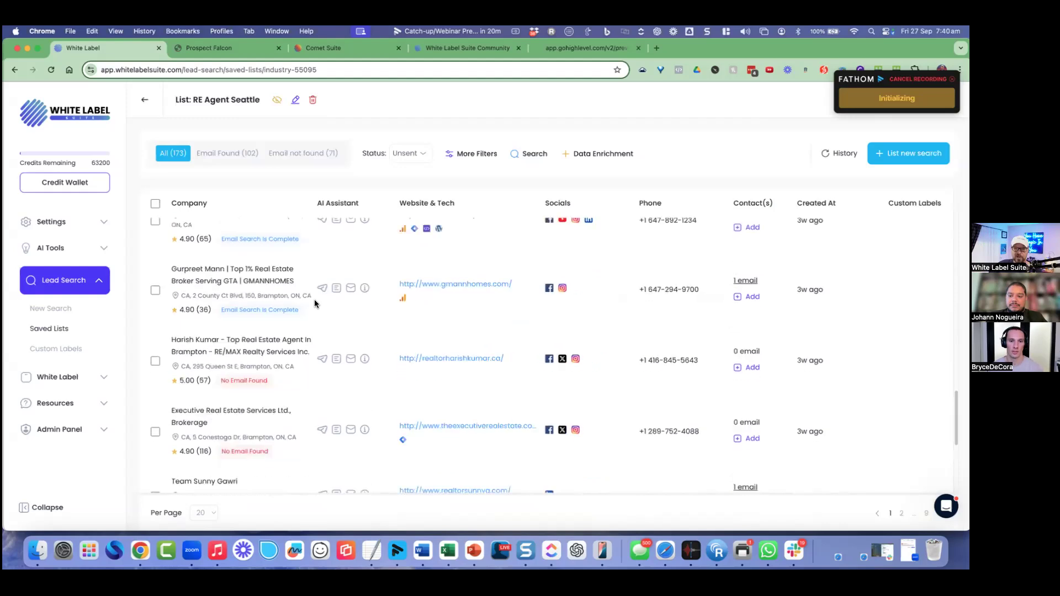
{"action": "scroll", "coordinate": [265, 293], "scroll_direction": "up", "scroll_amount": 20}
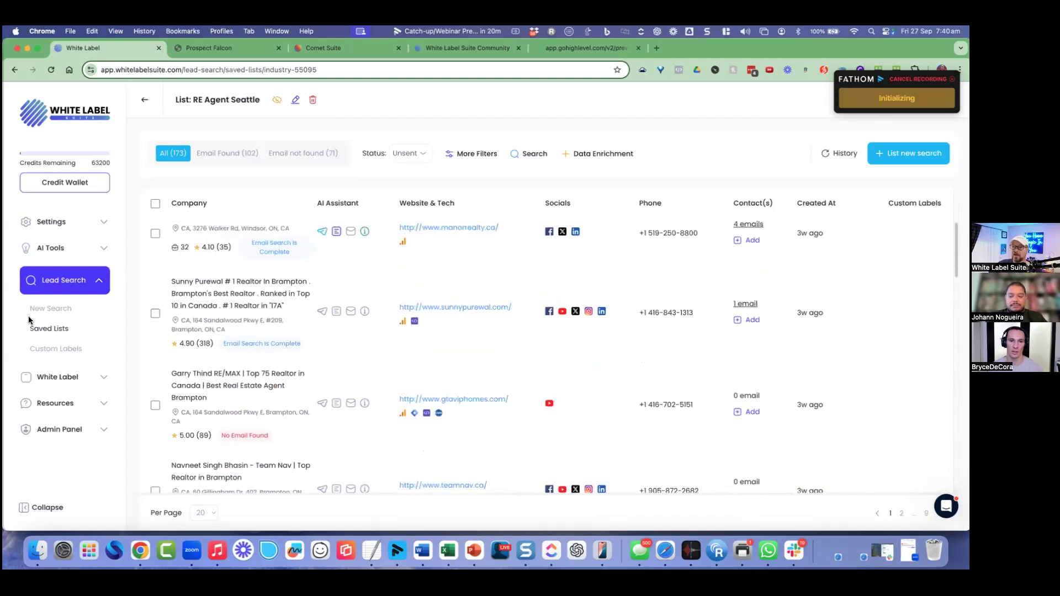
Step: Go to Lead Search > New Search in the sidebar
{"action": "left_click", "coordinate": [54, 313]}
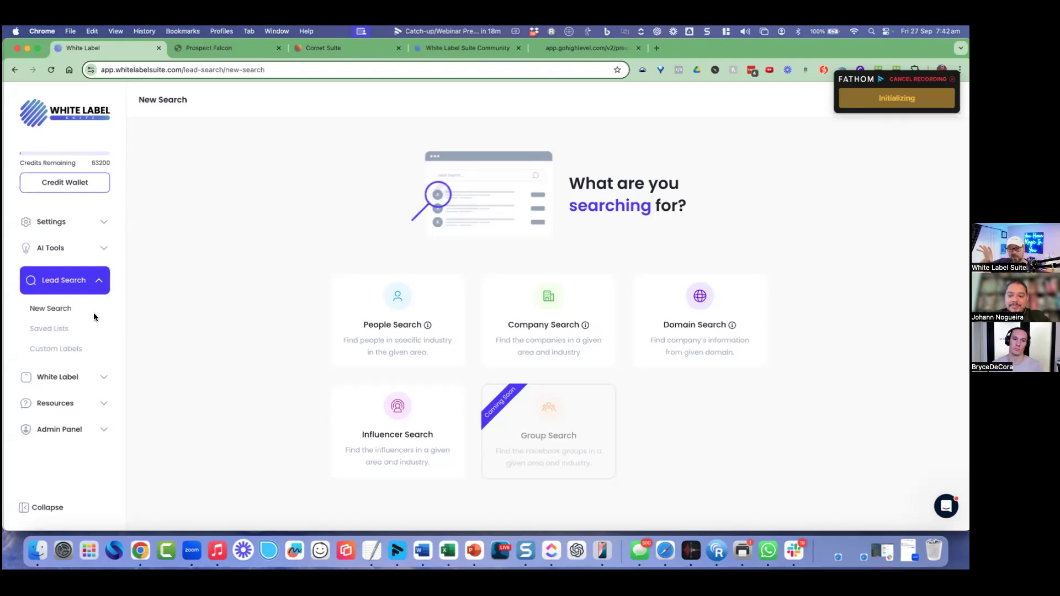
Step: Start an Instagram influencer search with advanced filters and the description 'Real estate investing'
{"action": "left_click", "coordinate": [403, 442]}
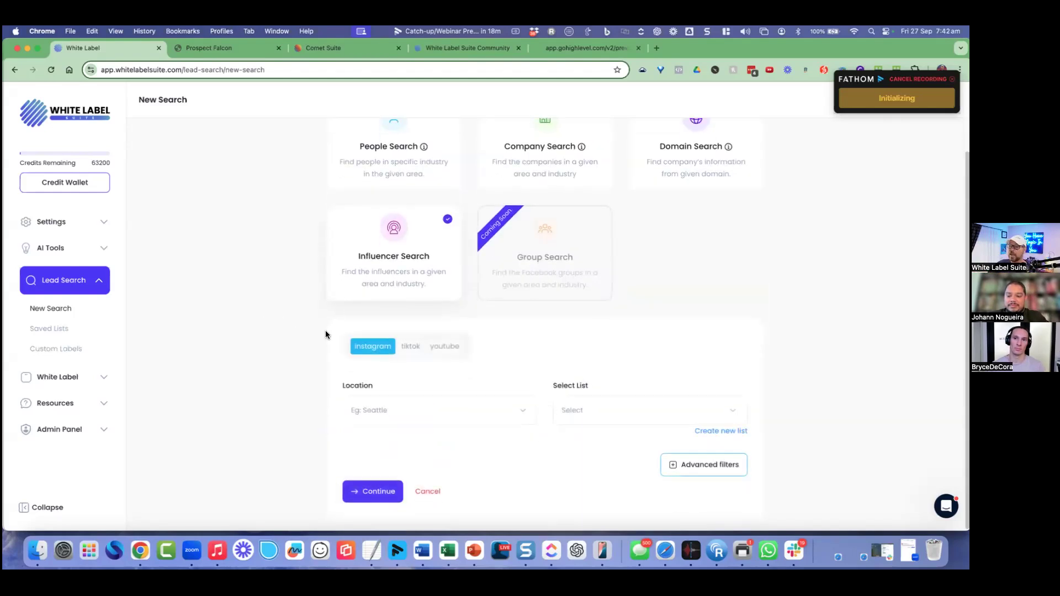
{"action": "left_click", "coordinate": [738, 461]}
{"action": "scroll", "coordinate": [773, 387], "scroll_direction": "down", "scroll_amount": 3}
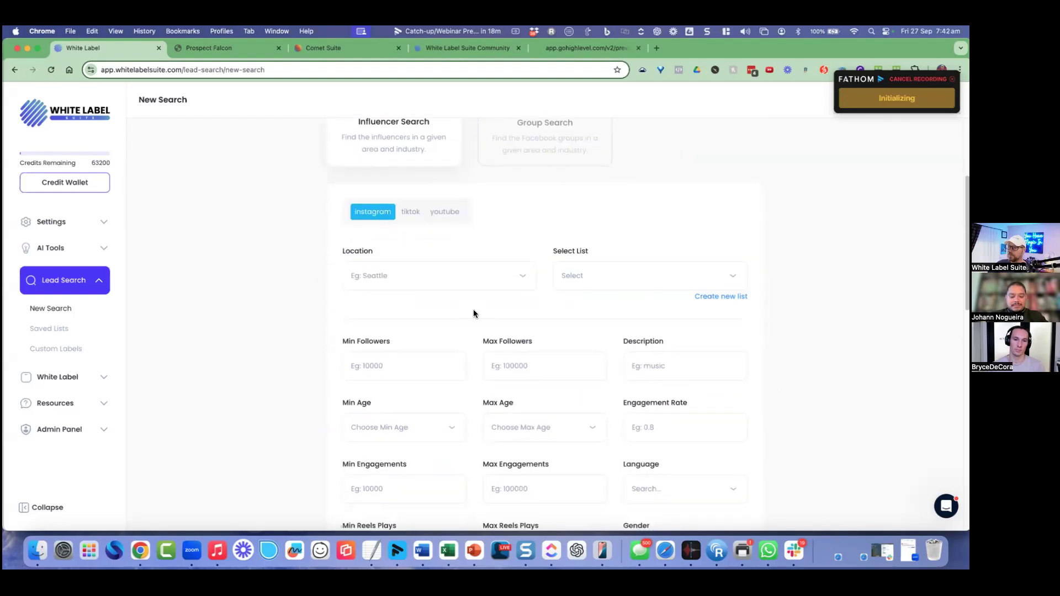
{"action": "left_click", "coordinate": [649, 365]}
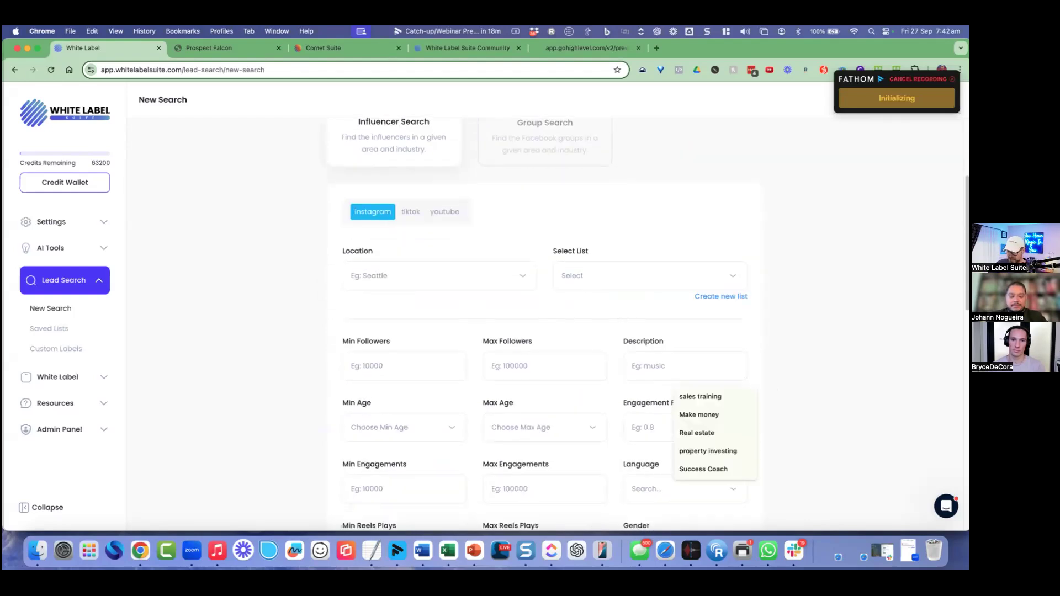
{"action": "type", "text": "Real es"}
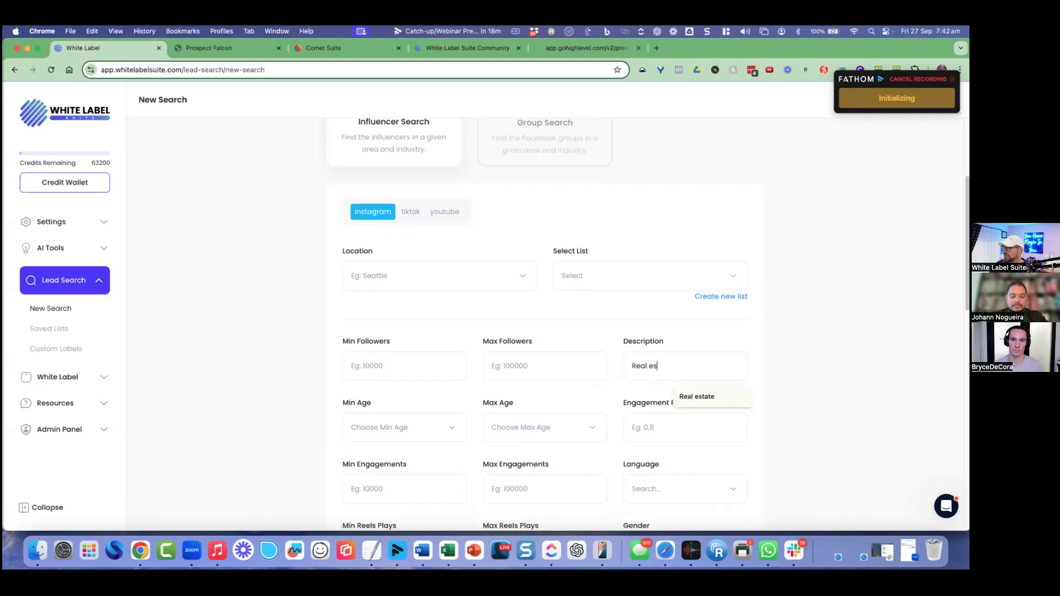
{"action": "type", "text": "tate investing"}
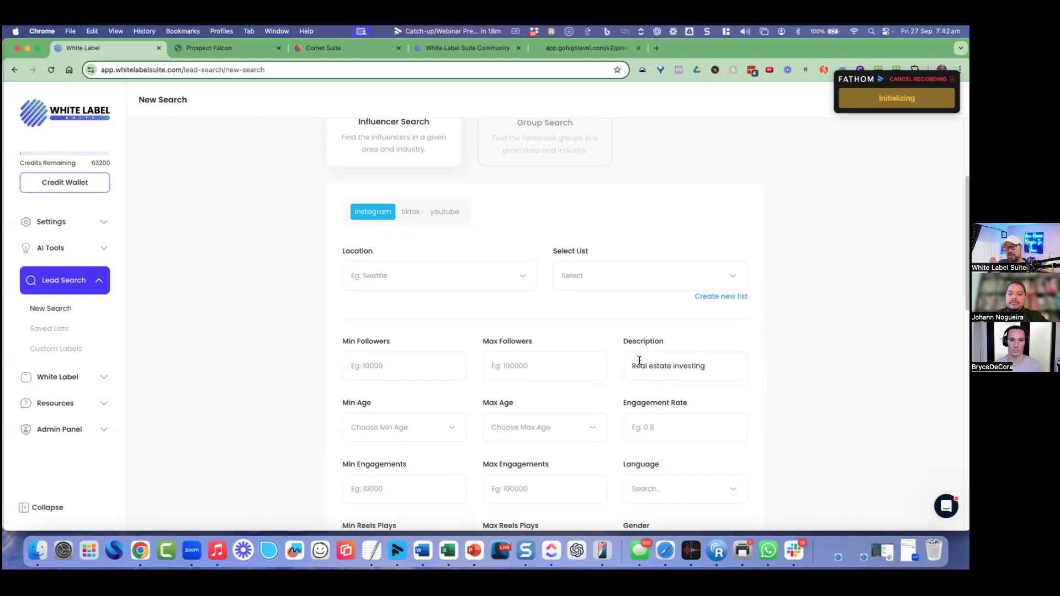
Step: Look over the minimum followers and hashtags filters, then open the Select List dropdown
{"action": "scroll", "coordinate": [632, 360], "scroll_direction": "down", "scroll_amount": 1}
{"action": "left_click", "coordinate": [426, 355]}
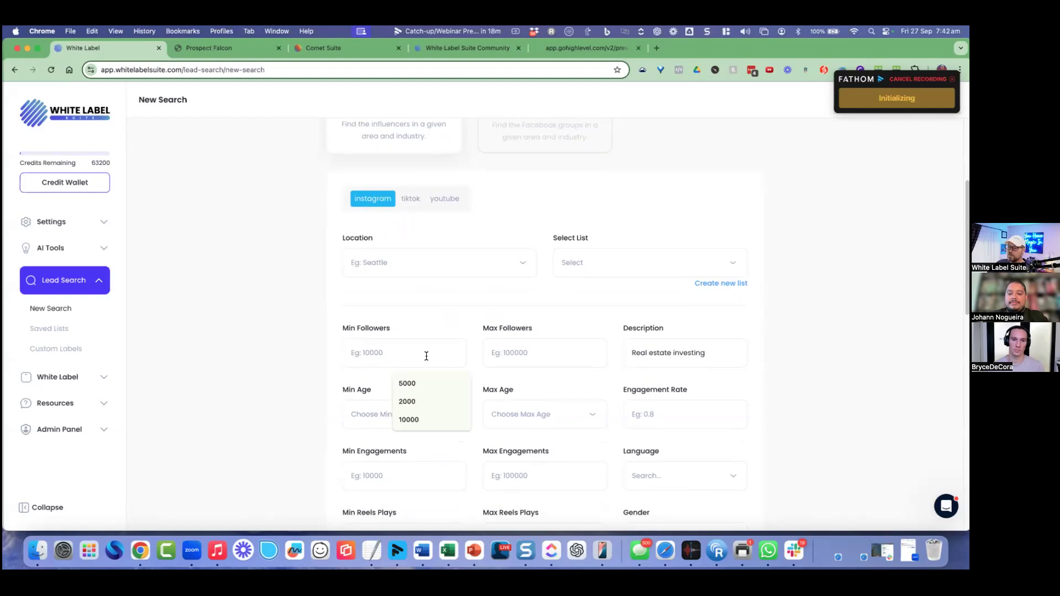
{"action": "left_click", "coordinate": [379, 405]}
{"action": "scroll", "coordinate": [386, 395], "scroll_direction": "down", "scroll_amount": 4}
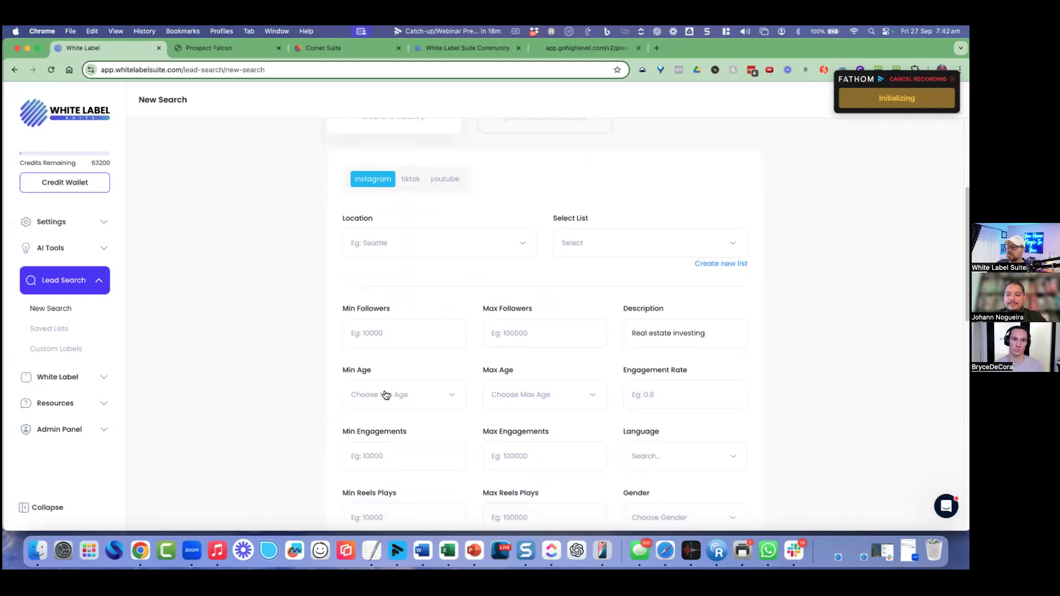
{"action": "scroll", "coordinate": [516, 378], "scroll_direction": "down", "scroll_amount": 8}
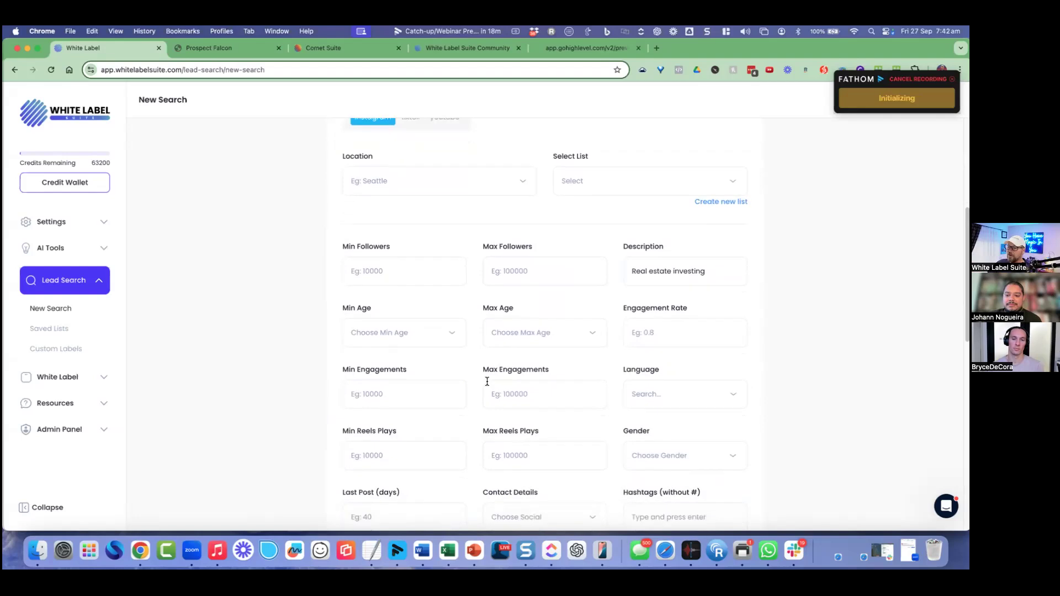
{"action": "scroll", "coordinate": [658, 309], "scroll_direction": "down", "scroll_amount": 4}
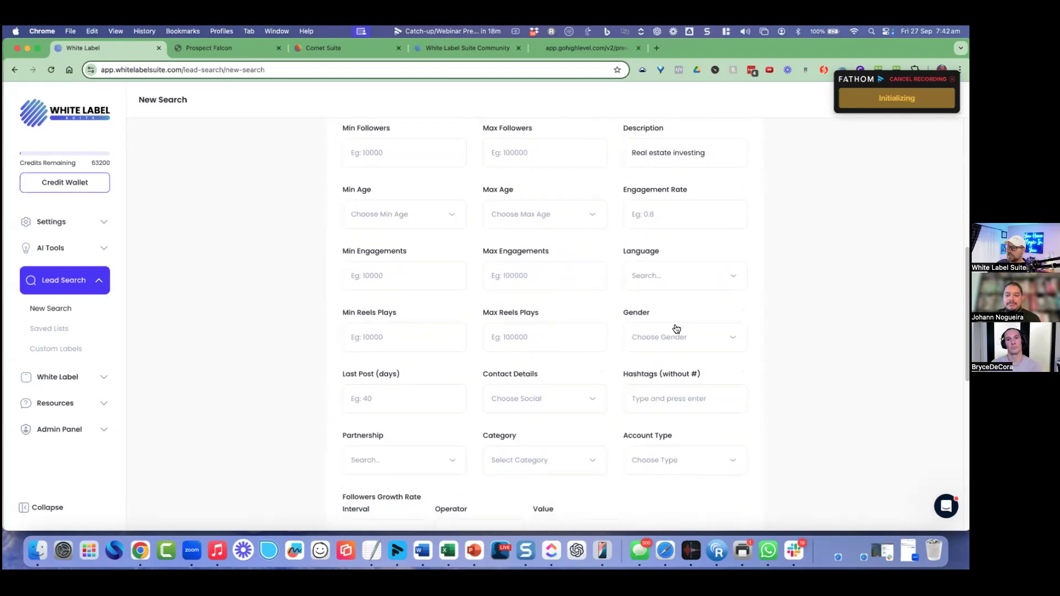
{"action": "left_click", "coordinate": [629, 351]}
{"action": "scroll", "coordinate": [629, 358], "scroll_direction": "down", "scroll_amount": 8}
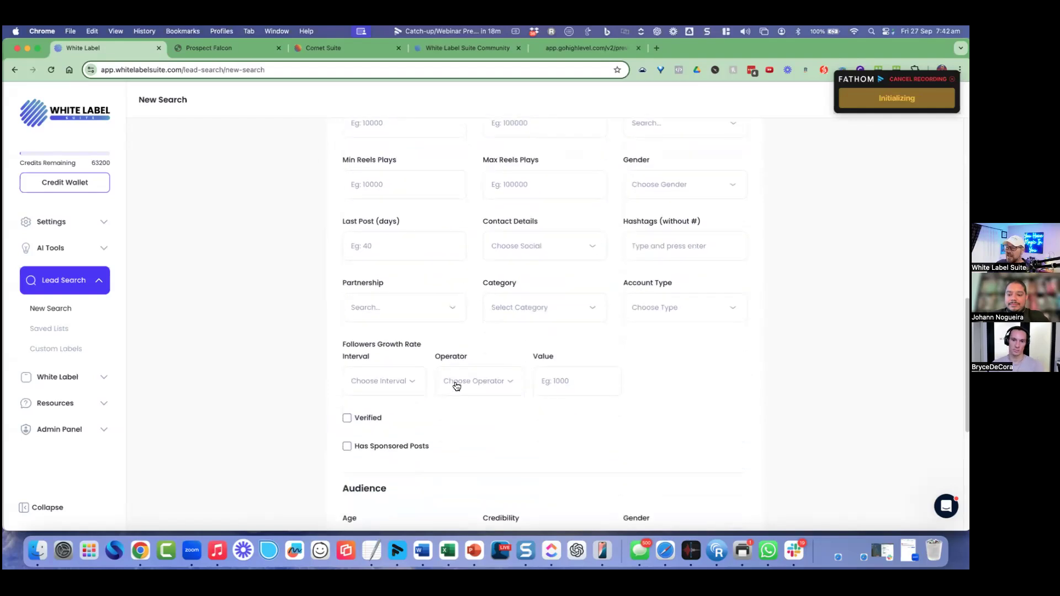
{"action": "scroll", "coordinate": [600, 369], "scroll_direction": "down", "scroll_amount": 8}
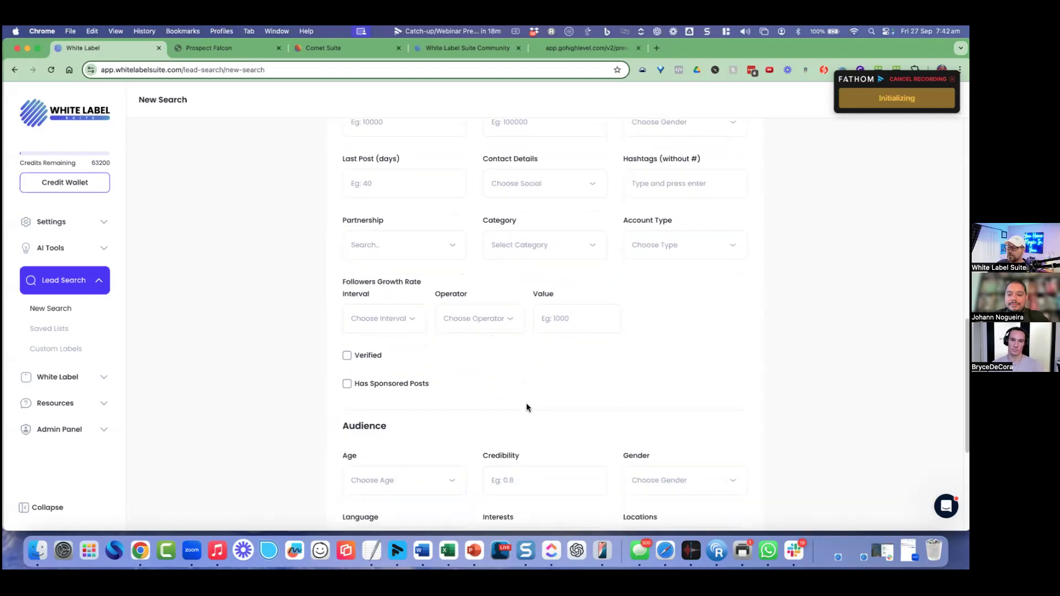
{"action": "scroll", "coordinate": [571, 386], "scroll_direction": "down", "scroll_amount": 10}
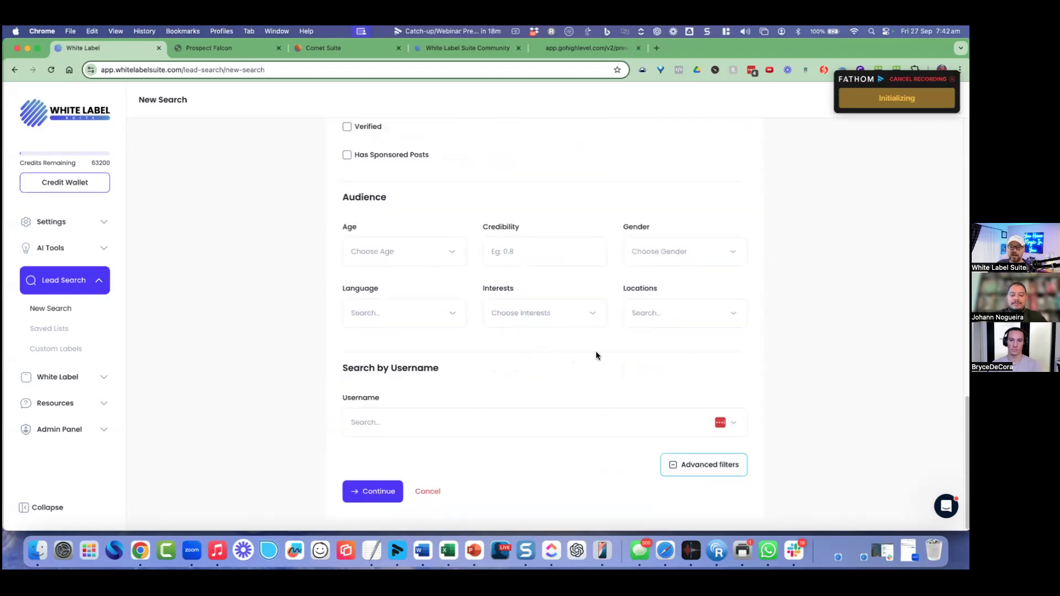
{"action": "scroll", "coordinate": [596, 355], "scroll_direction": "up", "scroll_amount": 20}
{"action": "left_click", "coordinate": [597, 269]}
{"action": "left_click", "coordinate": [603, 277]}
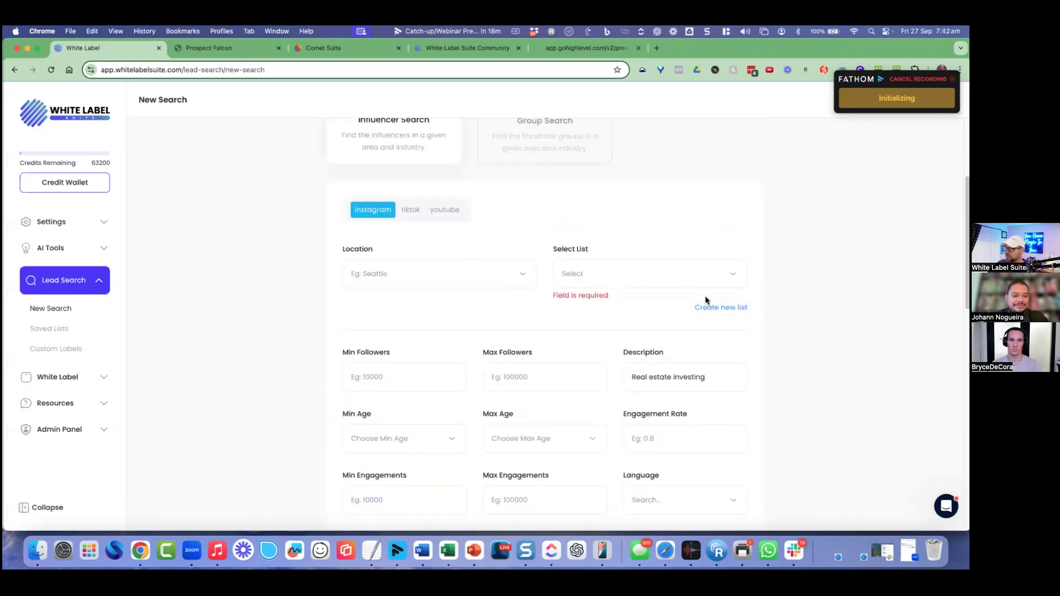
Step: Create and save a new results list named 'influencer 1' for the influencer search
{"action": "left_click", "coordinate": [700, 307]}
{"action": "left_click", "coordinate": [411, 279]}
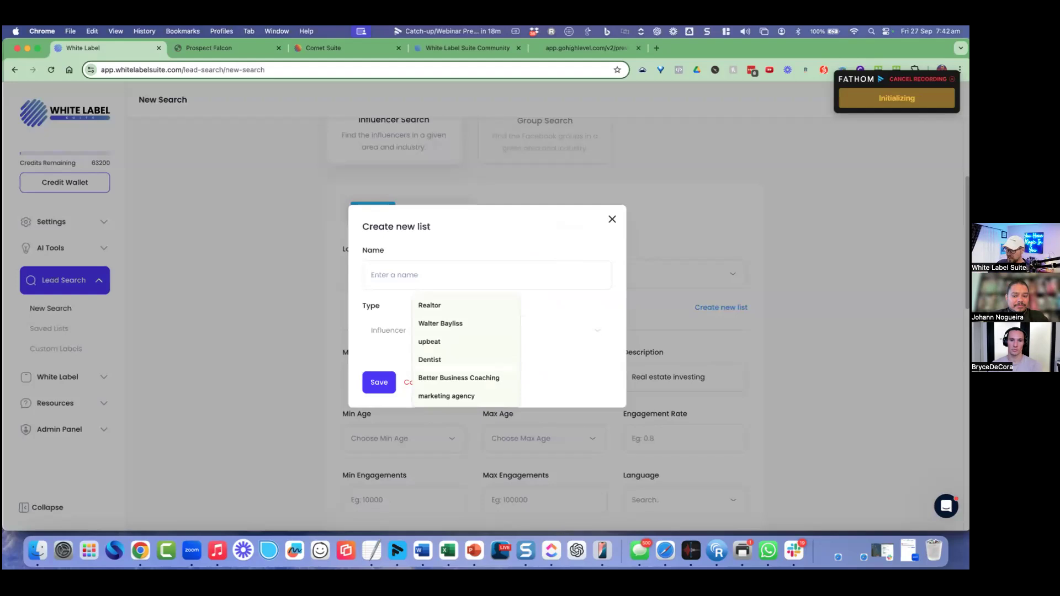
{"action": "type", "text": "influencer 1"}
{"action": "left_click", "coordinate": [386, 381]}
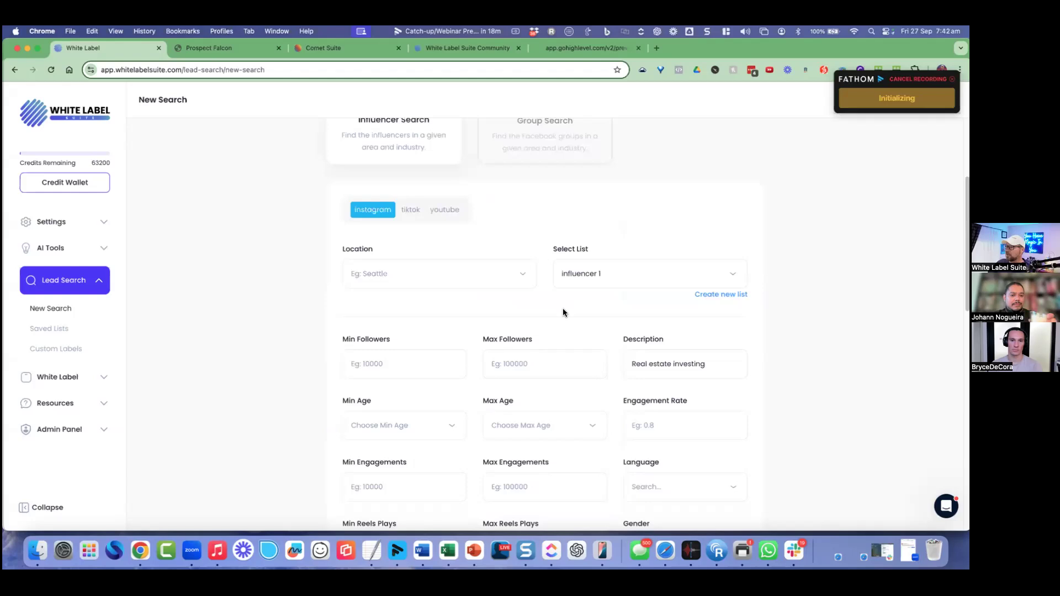
{"action": "scroll", "coordinate": [563, 312], "scroll_direction": "down", "scroll_amount": 15}
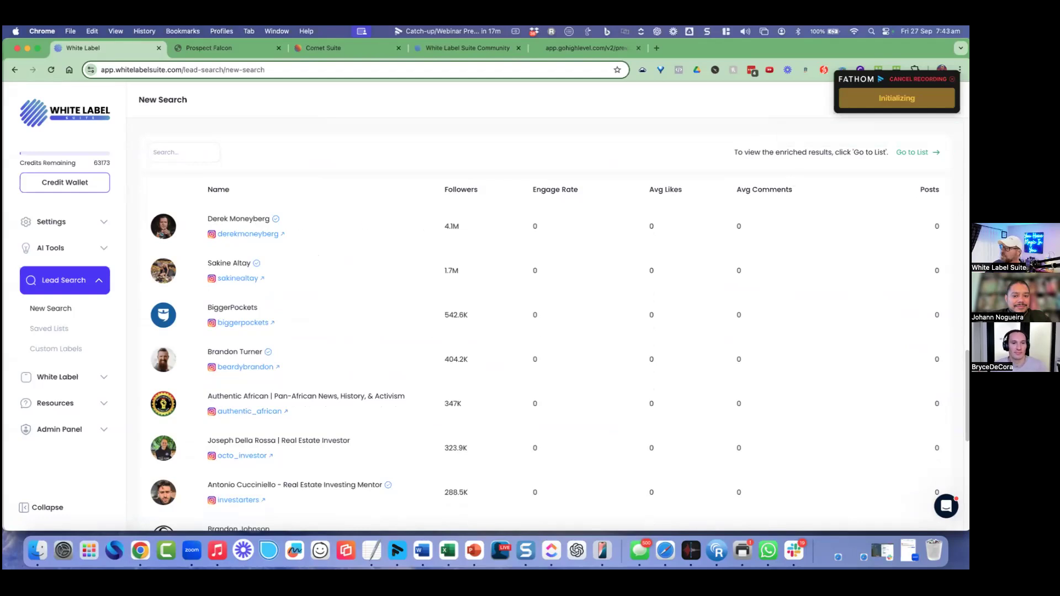
Step: View the top result's Instagram profile in a new tab, then return to the search results
{"action": "right_click", "coordinate": [251, 236]}
{"action": "left_click", "coordinate": [272, 243]}
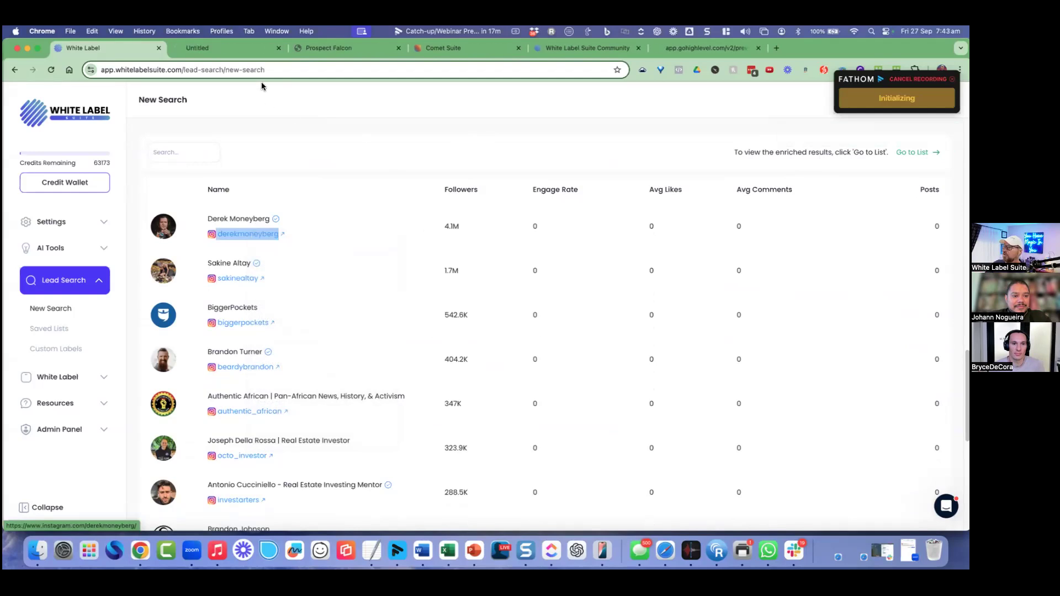
{"action": "left_click", "coordinate": [243, 49]}
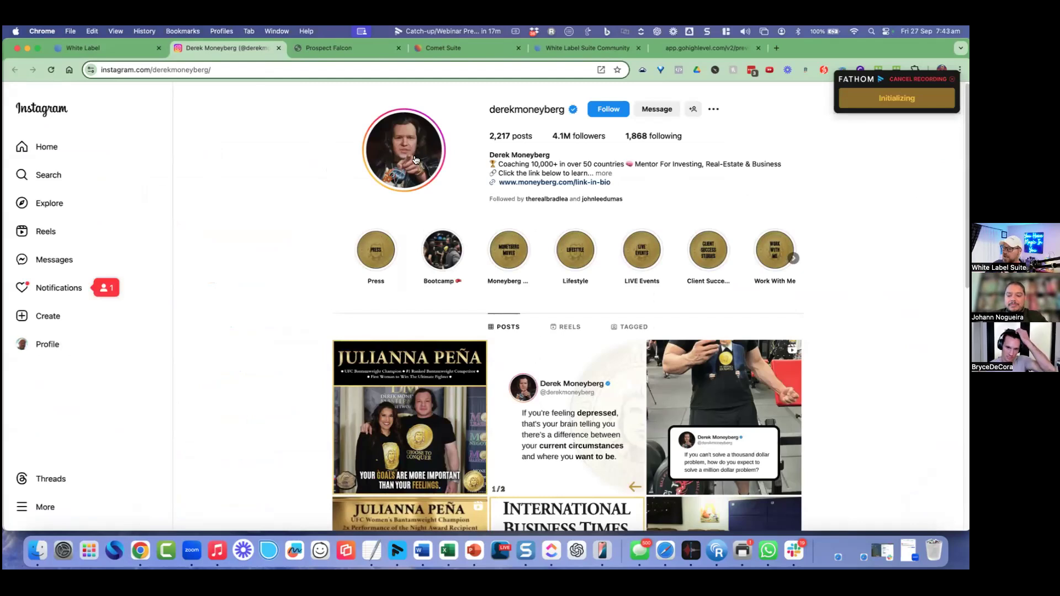
{"action": "scroll", "coordinate": [596, 236], "scroll_direction": "down", "scroll_amount": 1}
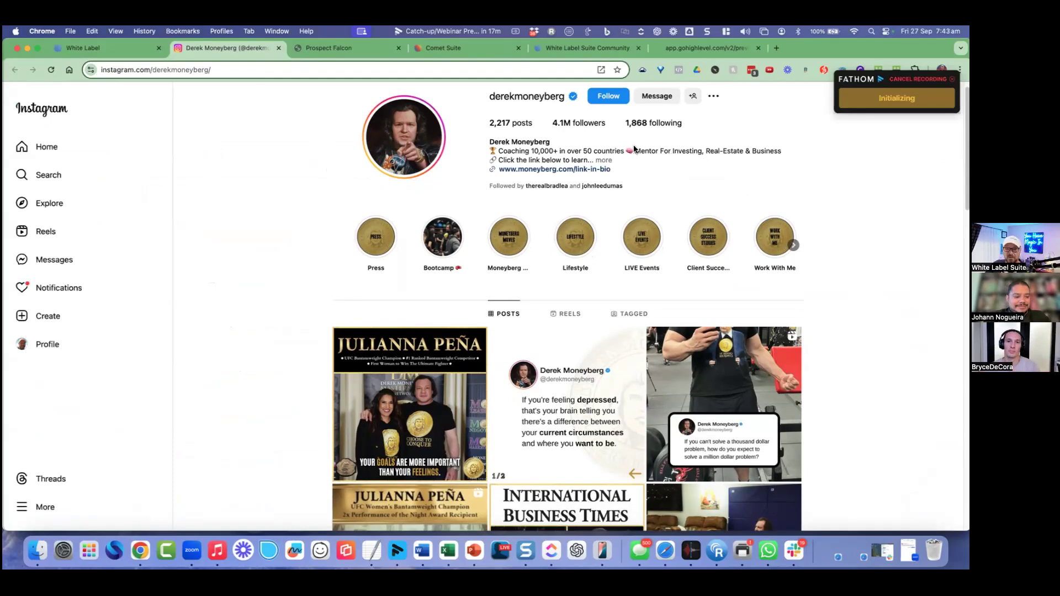
{"action": "left_click", "coordinate": [136, 52]}
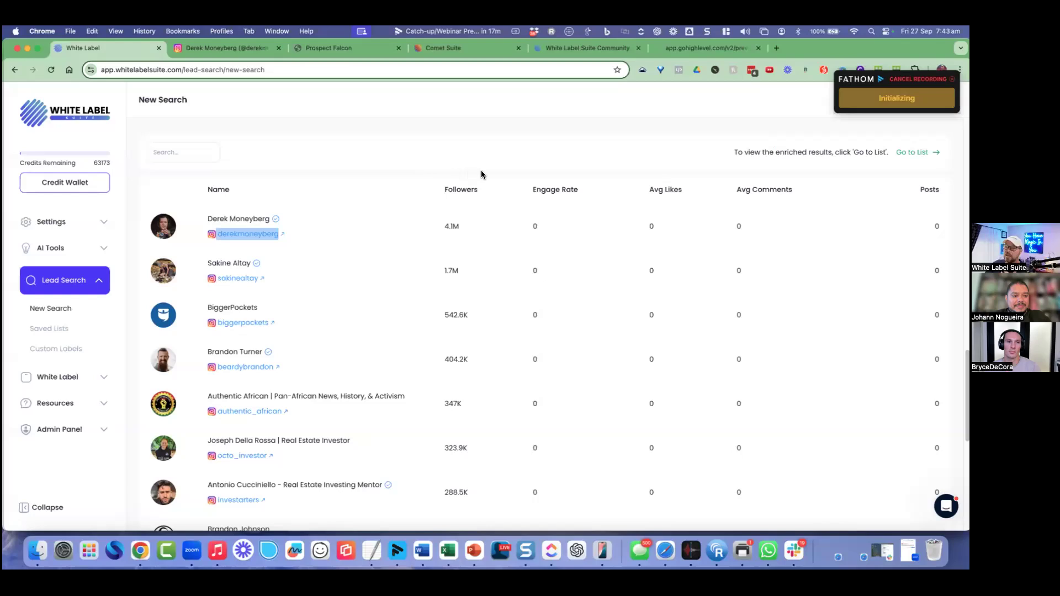
Step: Open the influencer 1 list, select its first influencer and show that profile's insights
{"action": "left_click", "coordinate": [916, 152]}
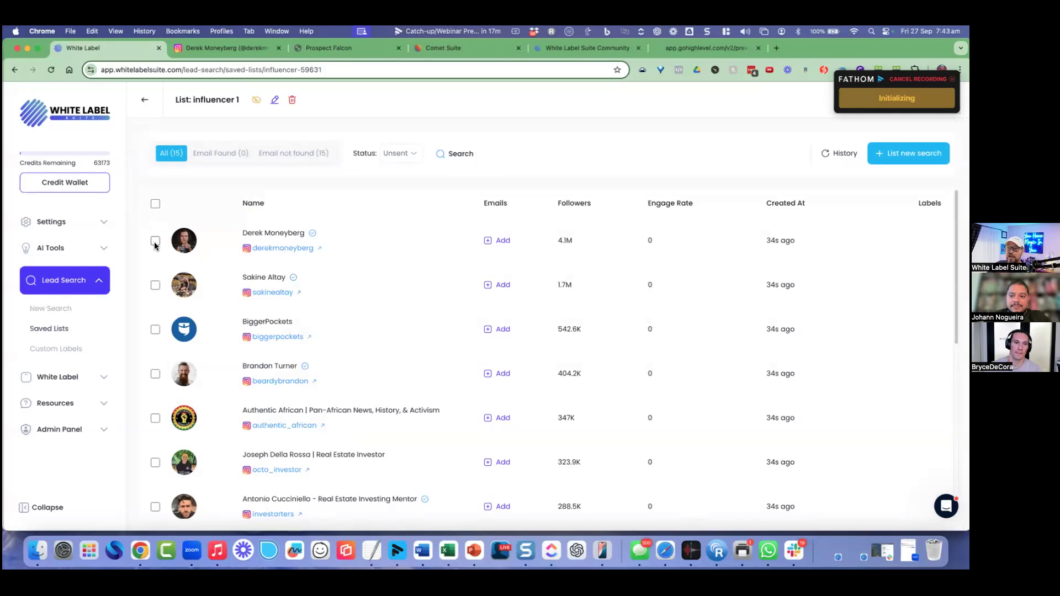
{"action": "left_click", "coordinate": [156, 243]}
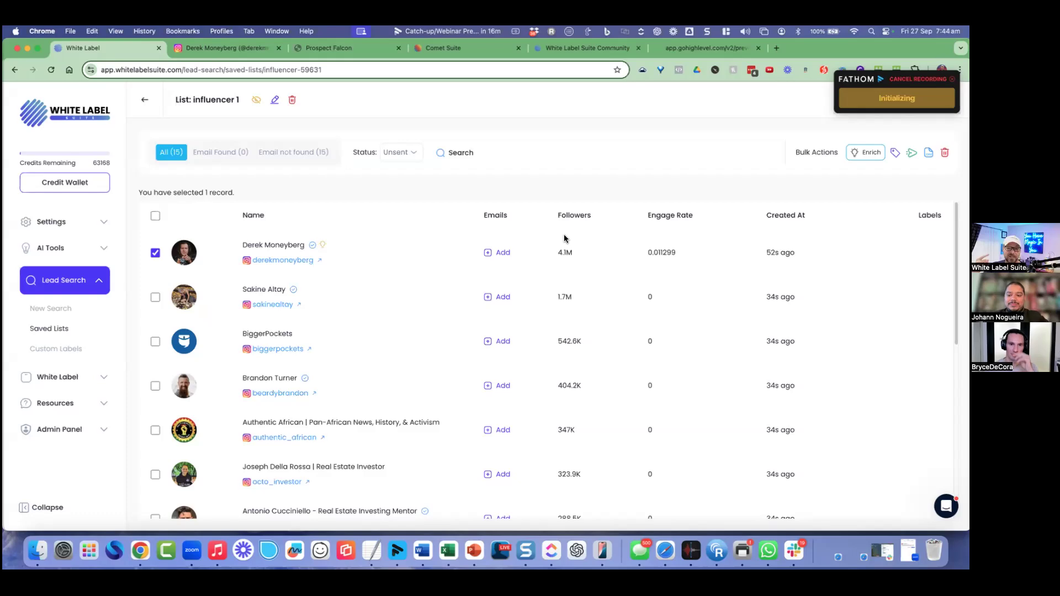
{"action": "left_click", "coordinate": [322, 243]}
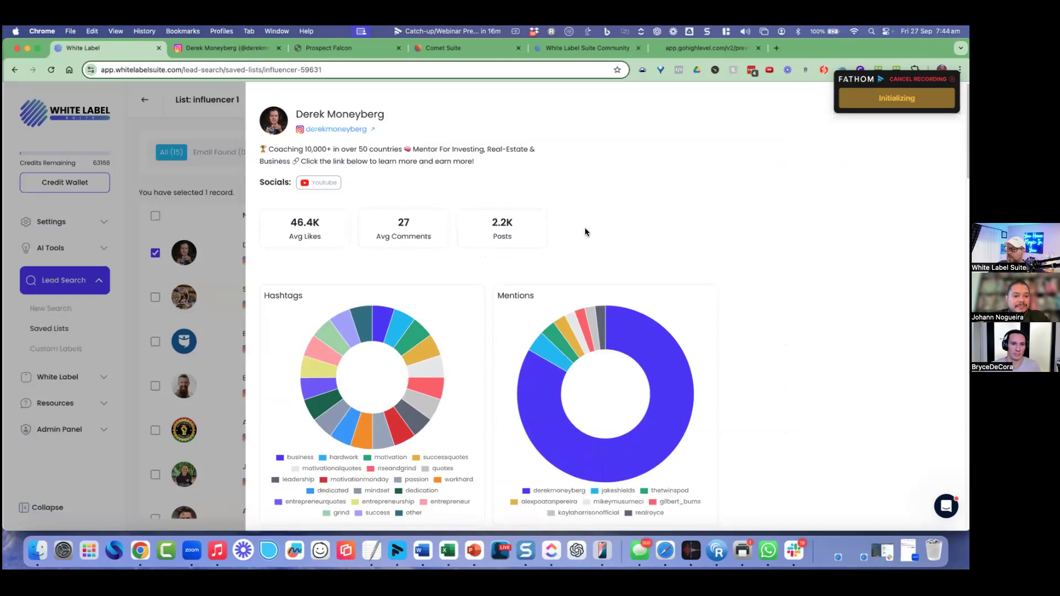
Step: Scroll through the profile's audience analytics, hiding the motivationmonday hashtag from the chart
{"action": "scroll", "coordinate": [584, 231], "scroll_direction": "down", "scroll_amount": 1}
{"action": "scroll", "coordinate": [607, 208], "scroll_direction": "down", "scroll_amount": 2}
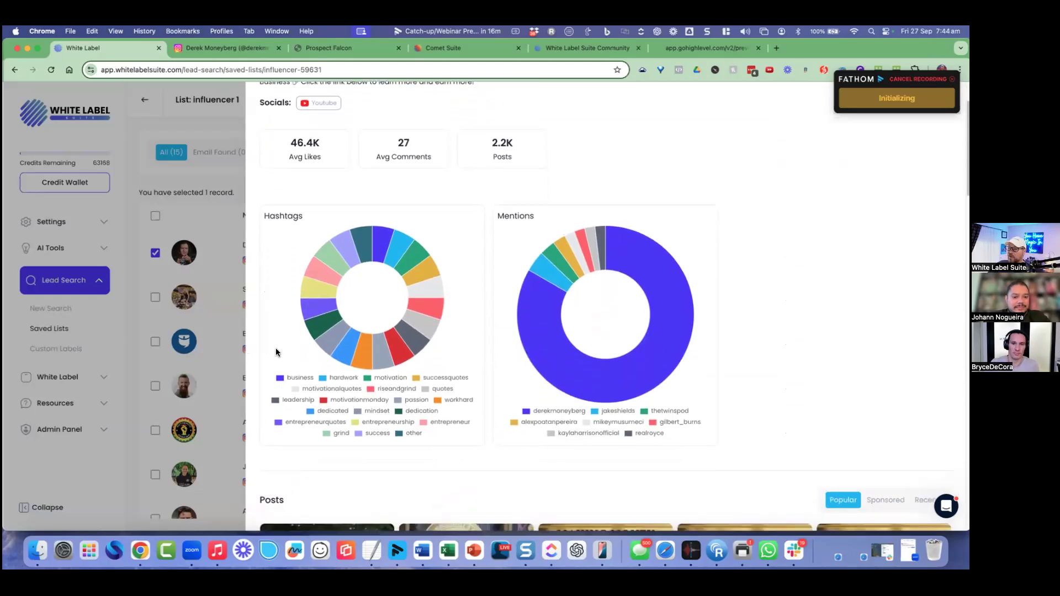
{"action": "left_click", "coordinate": [345, 400]}
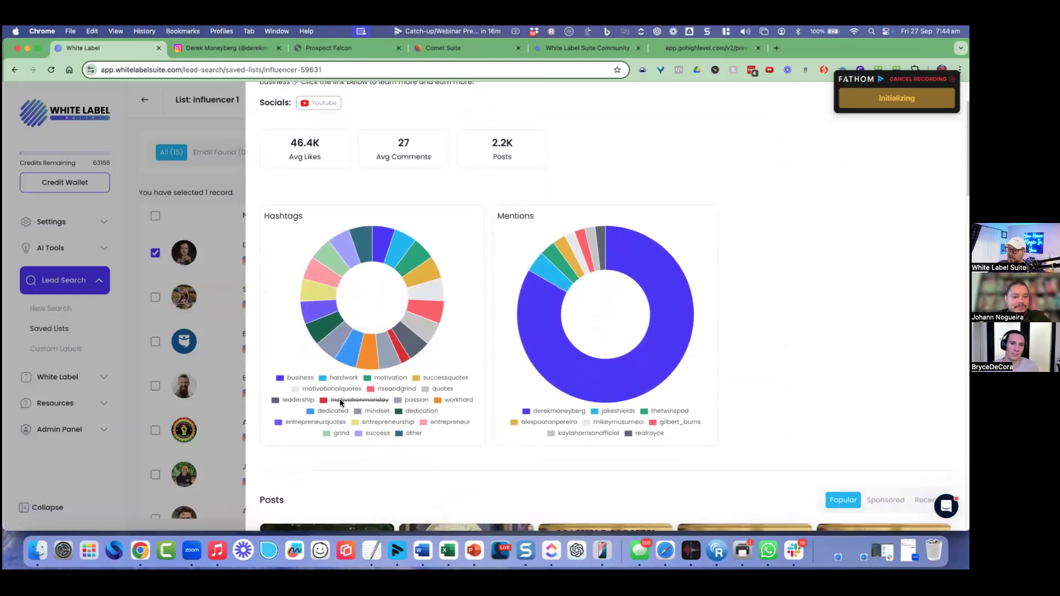
{"action": "scroll", "coordinate": [799, 365], "scroll_direction": "down", "scroll_amount": 1}
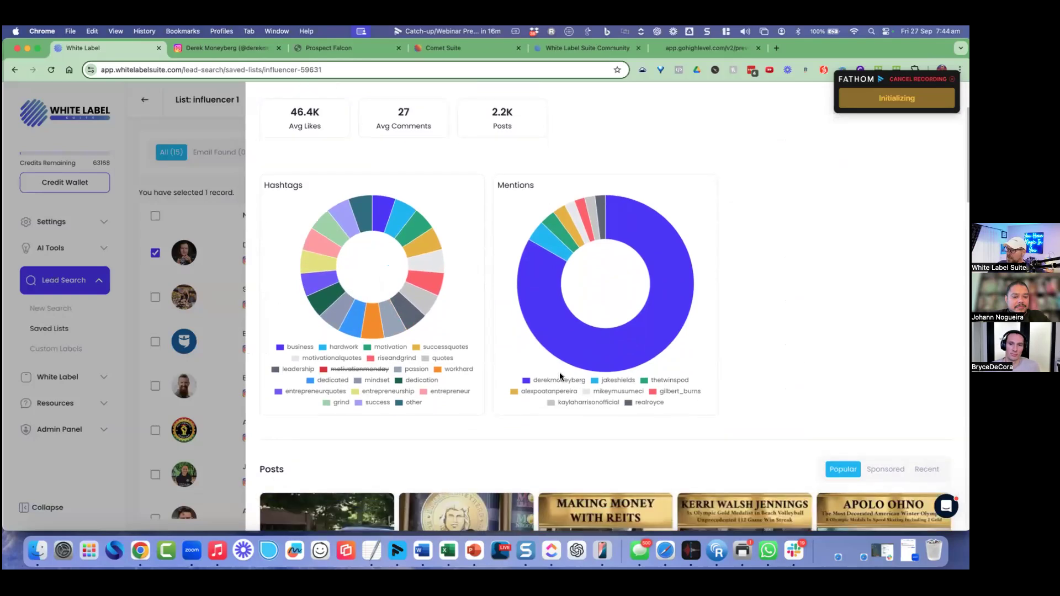
{"action": "scroll", "coordinate": [558, 353], "scroll_direction": "down", "scroll_amount": 2}
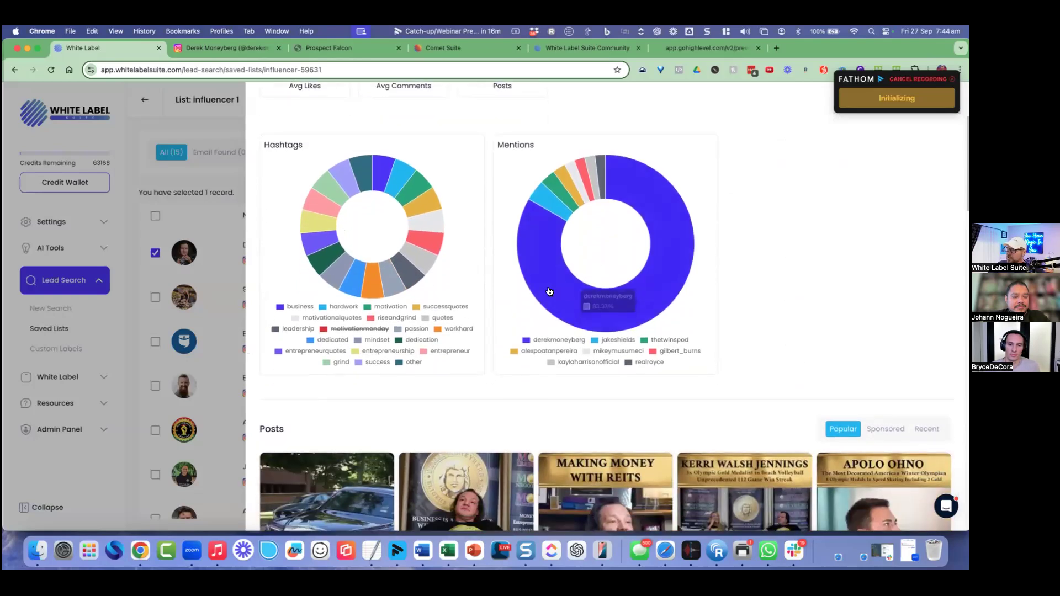
{"action": "scroll", "coordinate": [569, 293], "scroll_direction": "down", "scroll_amount": 3}
{"action": "scroll", "coordinate": [607, 469], "scroll_direction": "down", "scroll_amount": 2}
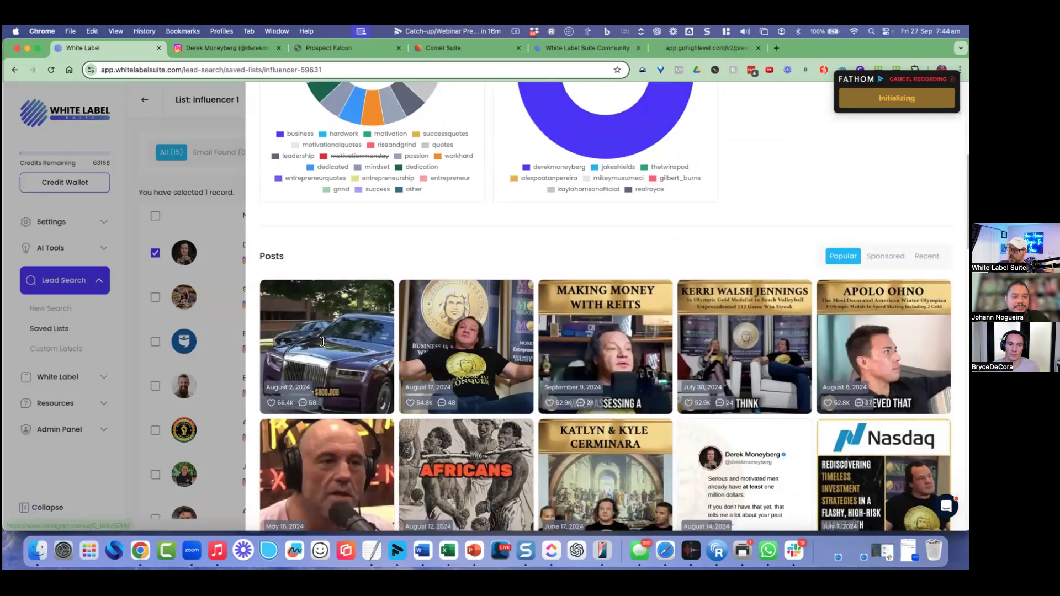
{"action": "scroll", "coordinate": [306, 329], "scroll_direction": "down", "scroll_amount": 2}
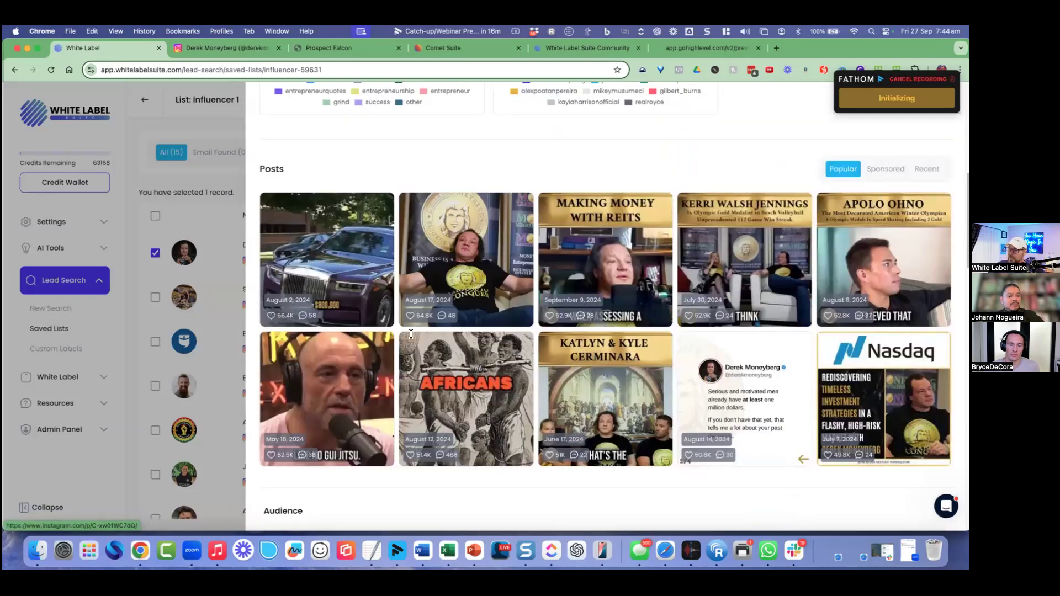
Step: Review the Countries, Cities and Lookalike sections, then close the profile panel
{"action": "scroll", "coordinate": [431, 279], "scroll_direction": "down", "scroll_amount": 5}
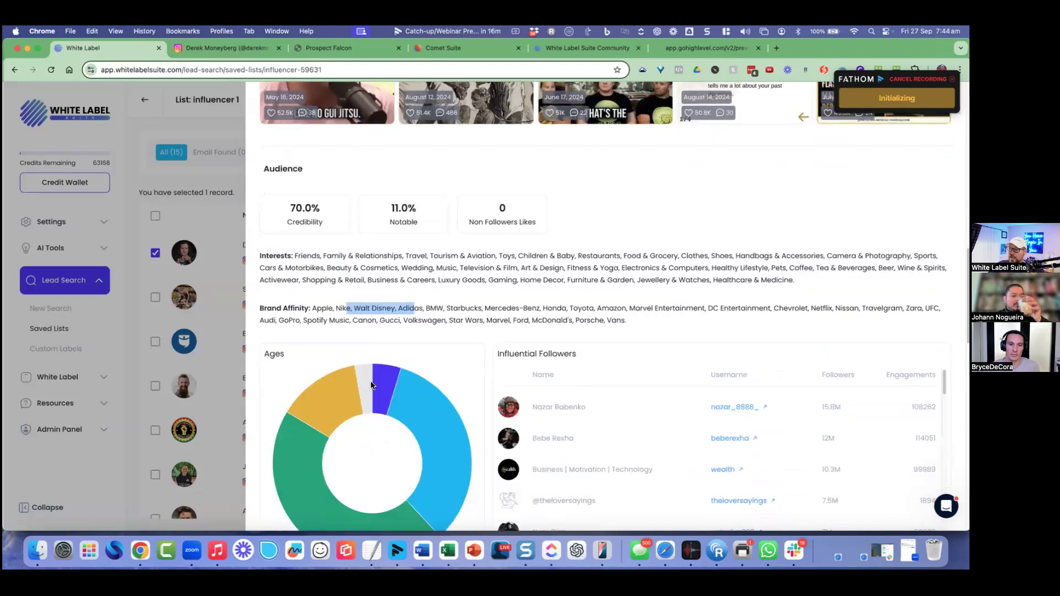
{"action": "scroll", "coordinate": [640, 304], "scroll_direction": "down", "scroll_amount": 2}
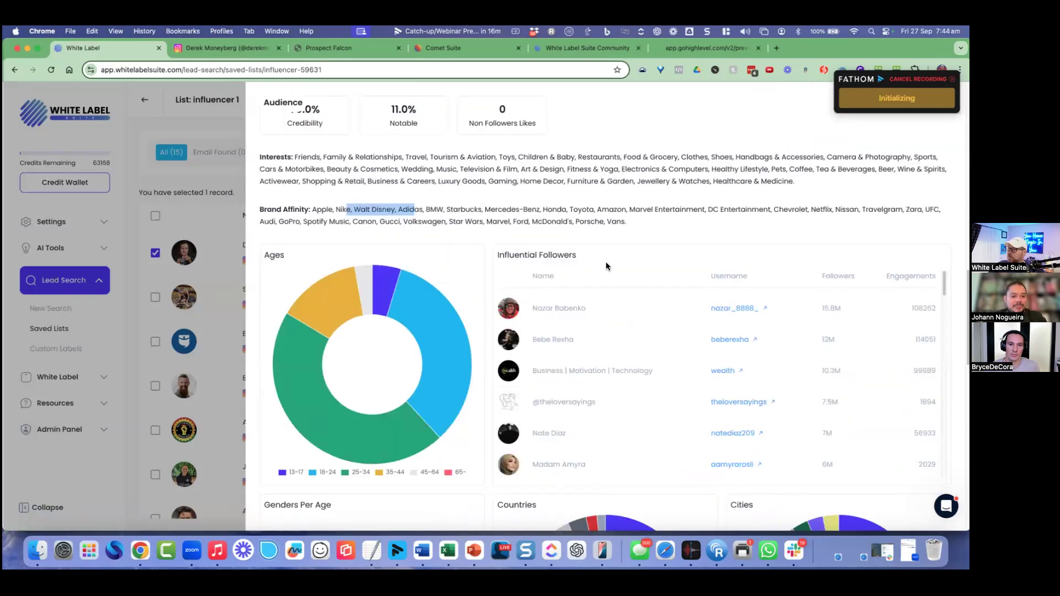
{"action": "scroll", "coordinate": [765, 291], "scroll_direction": "down", "scroll_amount": 1}
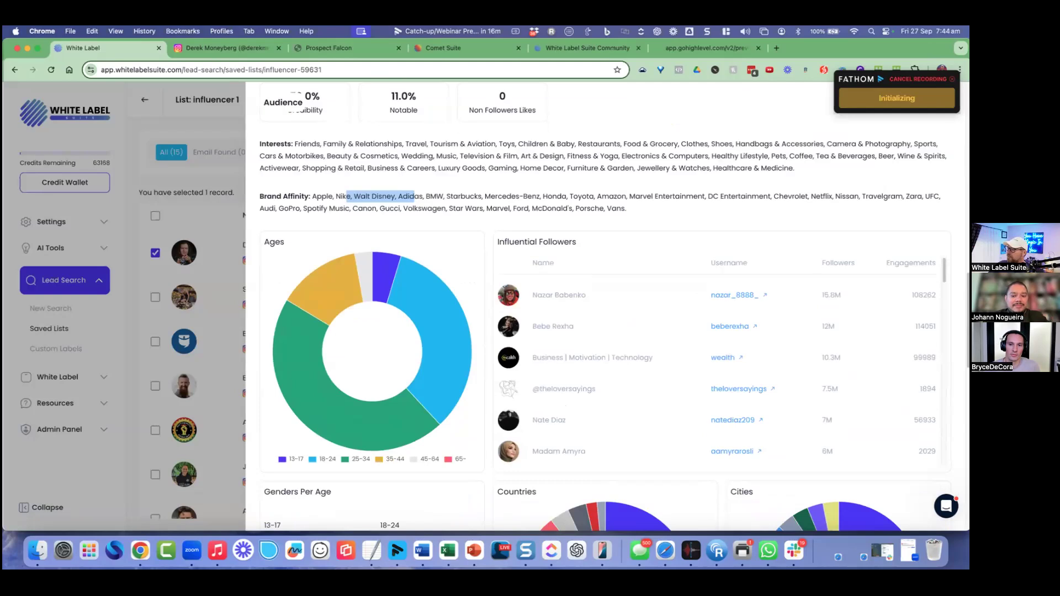
{"action": "scroll", "coordinate": [707, 278], "scroll_direction": "down", "scroll_amount": 1}
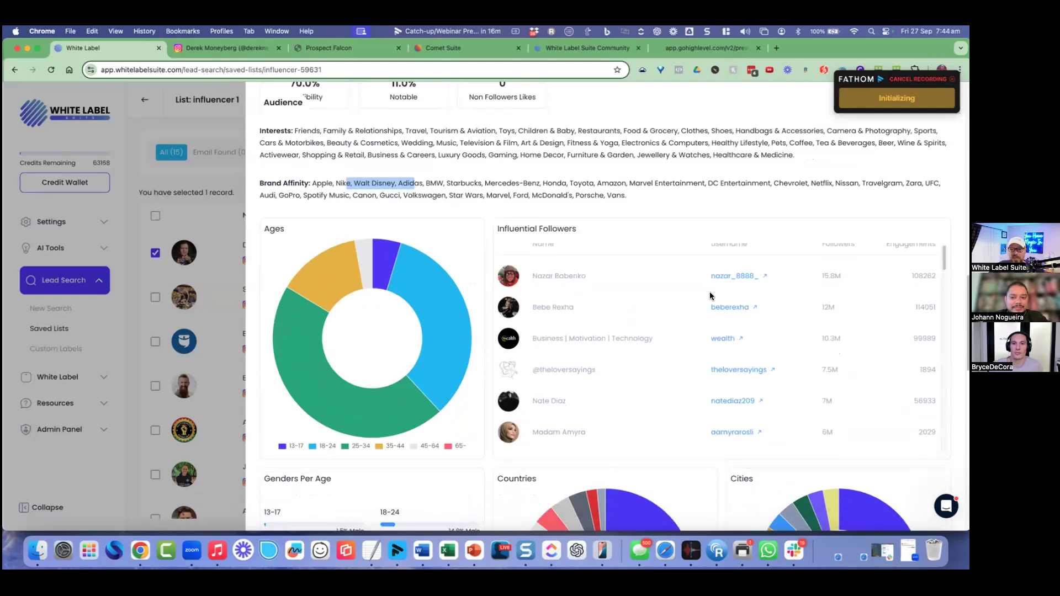
{"action": "scroll", "coordinate": [845, 331], "scroll_direction": "down", "scroll_amount": 2}
{"action": "scroll", "coordinate": [717, 331], "scroll_direction": "down", "scroll_amount": 5}
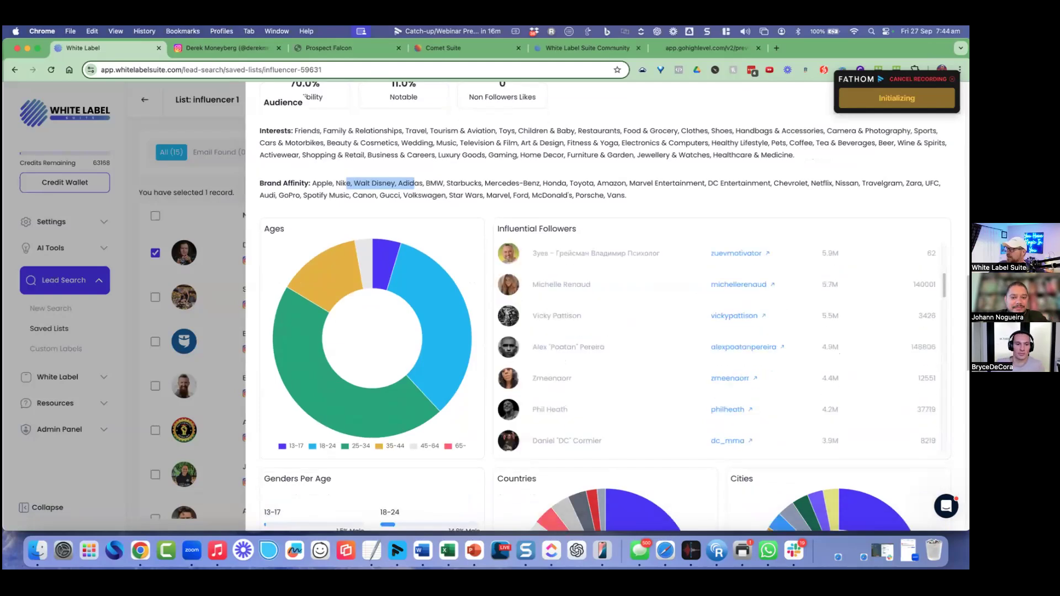
{"action": "scroll", "coordinate": [428, 347], "scroll_direction": "down", "scroll_amount": 3}
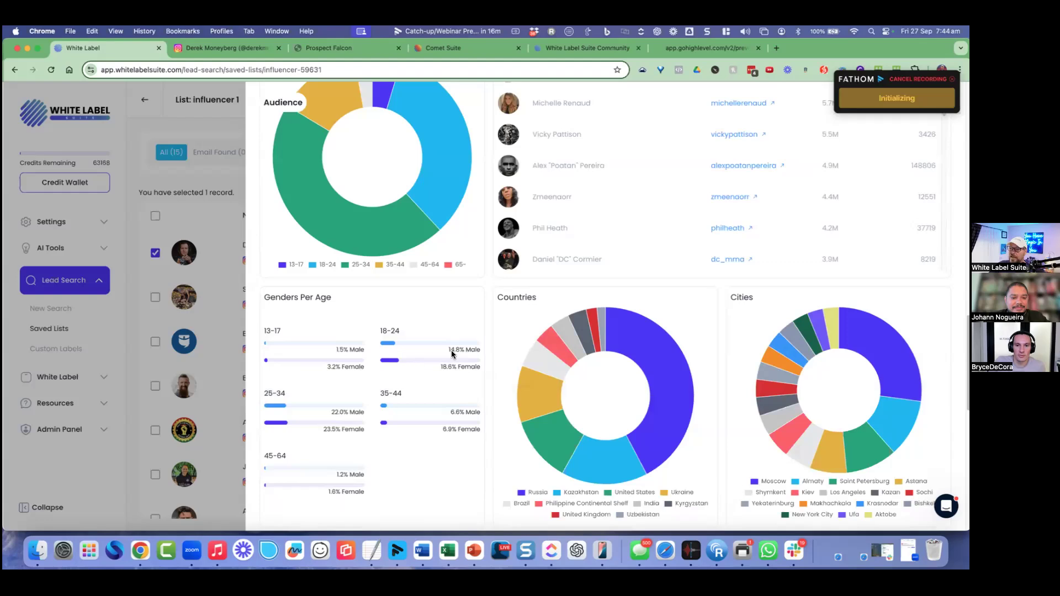
{"action": "scroll", "coordinate": [719, 380], "scroll_direction": "down", "scroll_amount": 3}
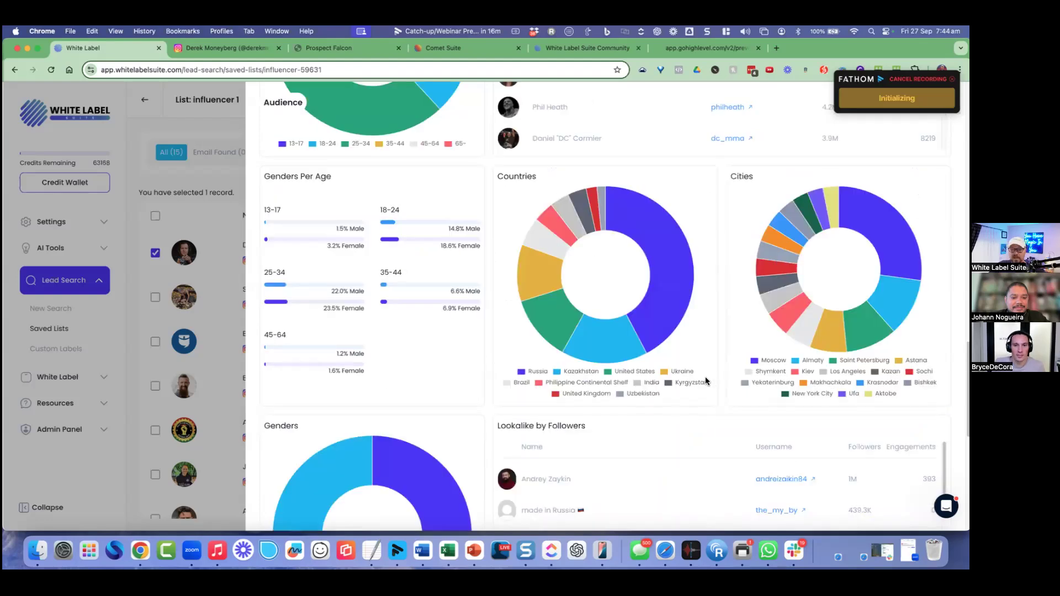
{"action": "scroll", "coordinate": [706, 379], "scroll_direction": "down", "scroll_amount": 1}
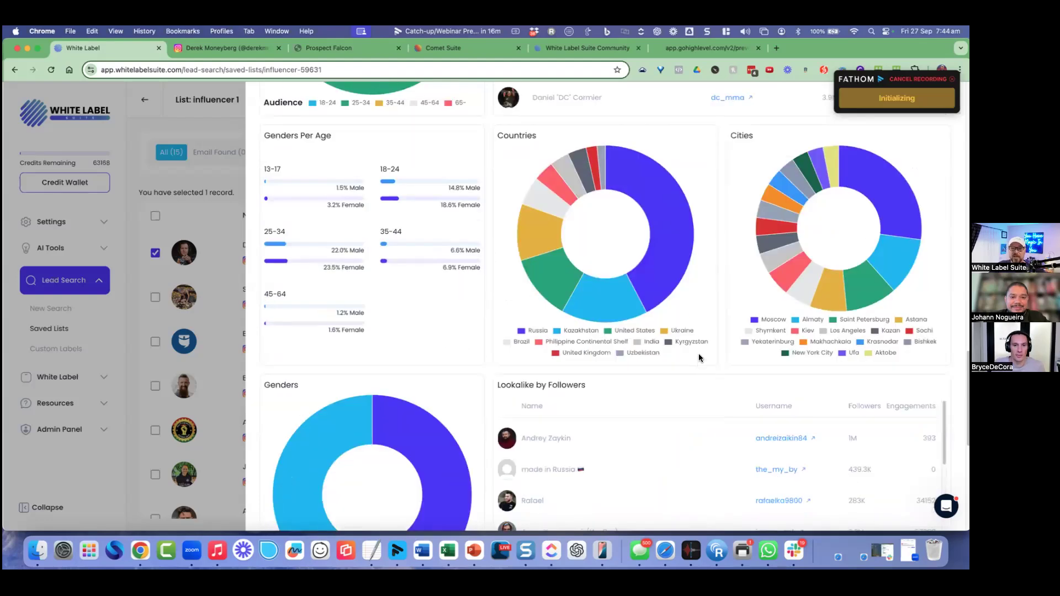
{"action": "scroll", "coordinate": [699, 357], "scroll_direction": "down", "scroll_amount": 1}
{"action": "scroll", "coordinate": [223, 126], "scroll_direction": "up", "scroll_amount": 10}
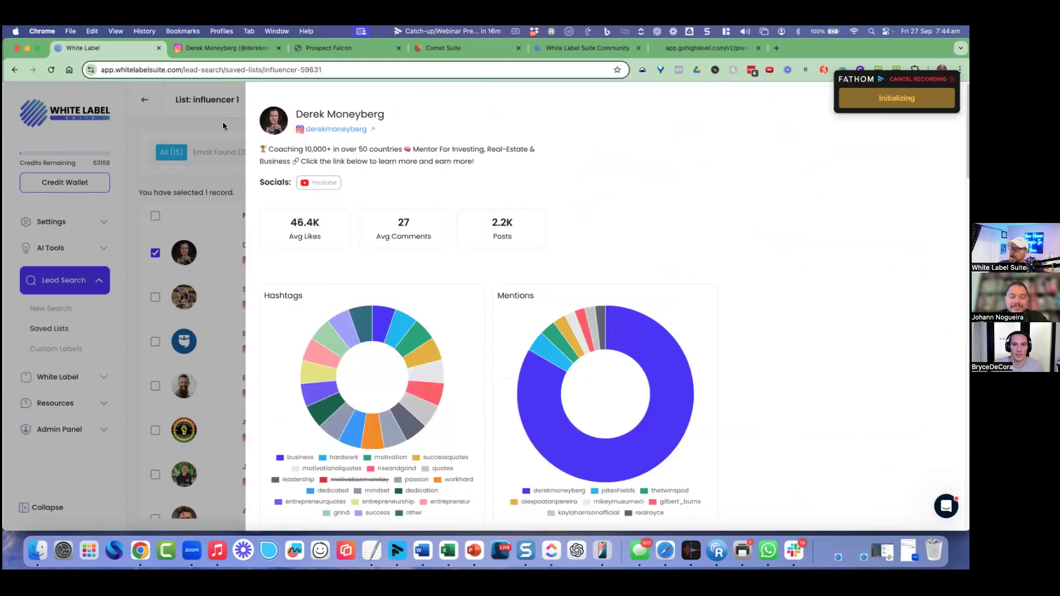
{"action": "left_click", "coordinate": [217, 121]}
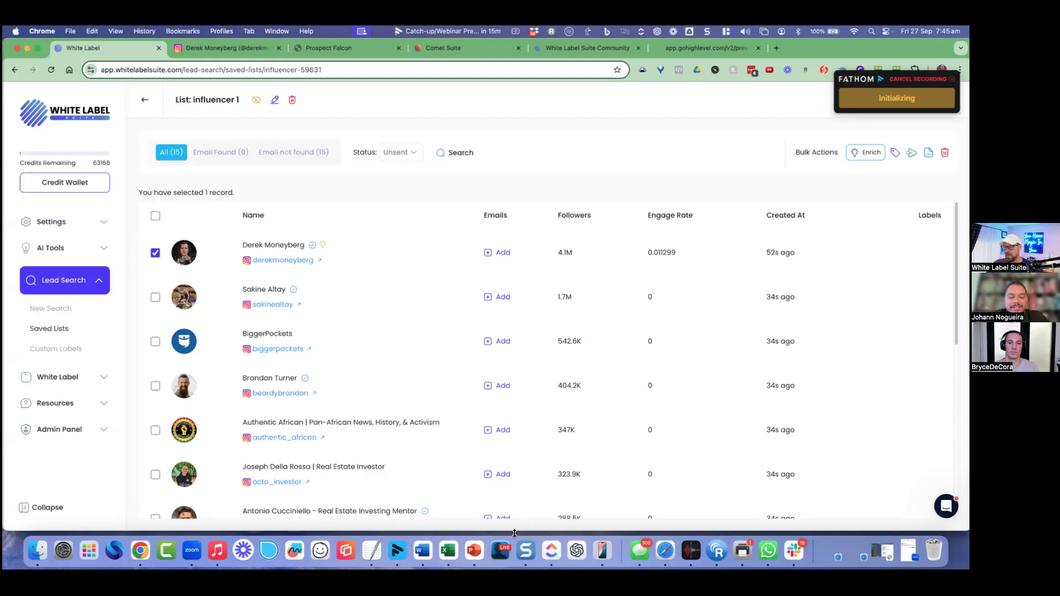
Step: Start a new lead search from the sidebar's Lead Search menu
{"action": "left_click", "coordinate": [64, 312]}
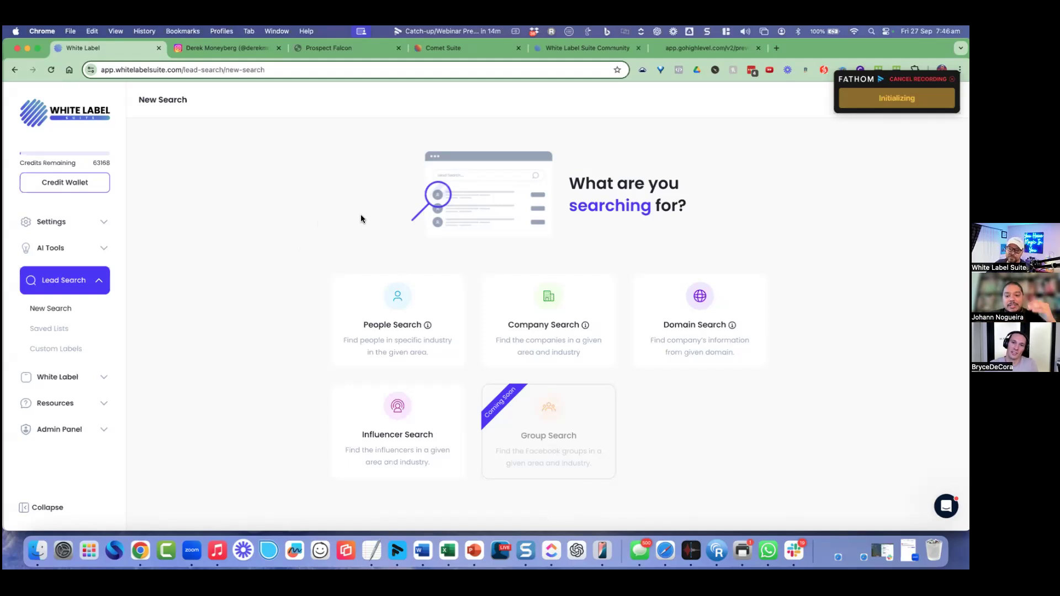
Step: Run a people search for description CEO with location Richmond Vale, NSW, AU
{"action": "left_click", "coordinate": [403, 353]}
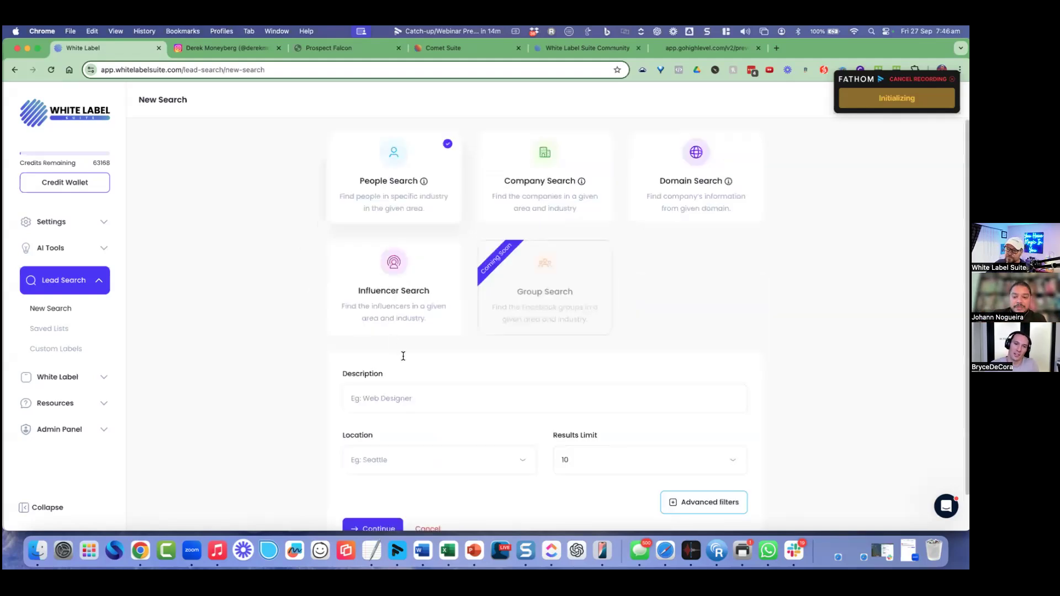
{"action": "left_click", "coordinate": [404, 368]}
{"action": "left_click", "coordinate": [387, 418]}
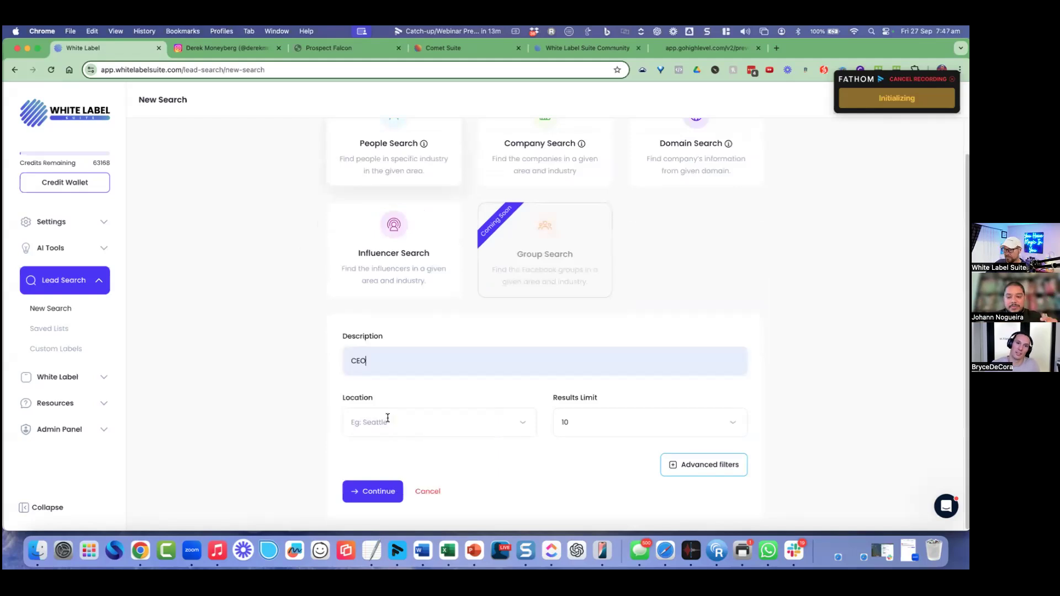
{"action": "left_click", "coordinate": [388, 418]}
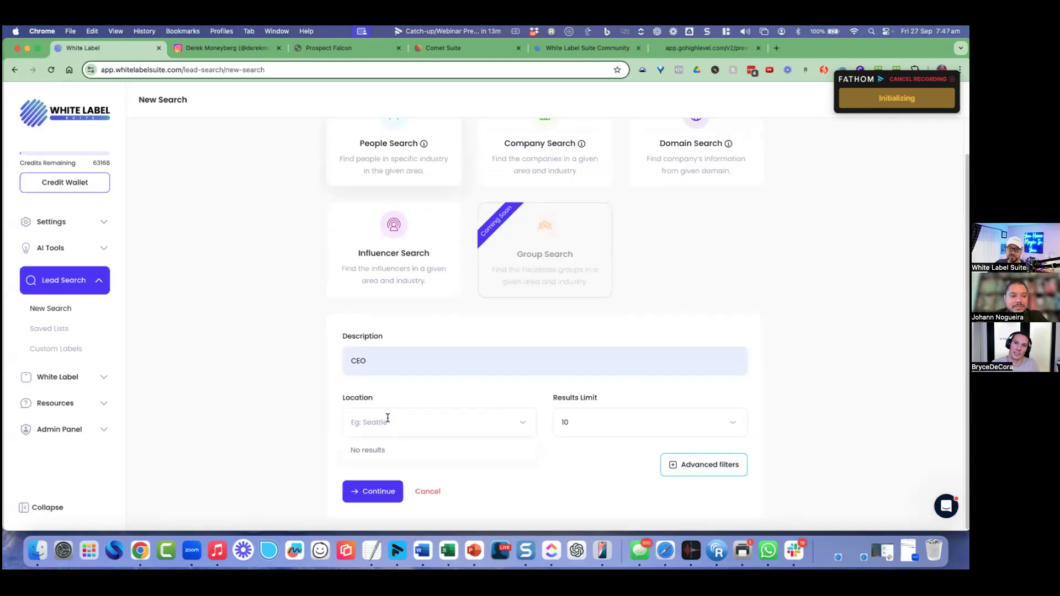
{"action": "type", "text": "Ric"}
{"action": "type", "text": "homnd"}
{"action": "key", "text": "BackSpace"}
{"action": "key", "text": "BackSpace"}
{"action": "key", "text": "BackSpace"}
{"action": "key", "text": "BackSpace"}
{"action": "type", "text": "mond"}
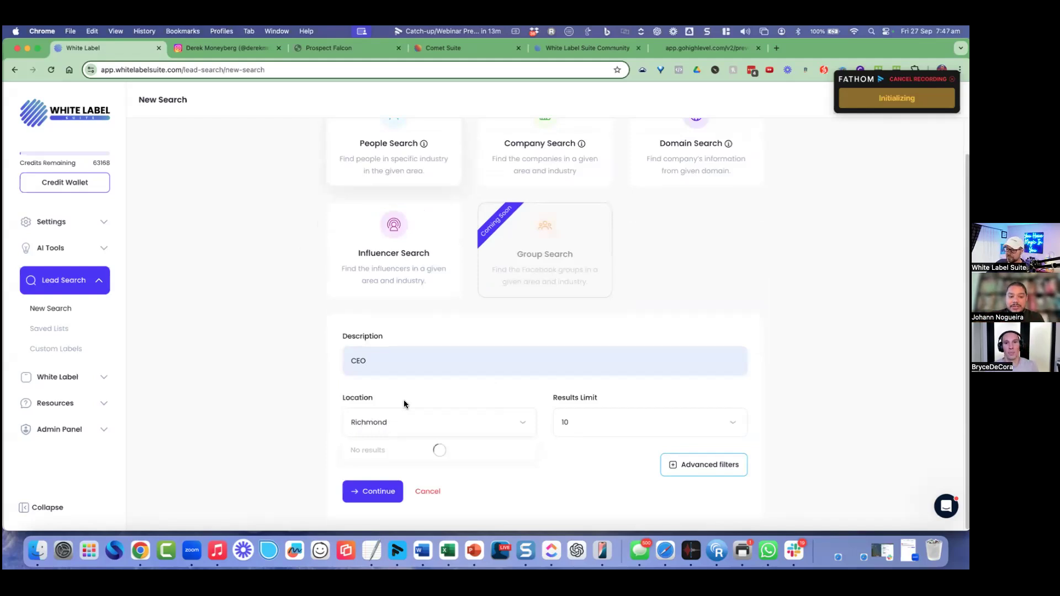
{"action": "scroll", "coordinate": [411, 457], "scroll_direction": "down", "scroll_amount": 1}
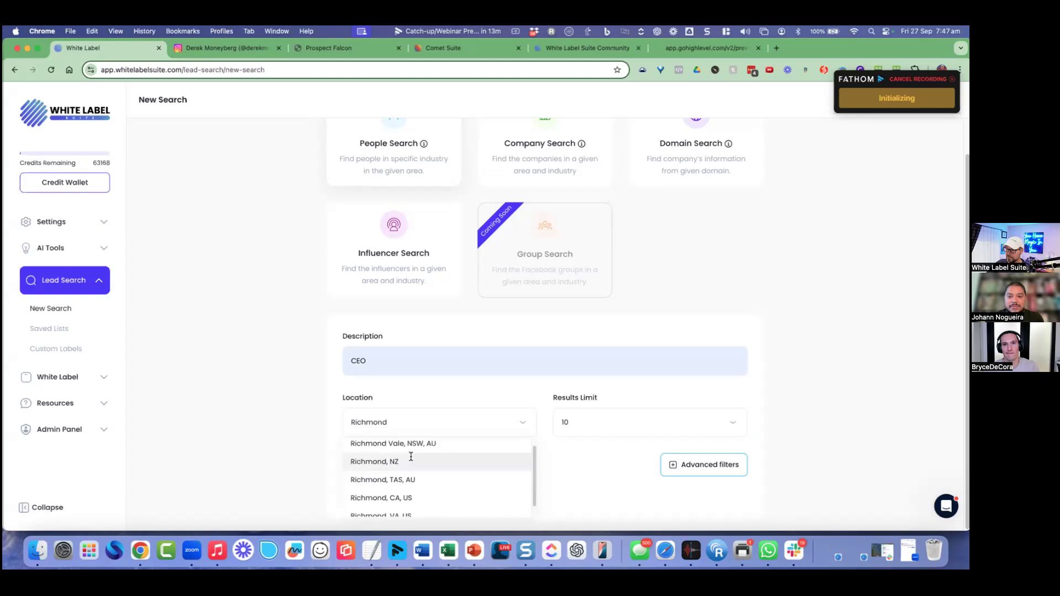
{"action": "left_click", "coordinate": [447, 445]}
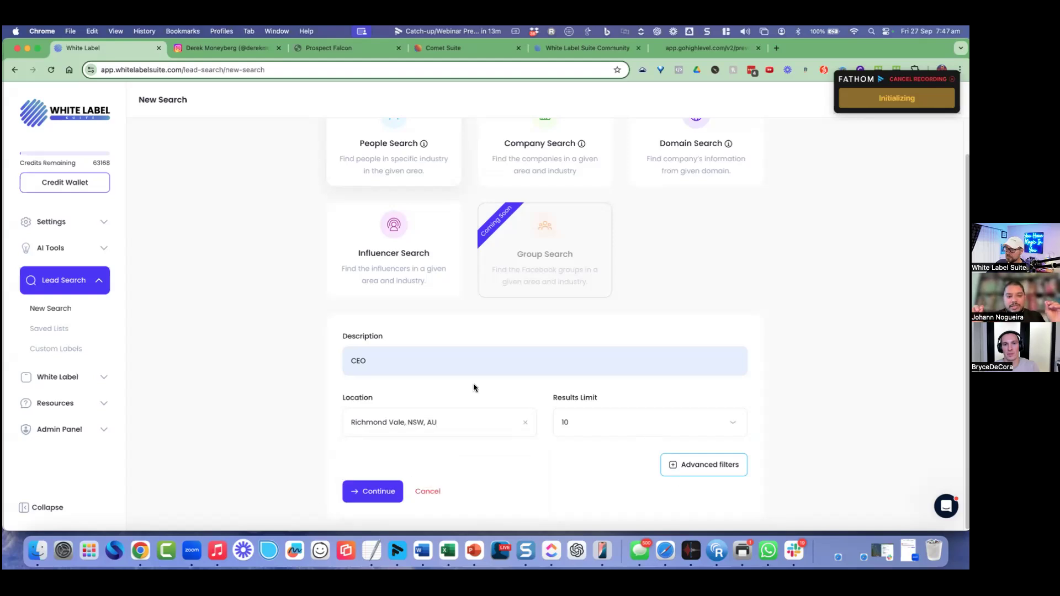
{"action": "key", "text": "Return"}
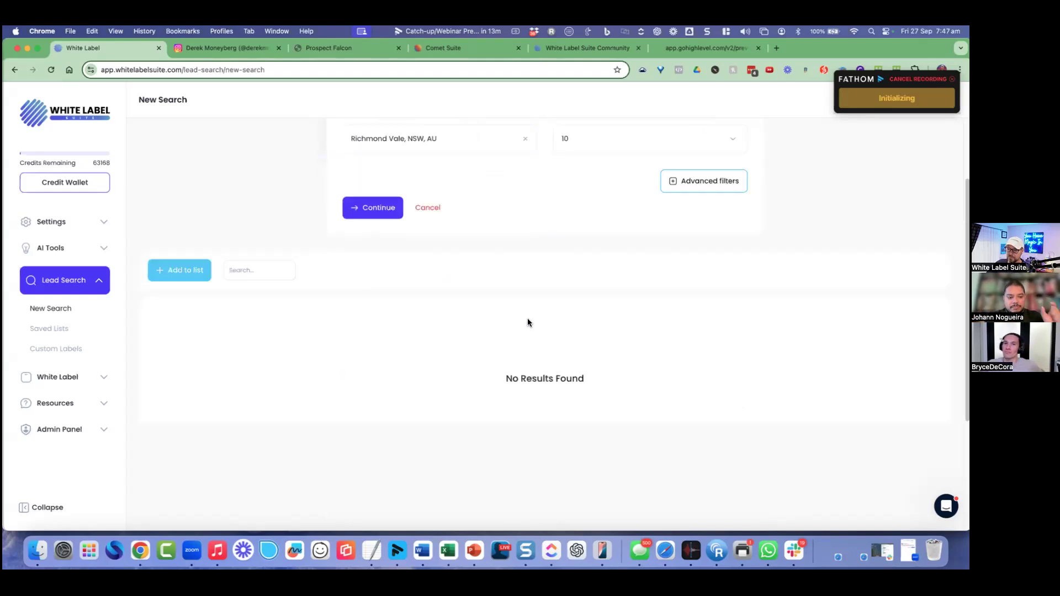
{"action": "scroll", "coordinate": [458, 243], "scroll_direction": "up", "scroll_amount": 2}
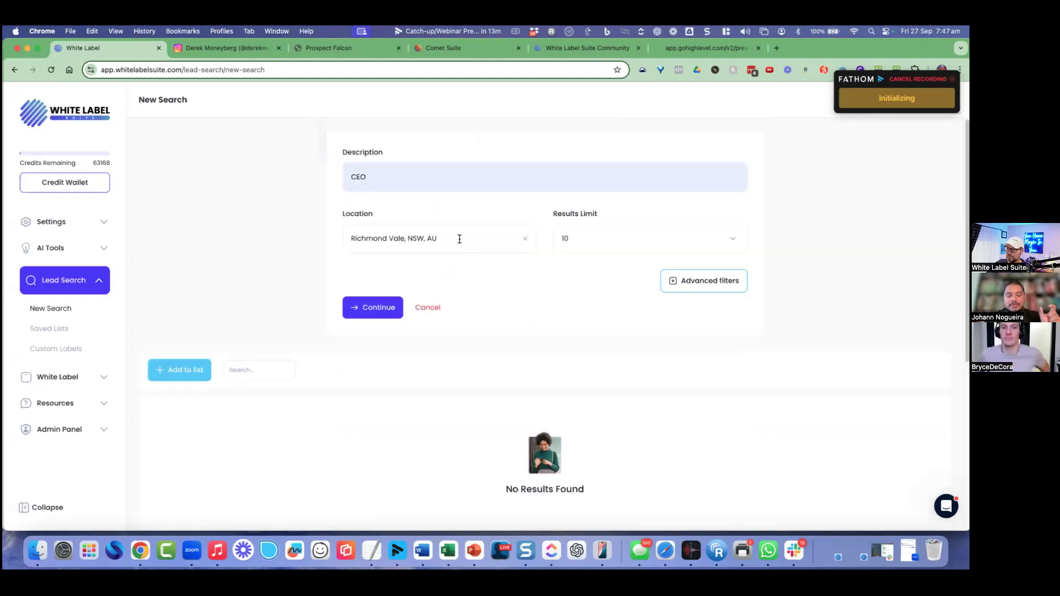
Step: Replace the location with North Ryde, NSW, AU and rerun the CEO search
{"action": "left_click", "coordinate": [392, 238]}
{"action": "left_click_drag", "start_coordinate": [388, 238], "coordinate": [433, 241]}
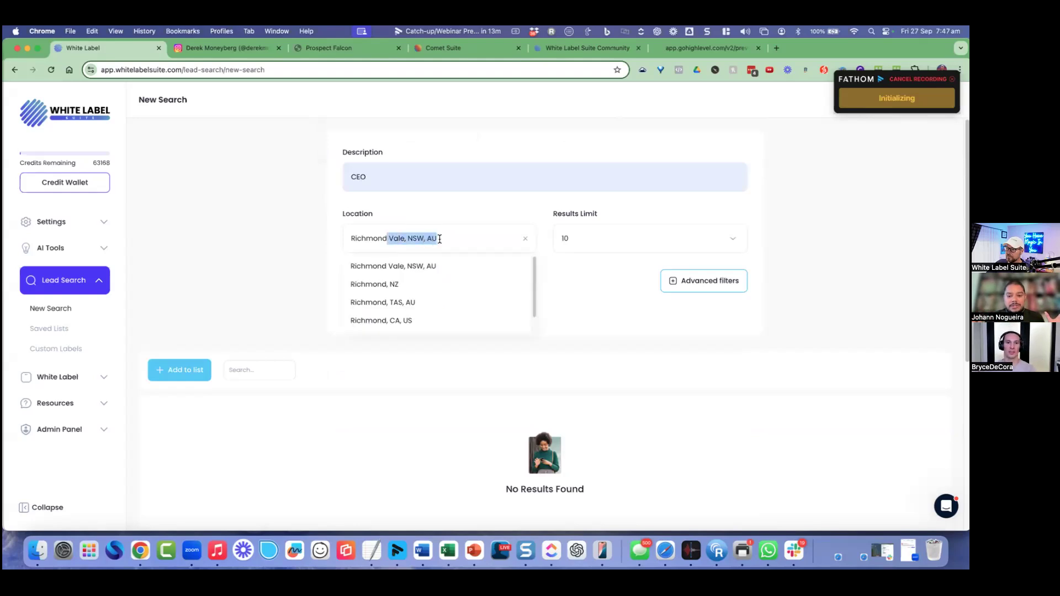
{"action": "triple_click", "coordinate": [402, 244]}
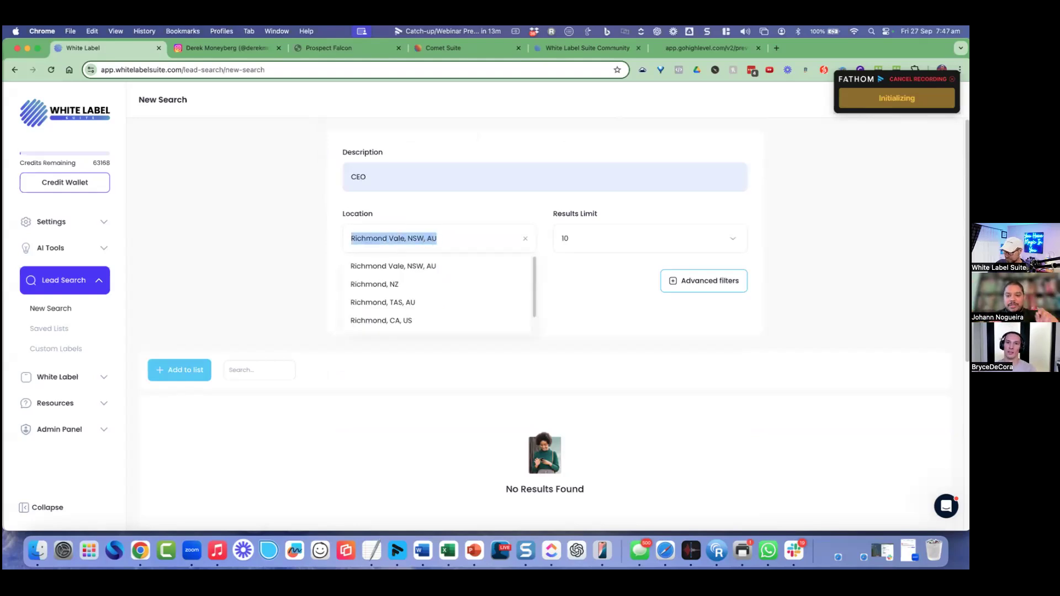
{"action": "type", "text": "North Ryde"}
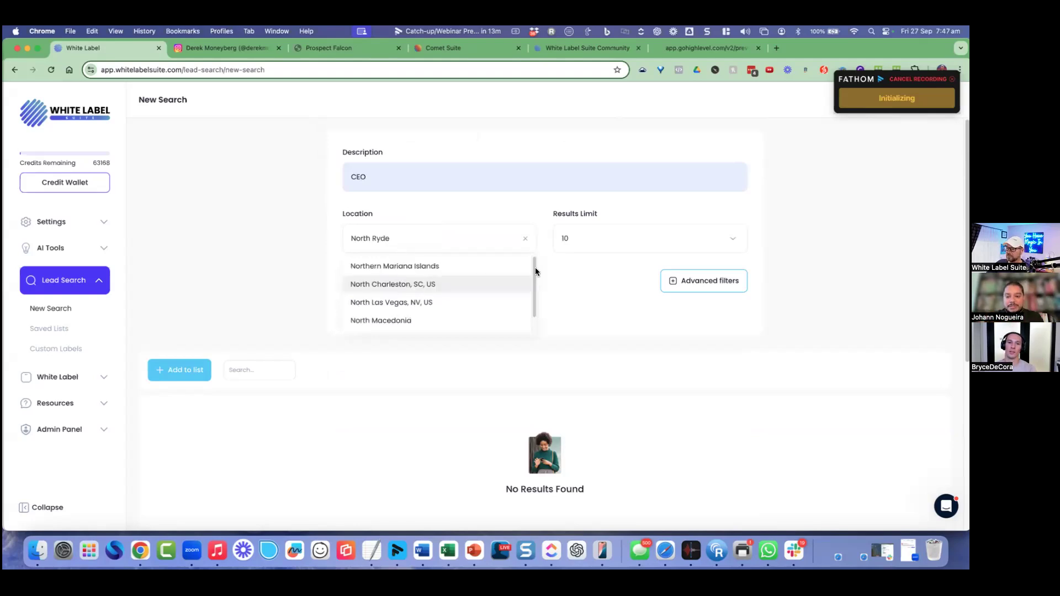
{"action": "left_click", "coordinate": [452, 268]}
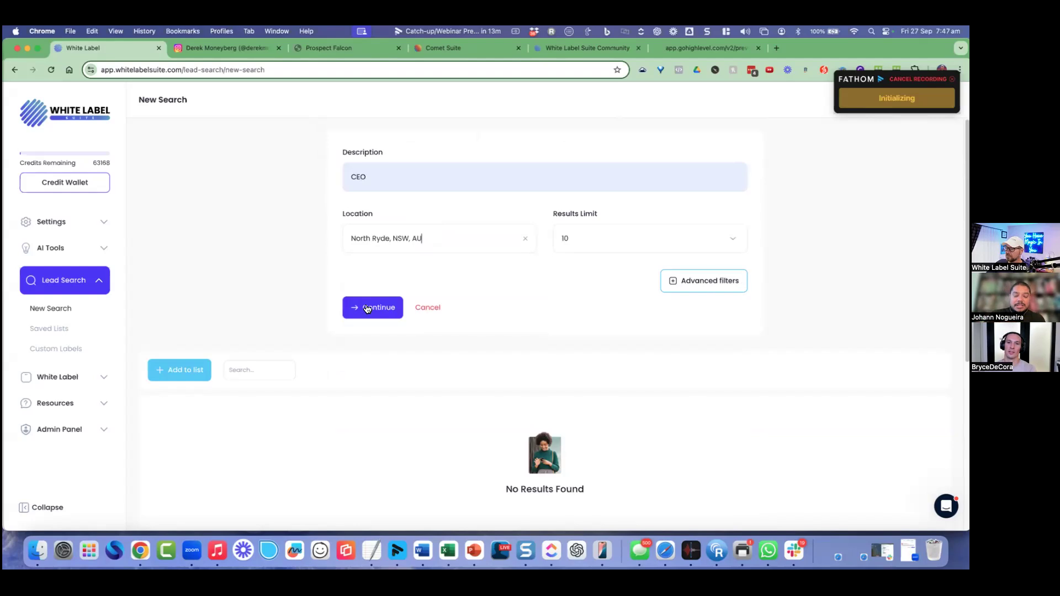
{"action": "key", "text": "Return"}
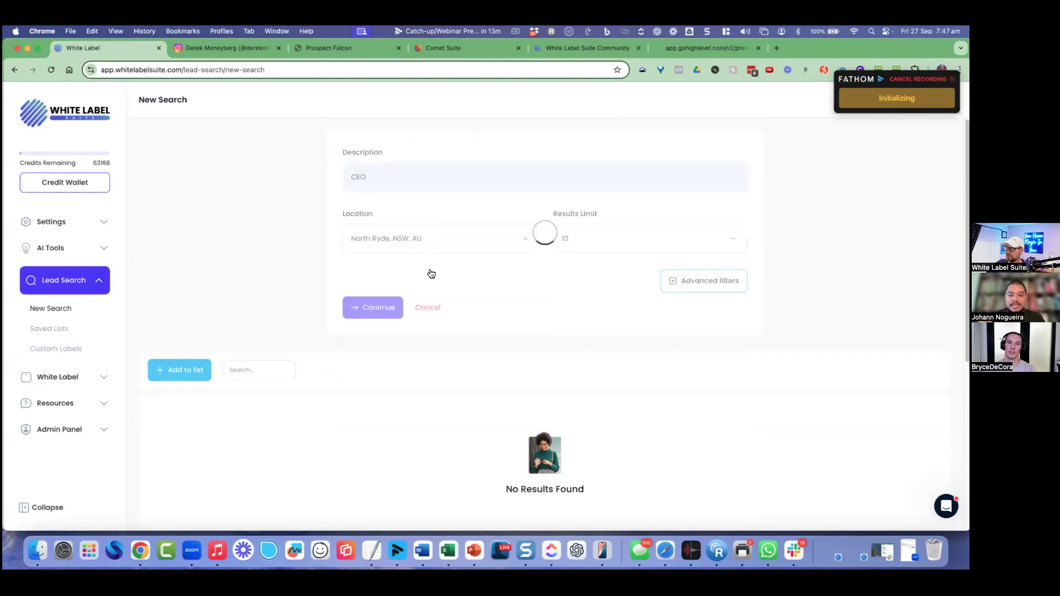
{"action": "scroll", "coordinate": [435, 299], "scroll_direction": "down", "scroll_amount": 2}
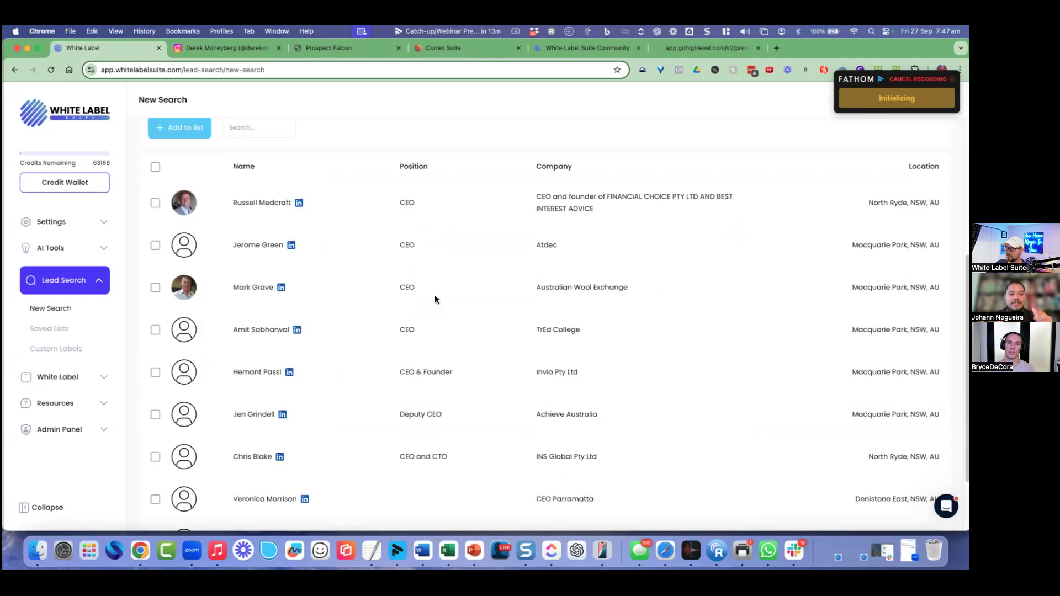
{"action": "scroll", "coordinate": [435, 299], "scroll_direction": "down", "scroll_amount": 1}
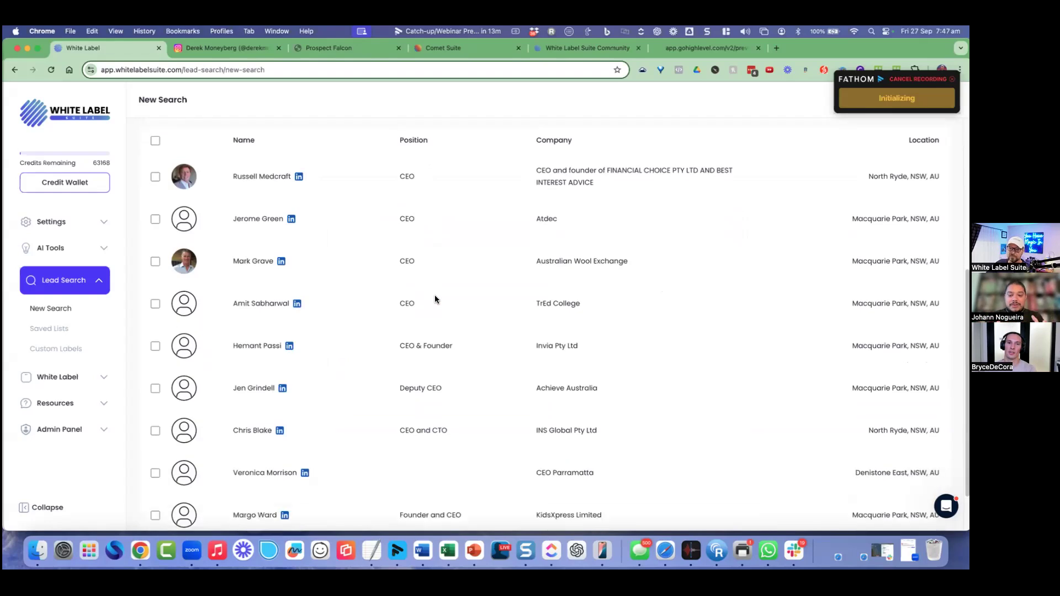
{"action": "scroll", "coordinate": [435, 299], "scroll_direction": "up", "scroll_amount": 5}
{"action": "scroll", "coordinate": [435, 299], "scroll_direction": "down", "scroll_amount": 1}
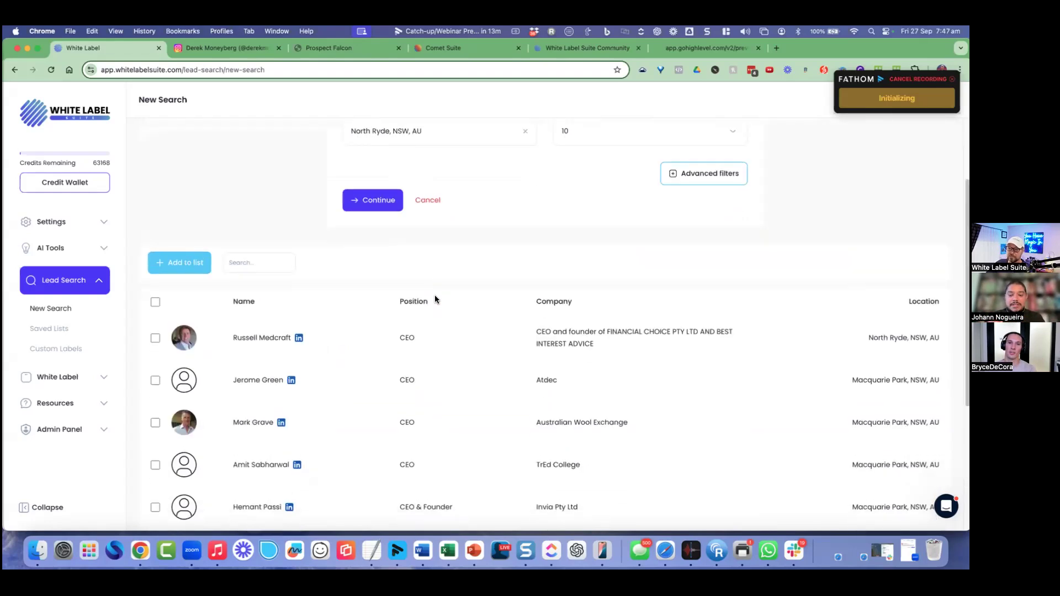
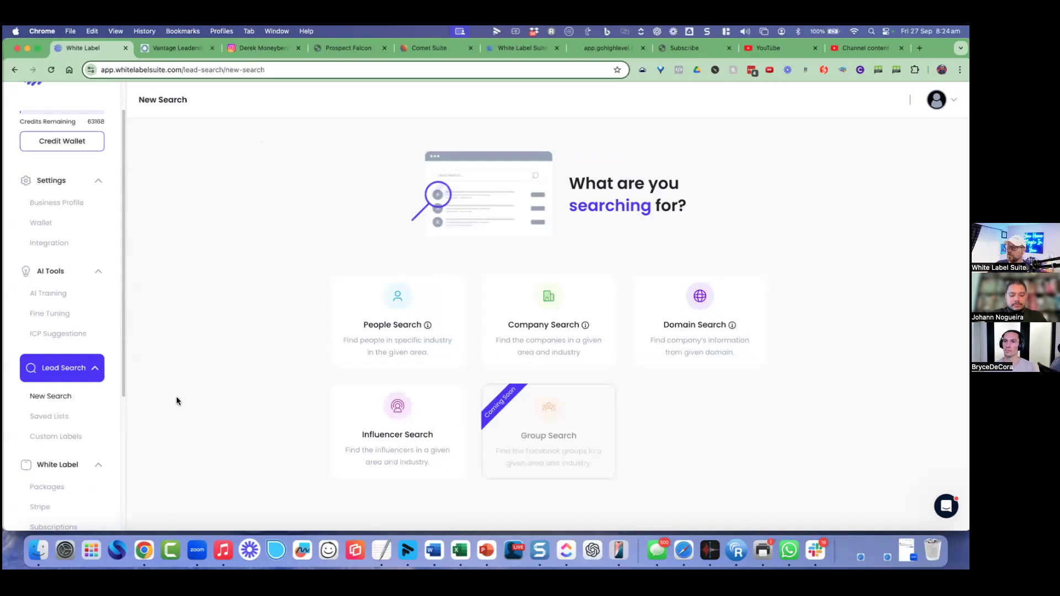
Step: Open the Saved Lists page showing all 114 saved lead lists
{"action": "left_click", "coordinate": [65, 420]}
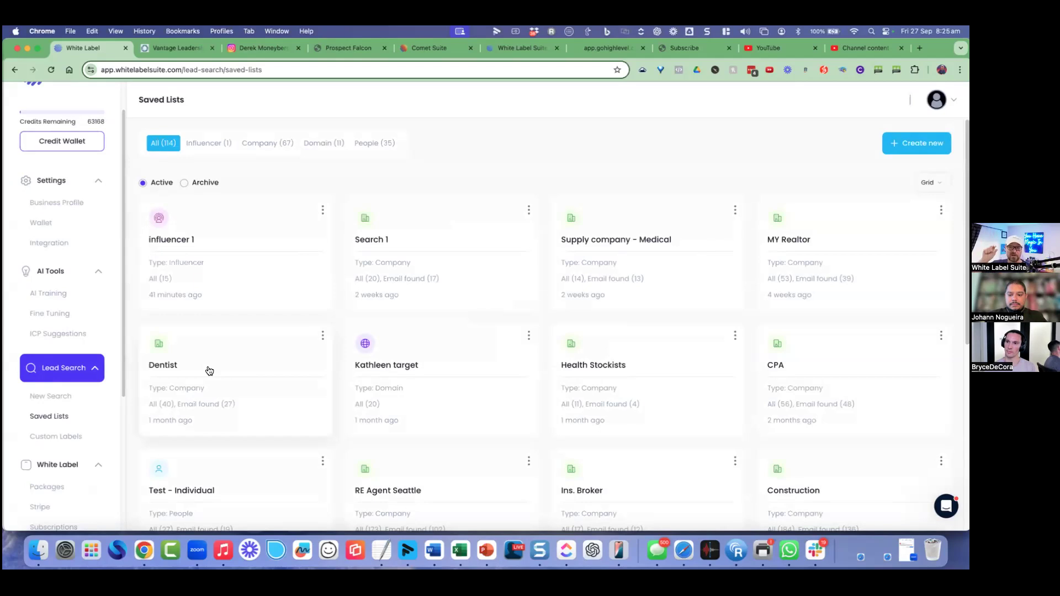
Step: Scroll down the Saved Lists grid and open the 173-company RE Agent Seattle list
{"action": "scroll", "coordinate": [298, 359], "scroll_direction": "down", "scroll_amount": 2}
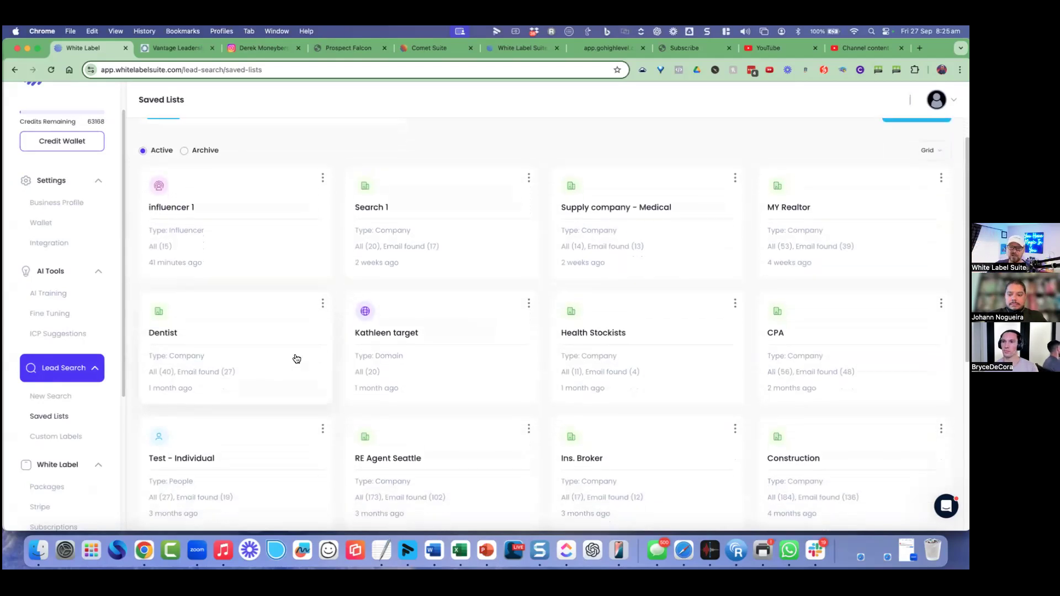
{"action": "scroll", "coordinate": [296, 359], "scroll_direction": "down", "scroll_amount": 2}
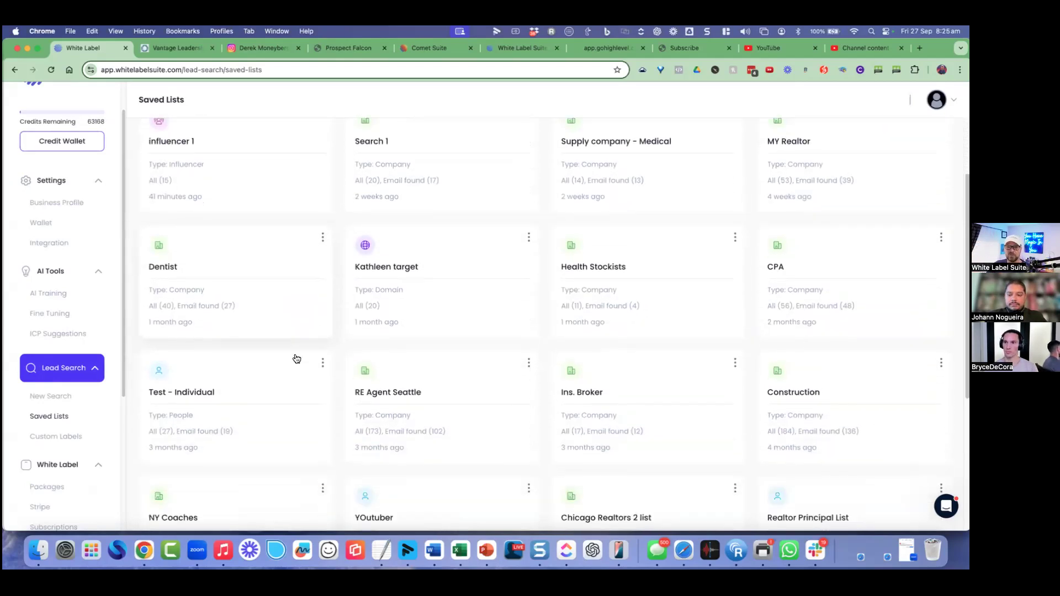
{"action": "left_click", "coordinate": [372, 384]}
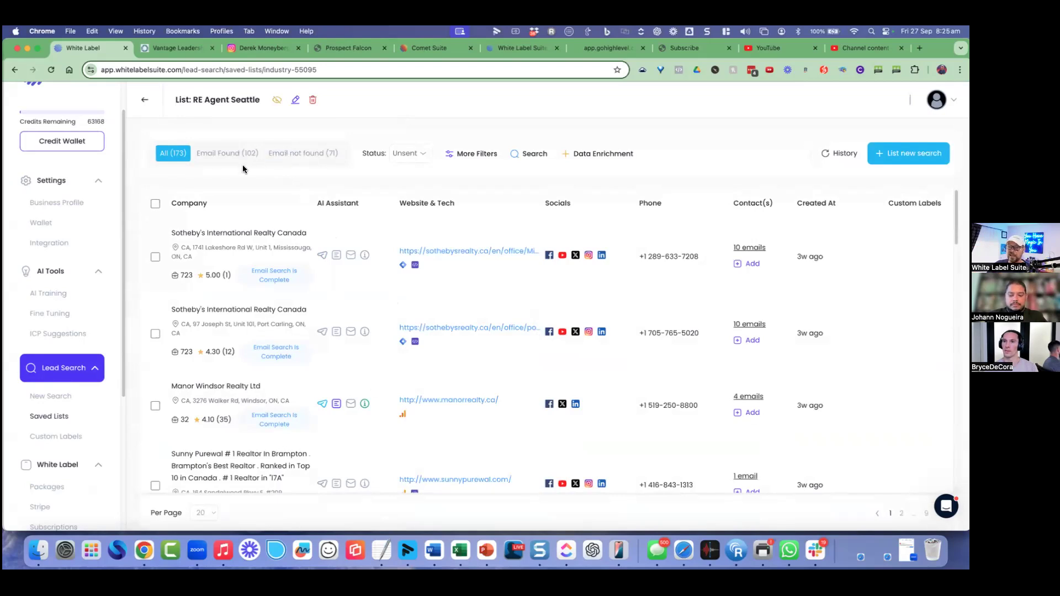
Step: Filter the RE Agent Seattle list to its 102 Email Found companies and highlight company names
{"action": "left_click", "coordinate": [228, 154]}
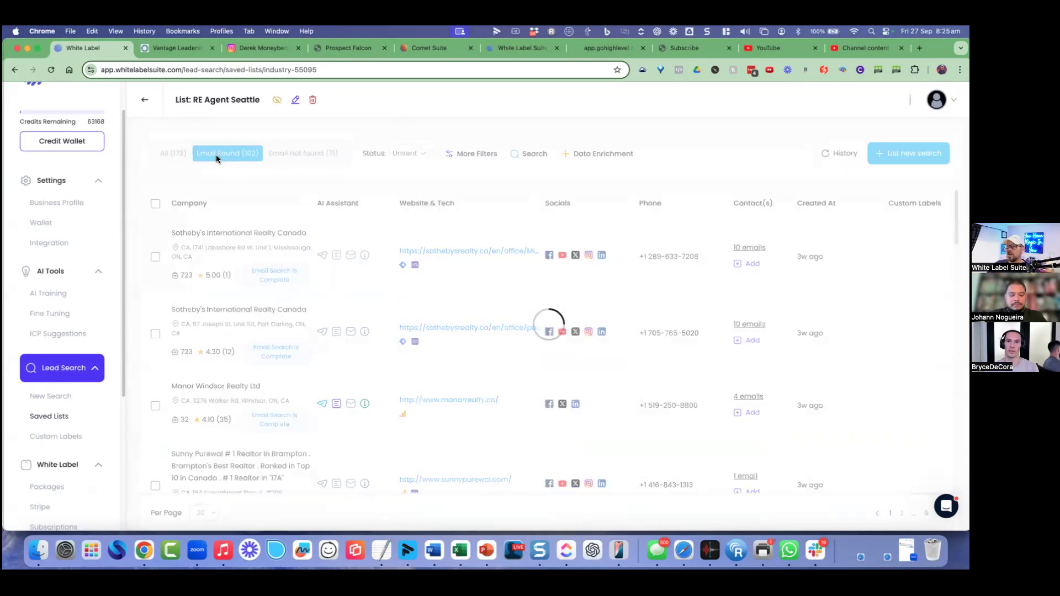
{"action": "left_click_drag", "start_coordinate": [192, 230], "coordinate": [266, 228]}
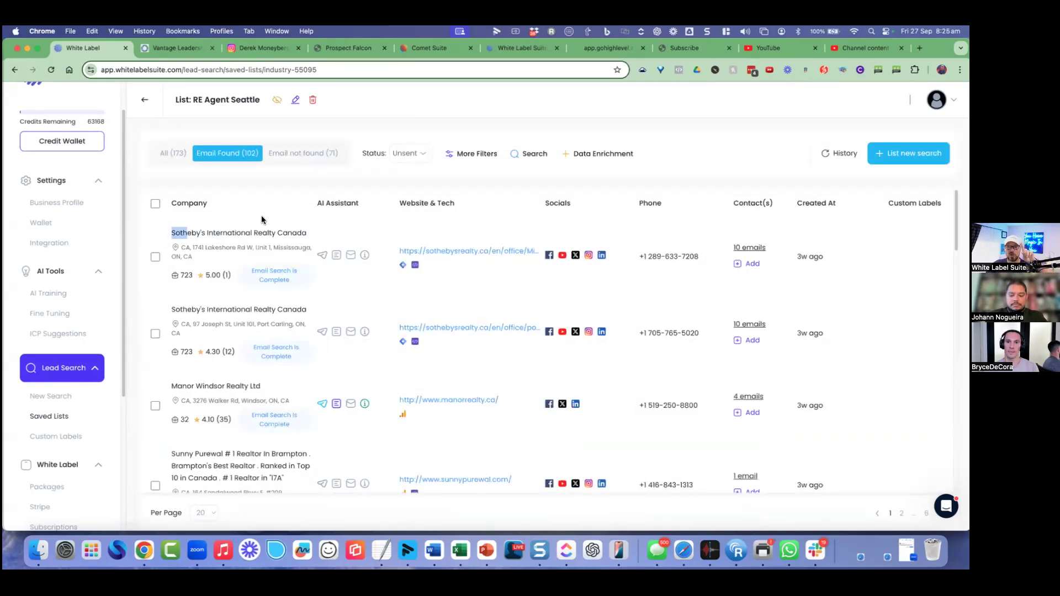
{"action": "left_click_drag", "start_coordinate": [193, 309], "coordinate": [231, 311]}
{"action": "left_click_drag", "start_coordinate": [188, 384], "coordinate": [236, 386]}
{"action": "left_click_drag", "start_coordinate": [195, 450], "coordinate": [206, 450]}
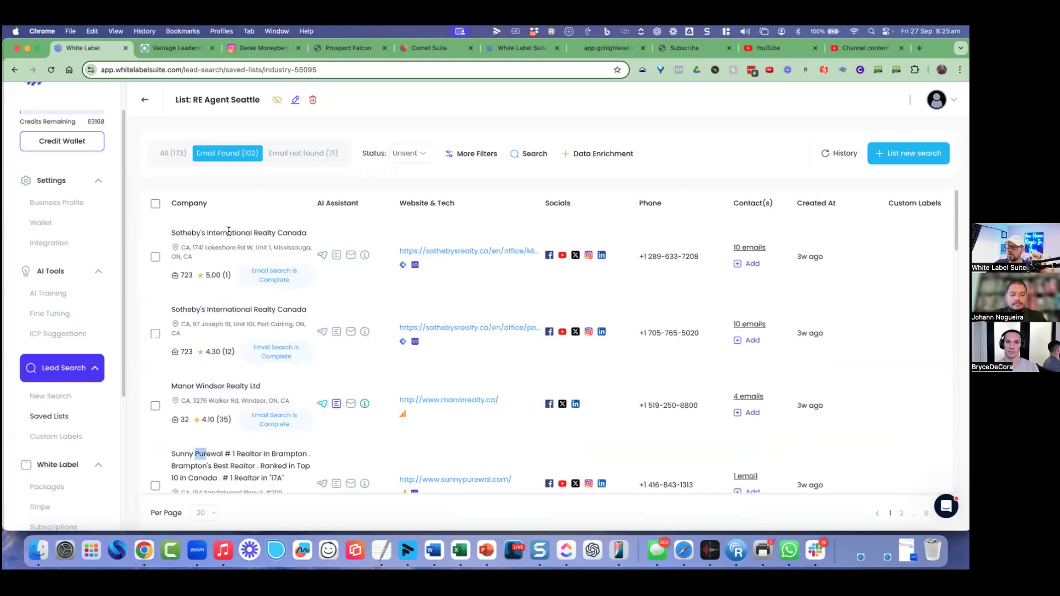
{"action": "left_click_drag", "start_coordinate": [188, 232], "coordinate": [238, 232]}
Step: Expand and collapse two Sotheby's companies' 10 contacts, then open the Test - Individual list
{"action": "left_click", "coordinate": [749, 248]}
{"action": "scroll", "coordinate": [603, 329], "scroll_direction": "down", "scroll_amount": 1}
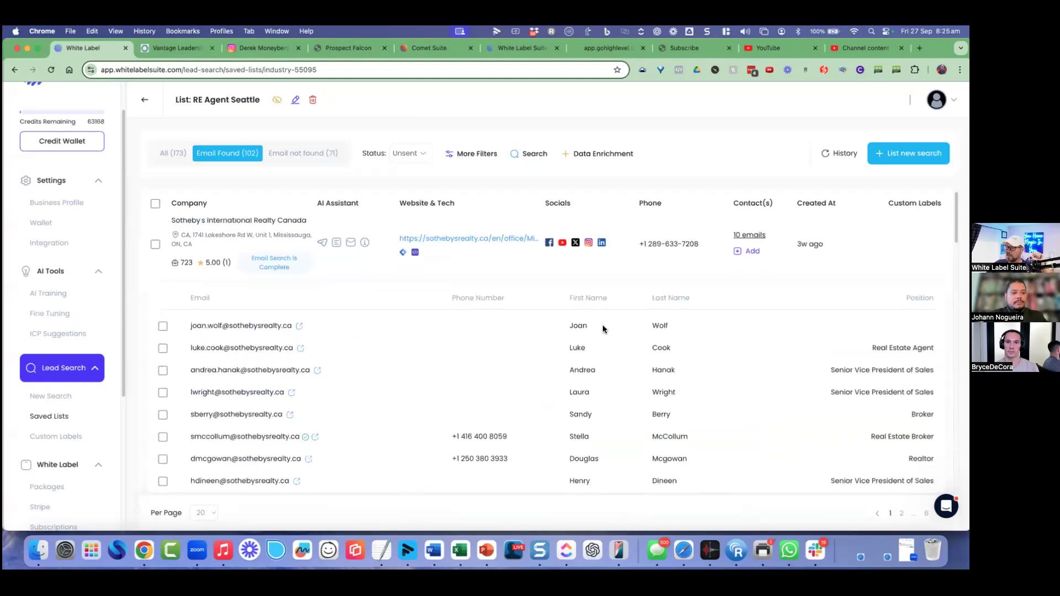
{"action": "left_click", "coordinate": [749, 229]}
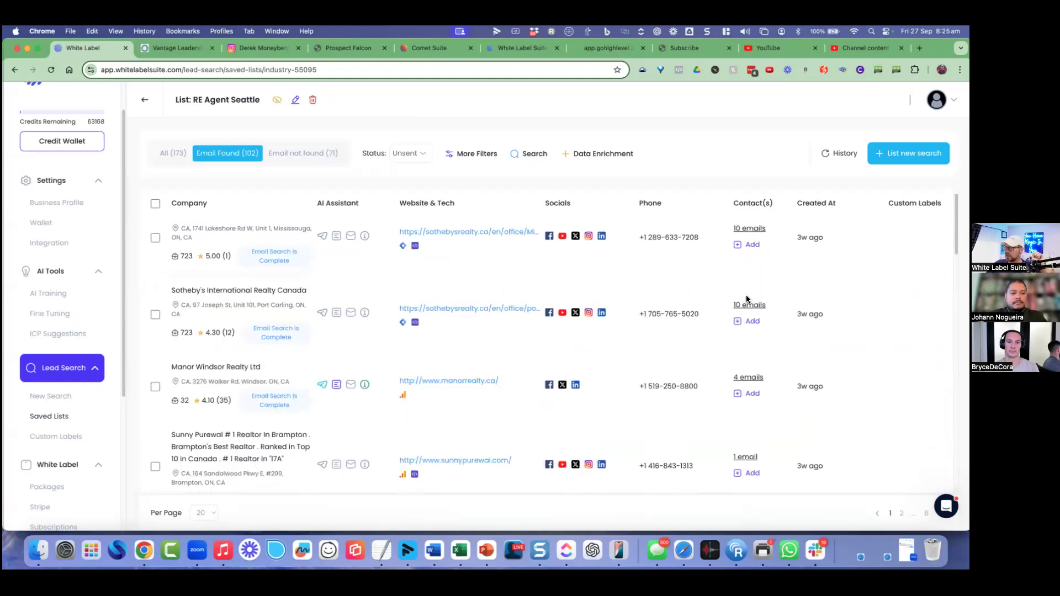
{"action": "left_click", "coordinate": [749, 305]}
{"action": "scroll", "coordinate": [502, 397], "scroll_direction": "down", "scroll_amount": 1}
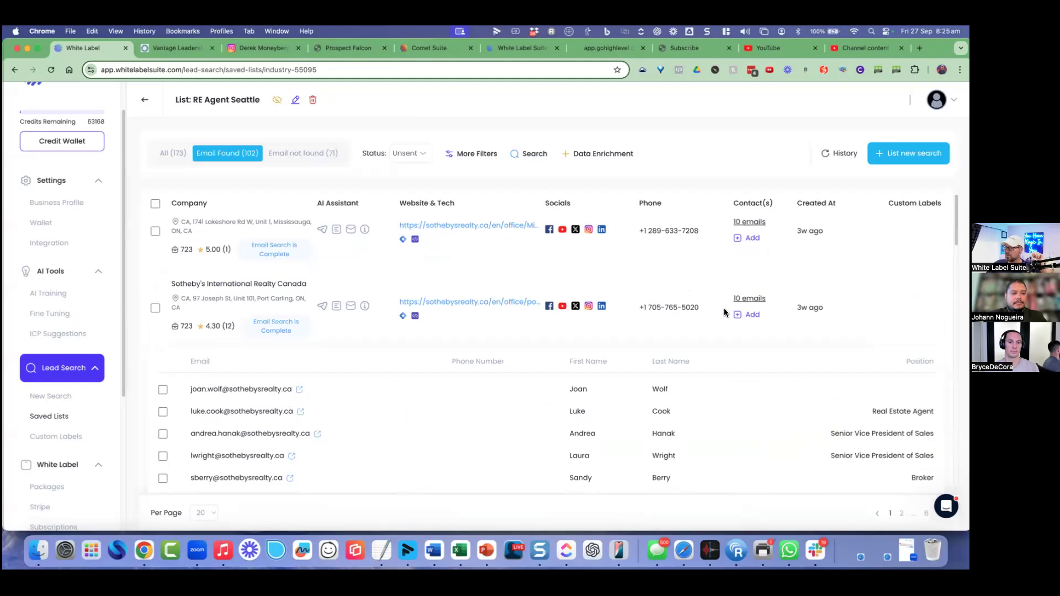
{"action": "left_click", "coordinate": [748, 299]}
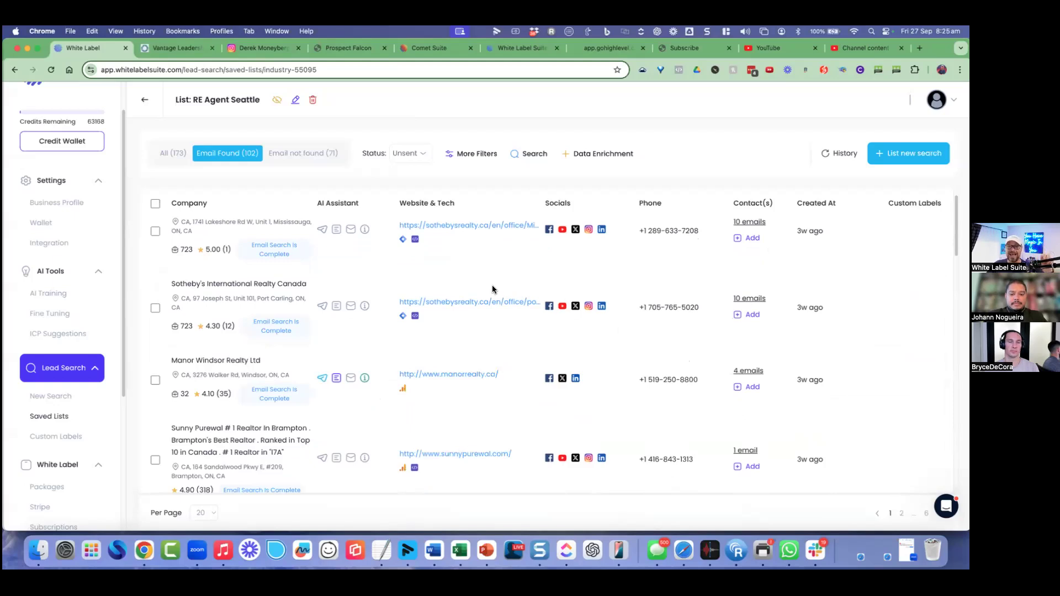
{"action": "left_click", "coordinate": [55, 416]}
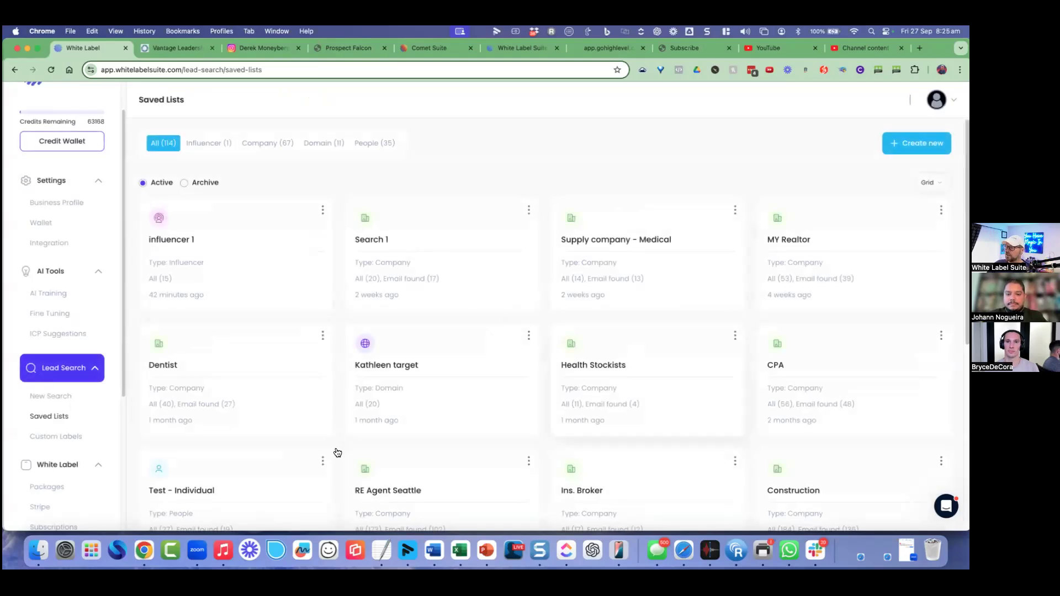
{"action": "left_click", "coordinate": [403, 261]}
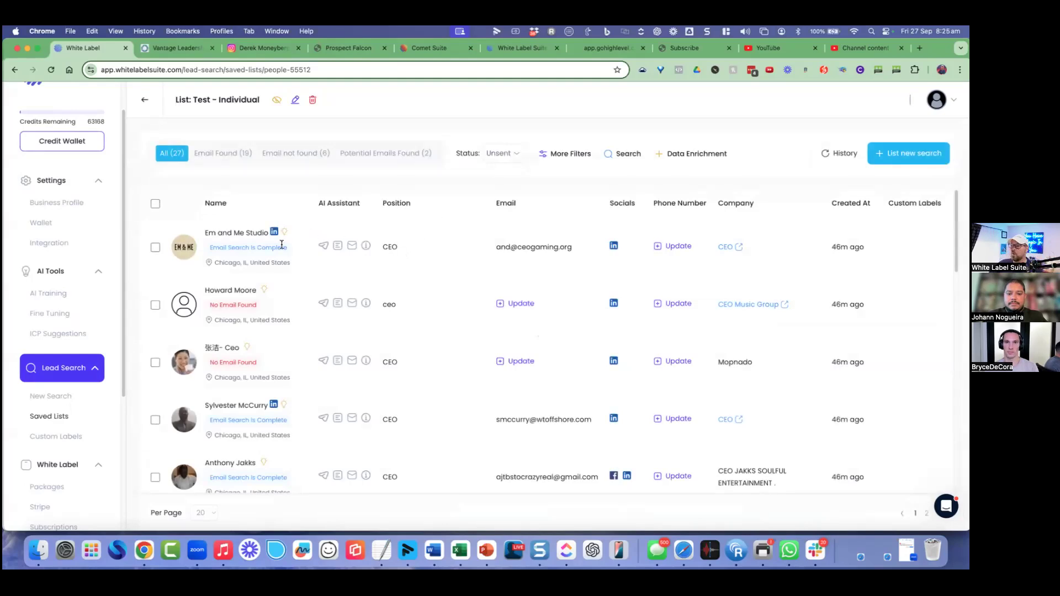
Step: Browse the Test - Individual list's 27 contacts, highlighting a lead's name
{"action": "scroll", "coordinate": [237, 307], "scroll_direction": "down", "scroll_amount": 10}
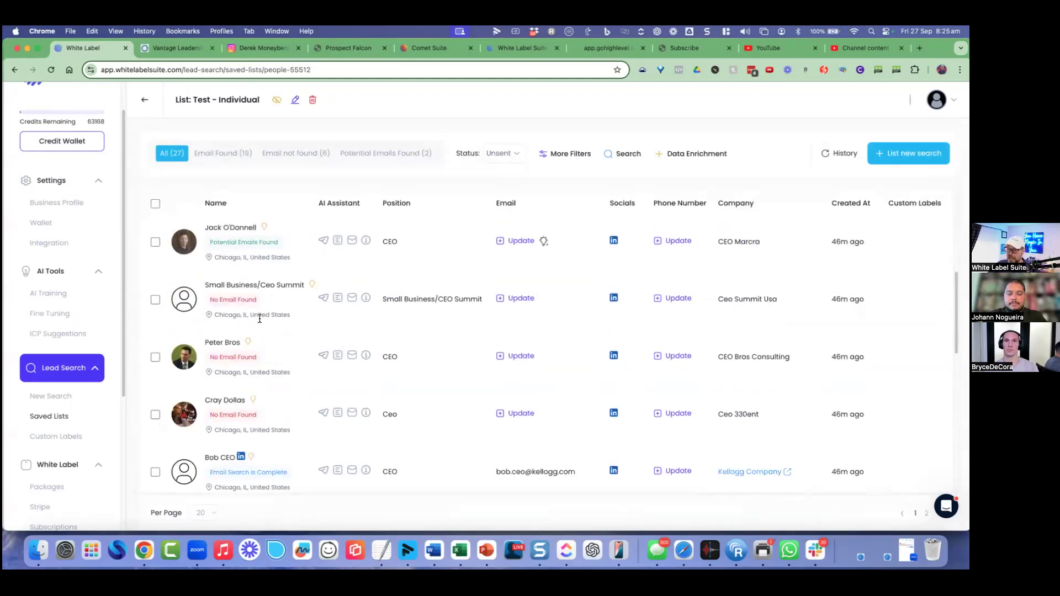
{"action": "scroll", "coordinate": [261, 326], "scroll_direction": "down", "scroll_amount": 2}
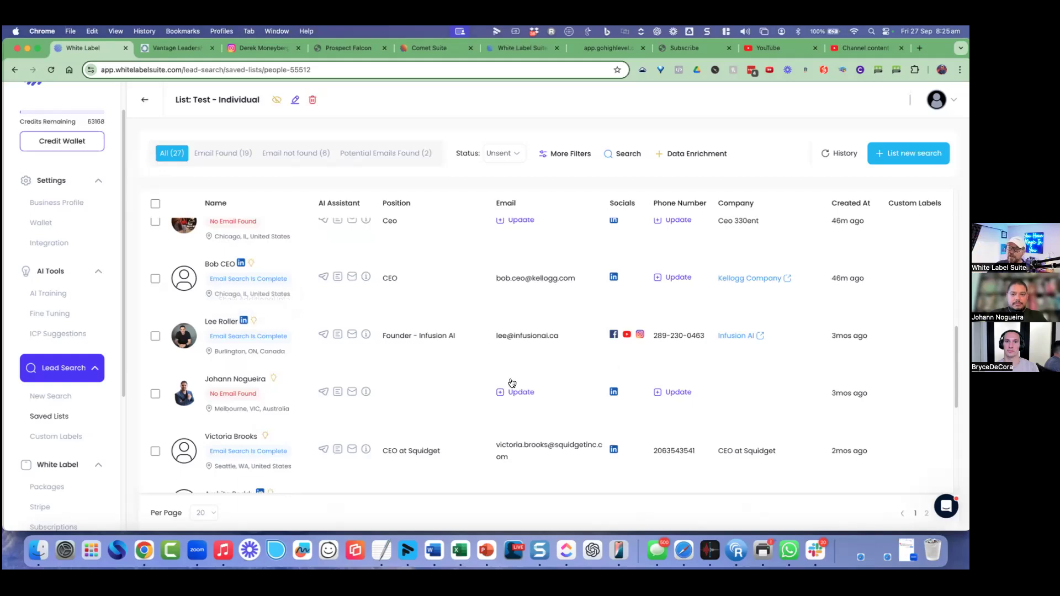
{"action": "scroll", "coordinate": [508, 380], "scroll_direction": "up", "scroll_amount": 8}
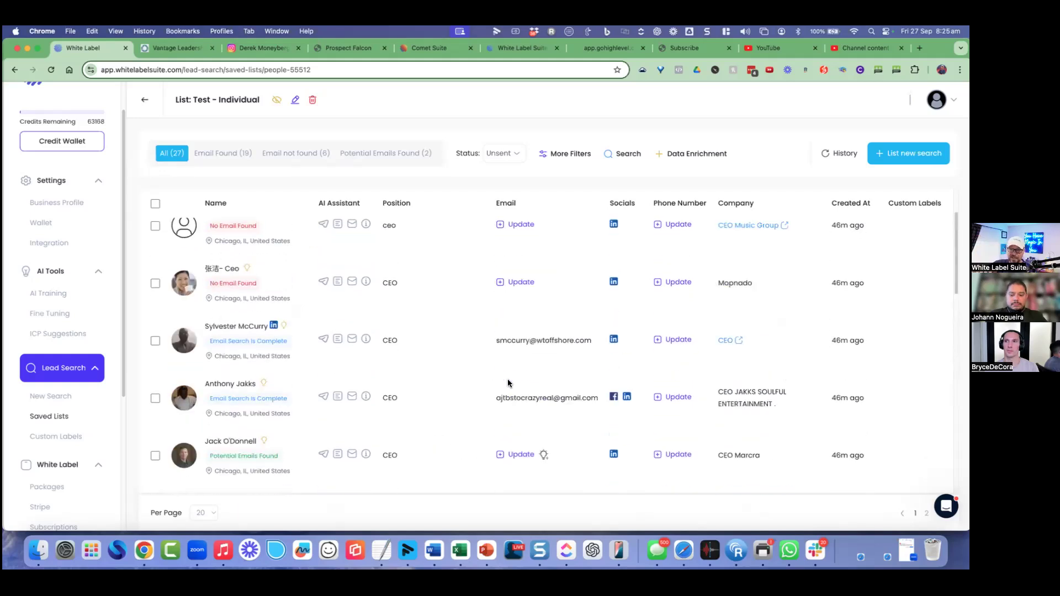
{"action": "left_click_drag", "start_coordinate": [253, 327], "coordinate": [219, 327]}
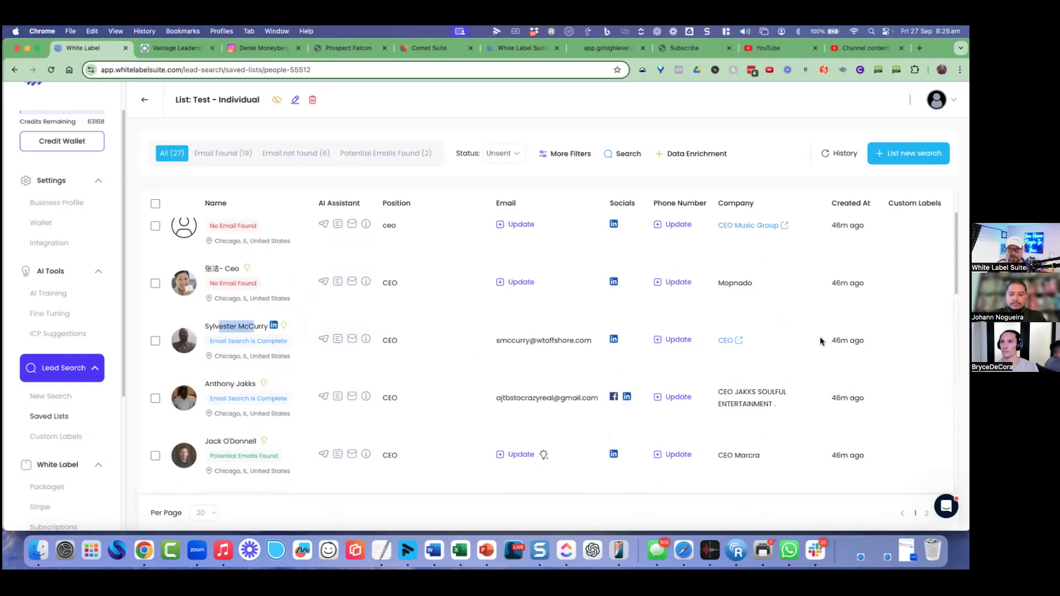
{"action": "scroll", "coordinate": [744, 324], "scroll_direction": "up", "scroll_amount": 1}
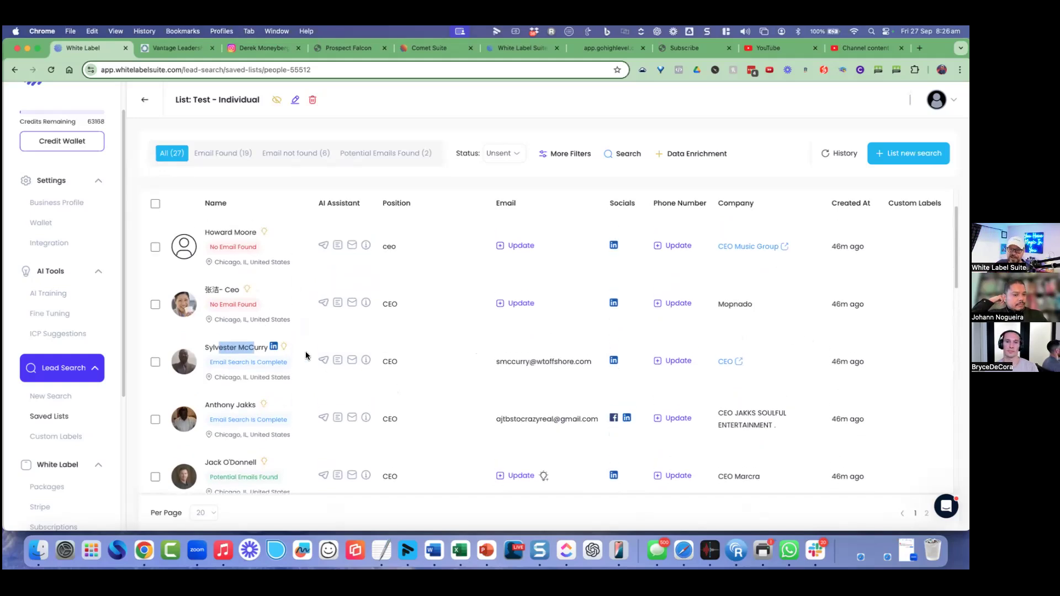
Step: Review the wtoffshore.com CEO's extra profile details, then close them
{"action": "left_click", "coordinate": [285, 349]}
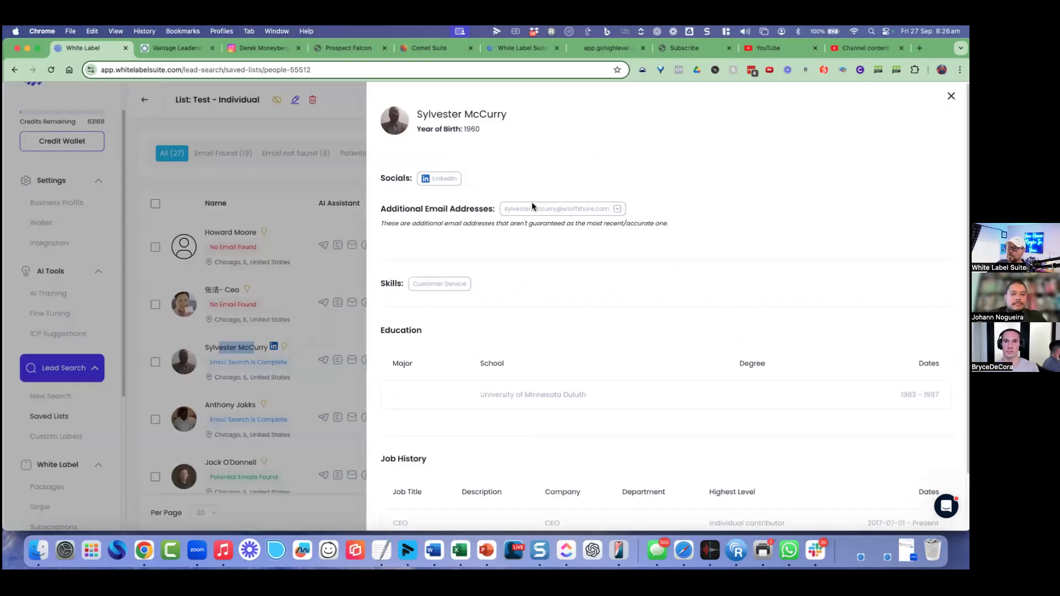
{"action": "scroll", "coordinate": [486, 296], "scroll_direction": "down", "scroll_amount": 2}
{"action": "scroll", "coordinate": [521, 307], "scroll_direction": "down", "scroll_amount": 2}
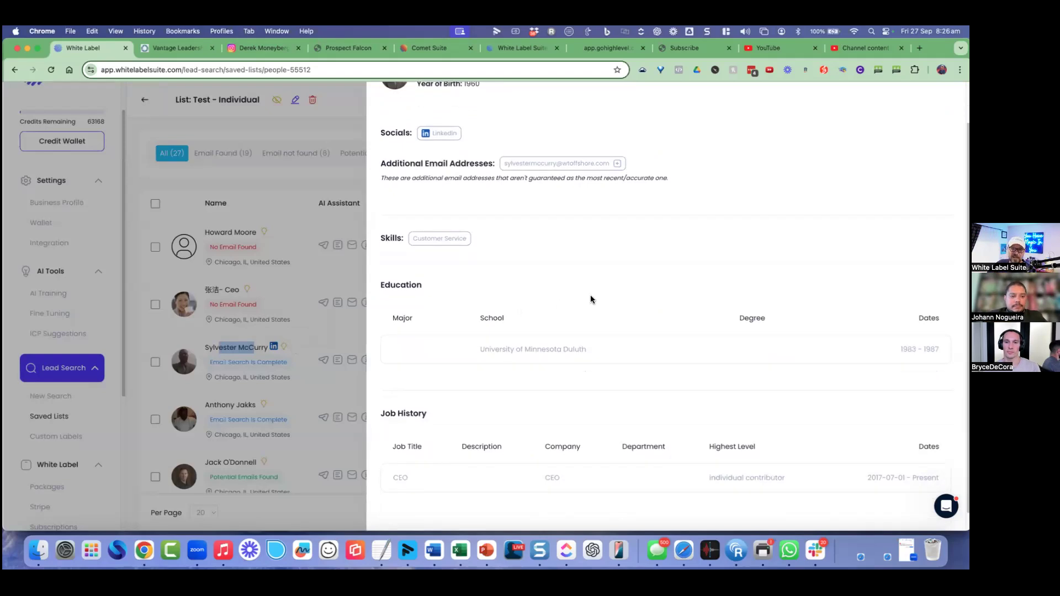
{"action": "scroll", "coordinate": [668, 304], "scroll_direction": "up", "scroll_amount": 4}
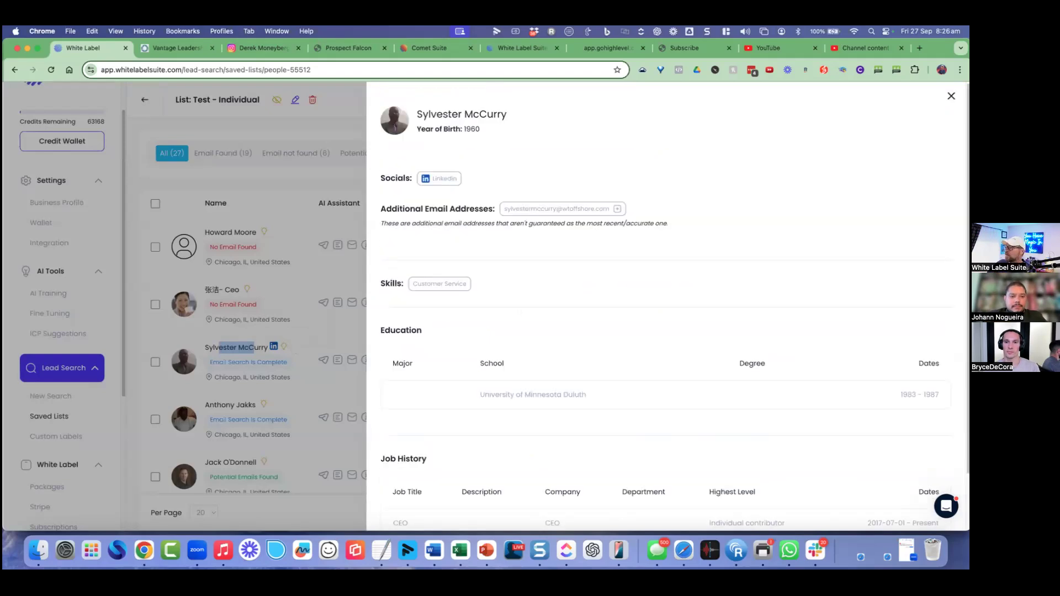
{"action": "left_click", "coordinate": [950, 96]}
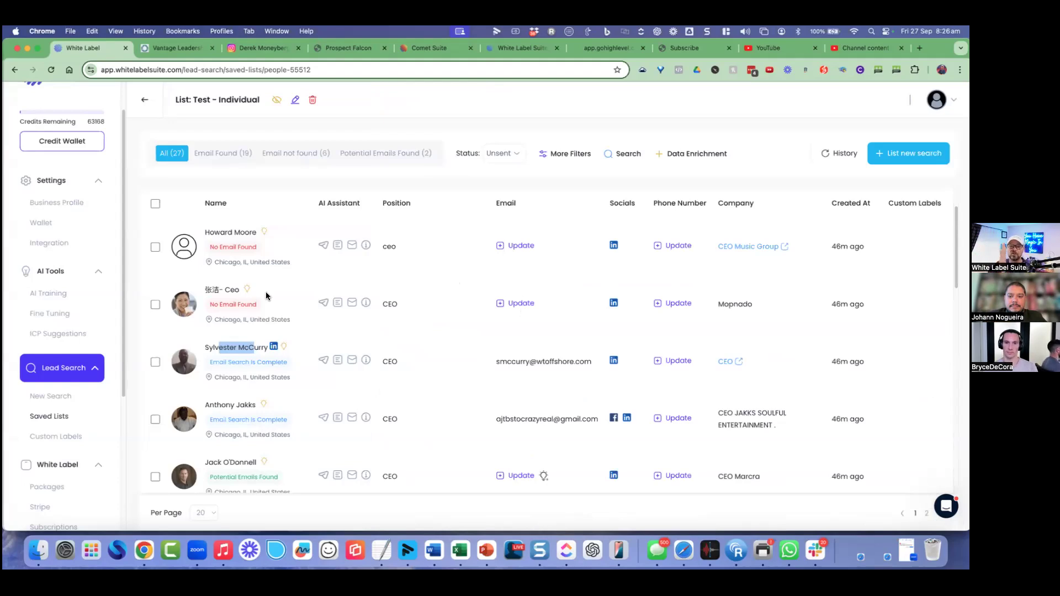
Step: Run a new people search for Managing Director in Little London, GB
{"action": "left_click", "coordinate": [51, 395]}
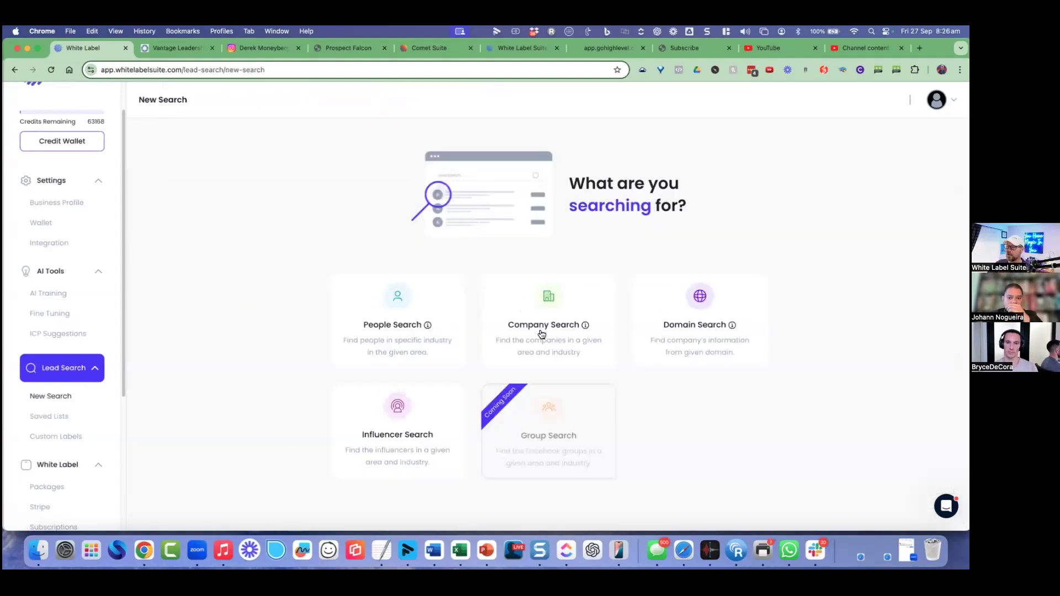
{"action": "left_click", "coordinate": [433, 329]}
{"action": "left_click", "coordinate": [410, 356]}
{"action": "left_click", "coordinate": [428, 409]}
{"action": "left_click", "coordinate": [399, 423]}
{"action": "type", "text": "L"}
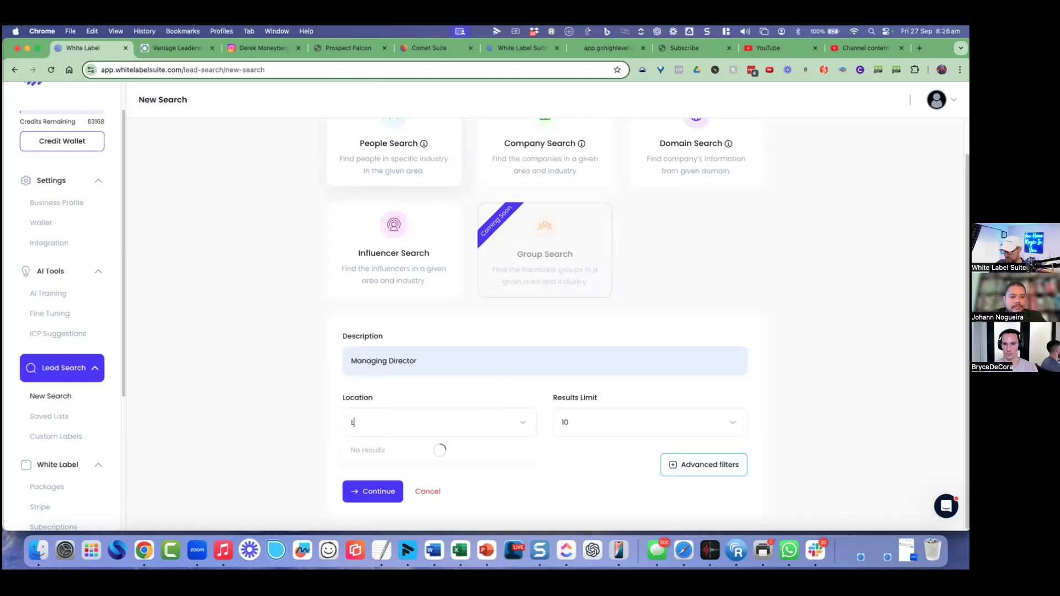
{"action": "type", "text": "ondon, GB"}
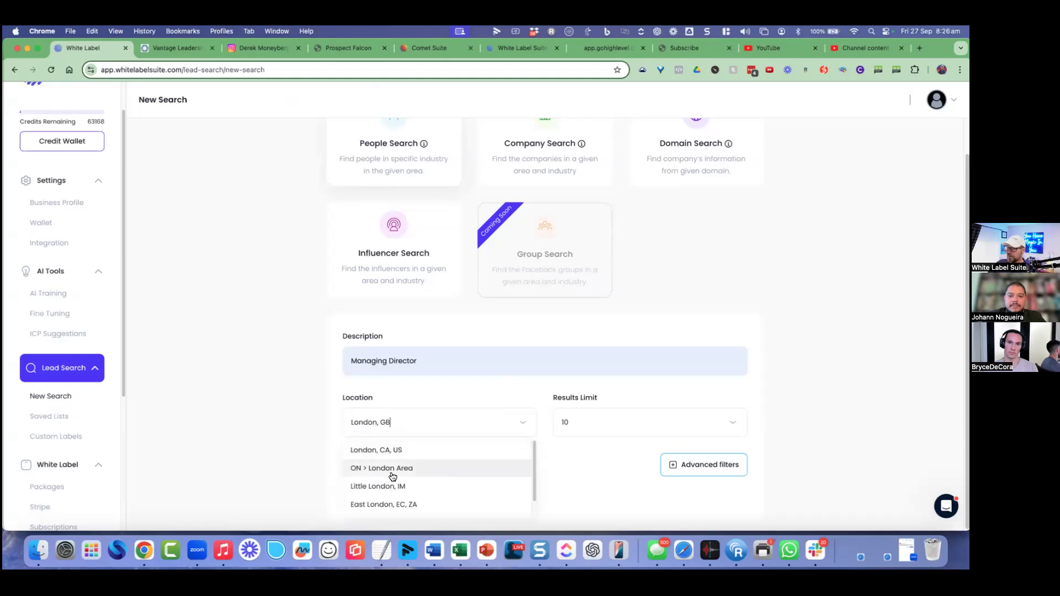
{"action": "left_click", "coordinate": [380, 456]}
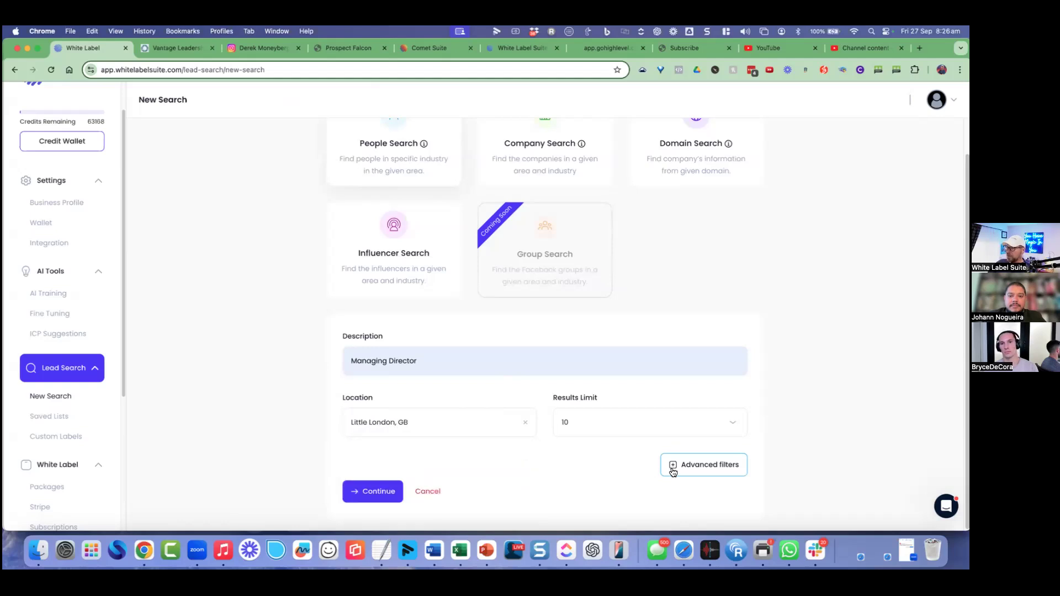
{"action": "left_click", "coordinate": [353, 500]}
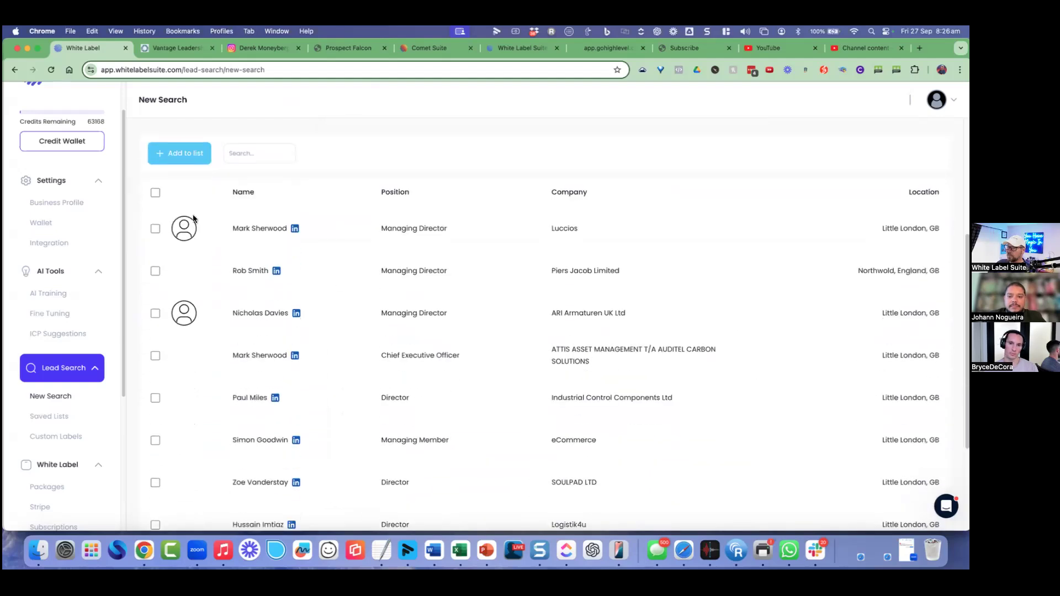
Step: Select all 10 records, try adding them to a list, then dismiss the 30-credit confirmation
{"action": "left_click", "coordinate": [156, 192]}
{"action": "left_click", "coordinate": [193, 154]}
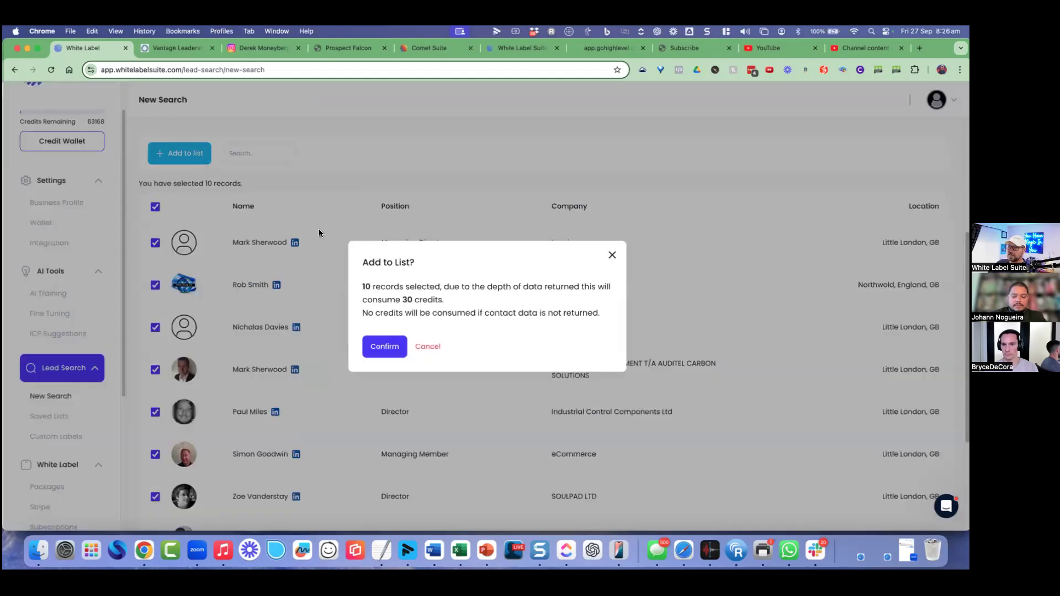
{"action": "left_click_drag", "start_coordinate": [373, 286], "coordinate": [414, 287]}
{"action": "left_click", "coordinate": [414, 300]}
{"action": "double_click", "coordinate": [413, 299]}
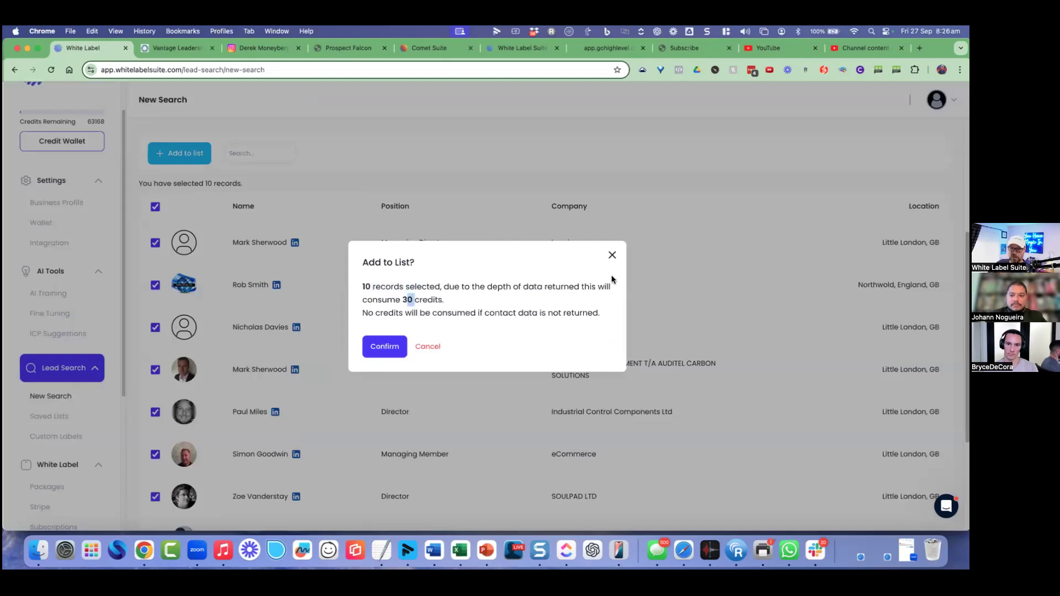
{"action": "left_click", "coordinate": [612, 256]}
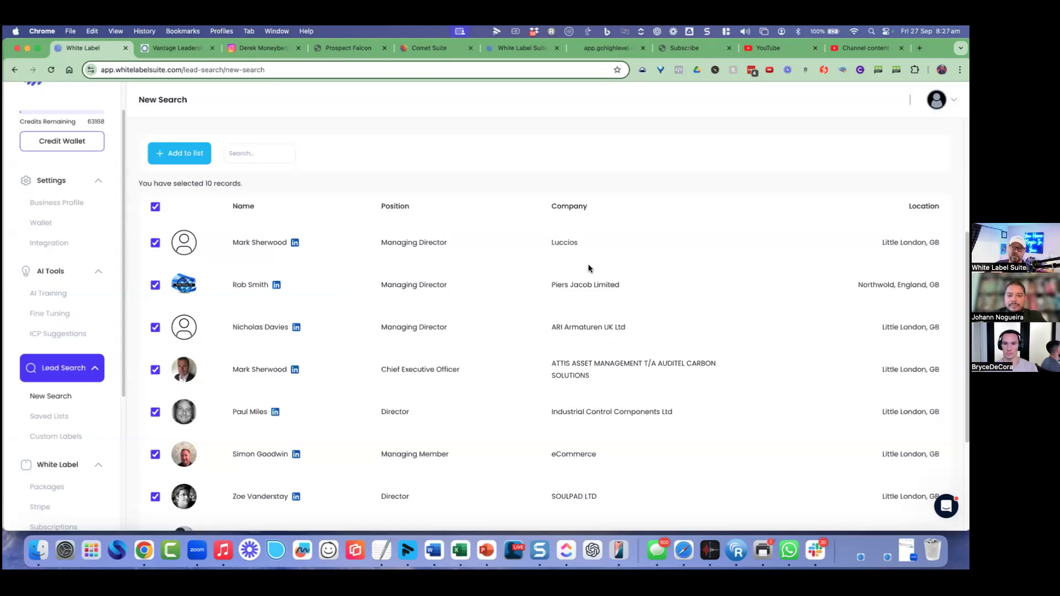
{"action": "left_click", "coordinate": [60, 419]}
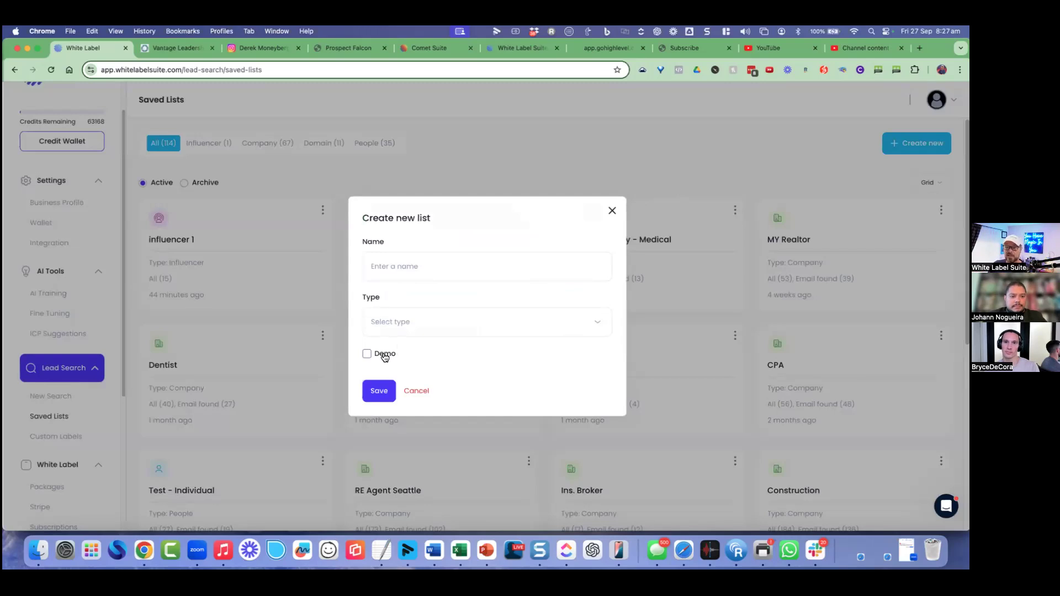
Step: Name the new list 'realtor', correcting the typos
{"action": "left_click", "coordinate": [412, 266]}
{"action": "type", "text": "re"}
{"action": "key", "text": "Caps_Lock"}
{"action": "type", "text": "LTOR"}
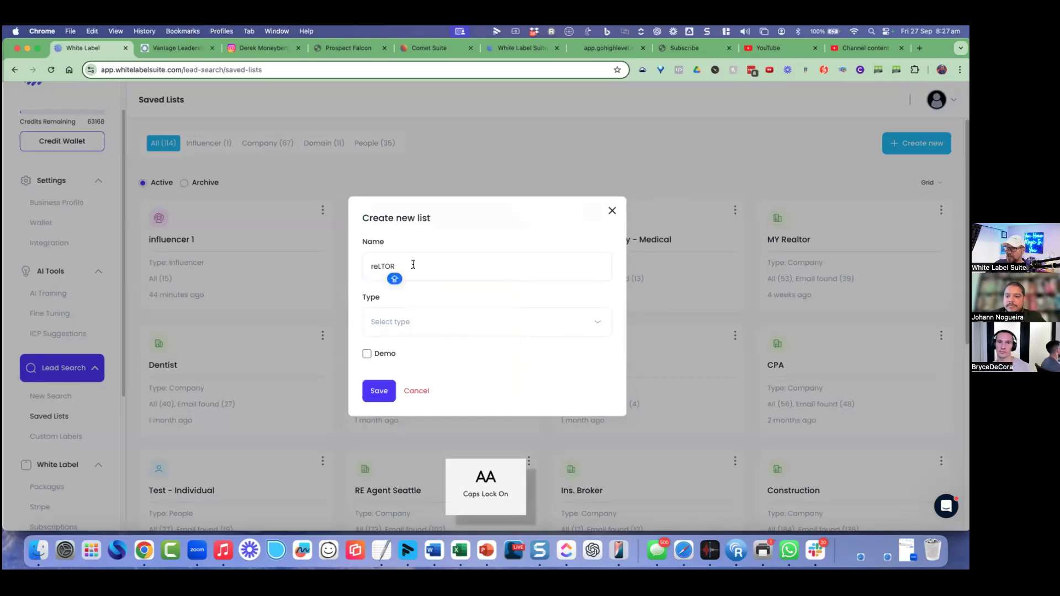
{"action": "key", "text": "BackSpace"}
{"action": "key", "text": "BackSpace"}
{"action": "key", "text": "Caps_Lock"}
{"action": "type", "text": "aloto"}
{"action": "key", "text": "BackSpace"}
{"action": "key", "text": "BackSpace"}
{"action": "key", "text": "BackSpace"}
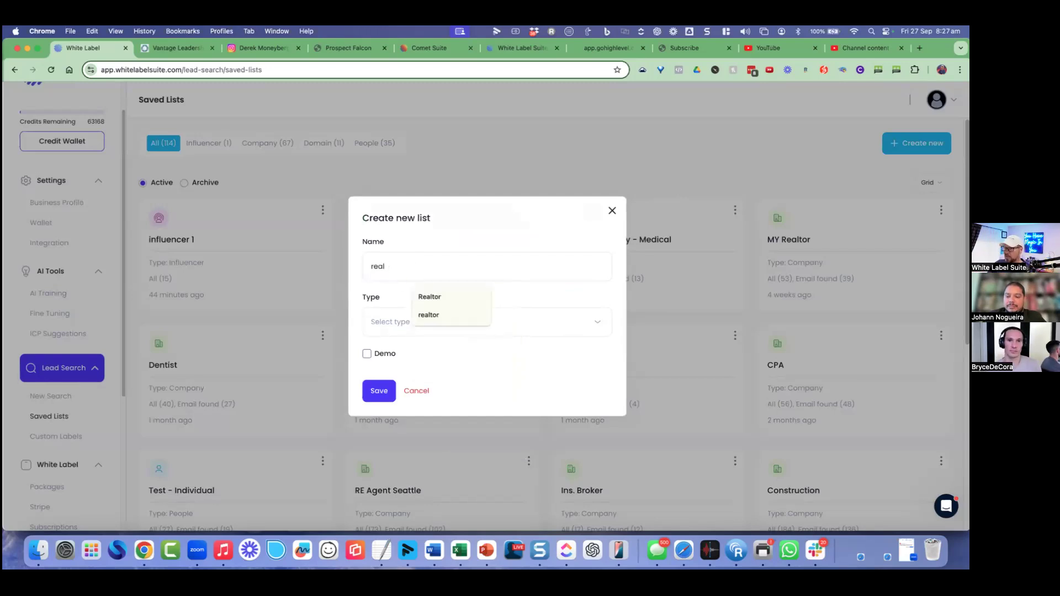
Step: Set the list type to Company, save the realtor list, and open it
{"action": "left_click", "coordinate": [387, 320]}
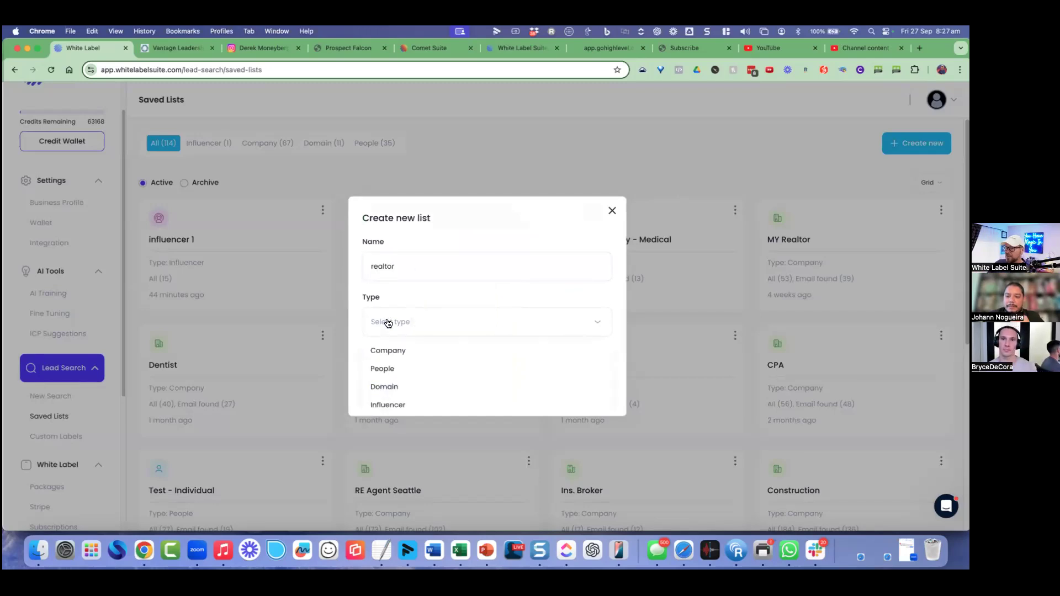
{"action": "left_click", "coordinate": [389, 350]}
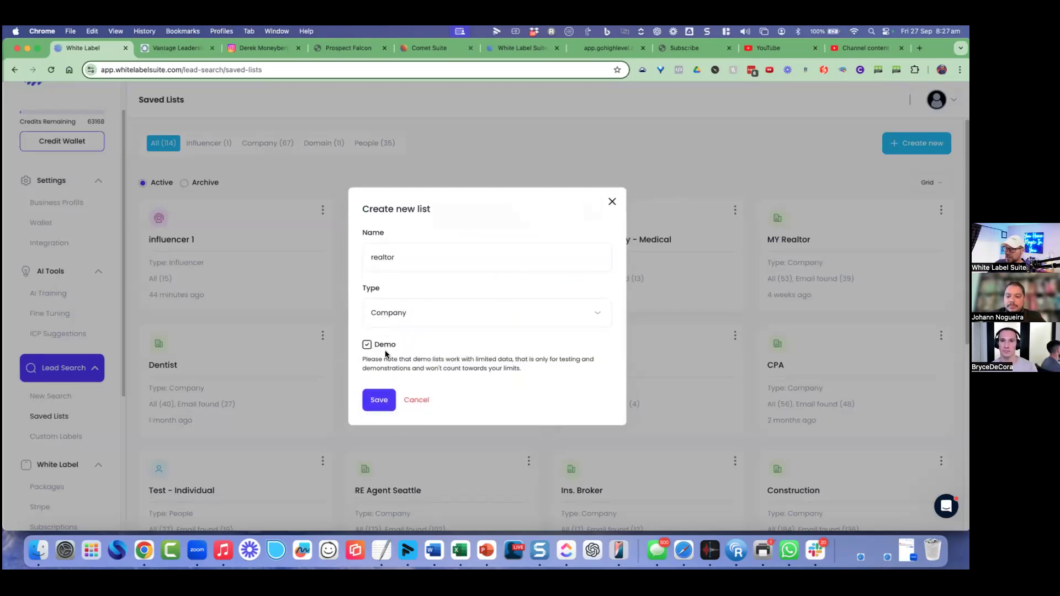
{"action": "left_click", "coordinate": [379, 398]}
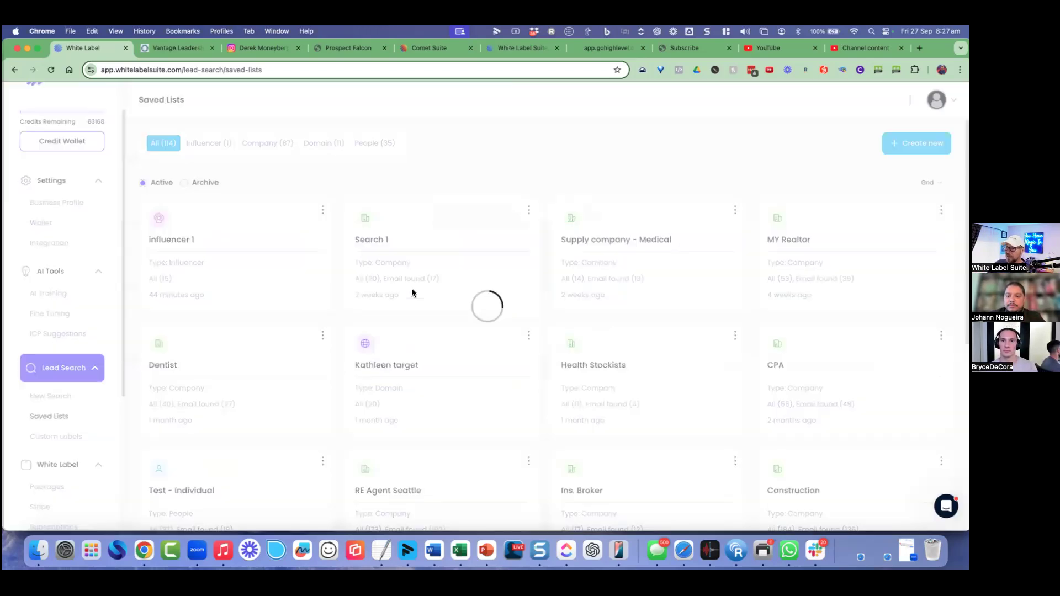
{"action": "left_click", "coordinate": [232, 252]}
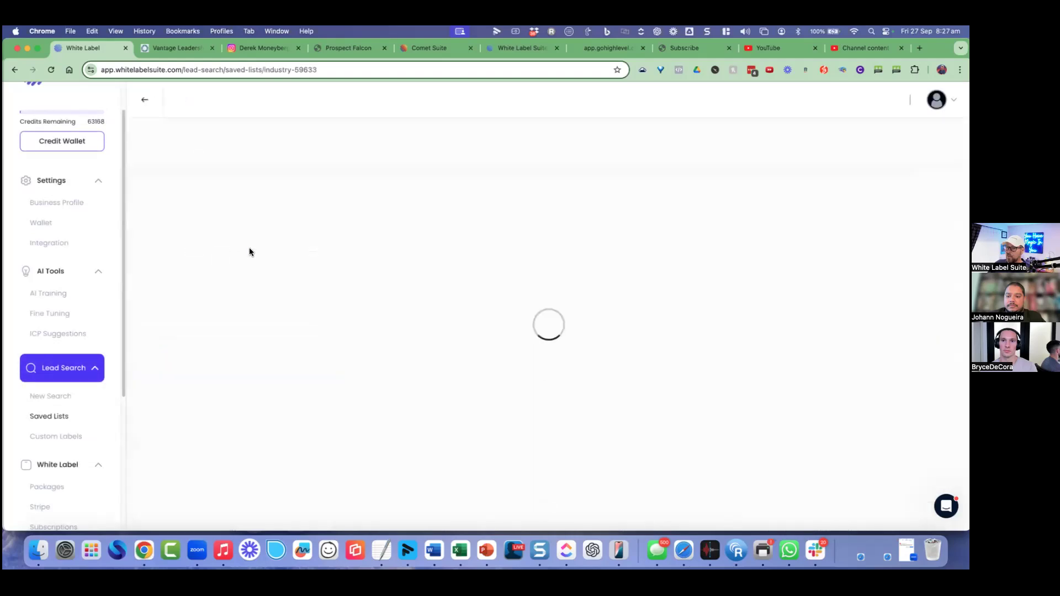
Step: Fill the realtor list with a Realtor business search in Chicago, adding 25 results
{"action": "left_click", "coordinate": [908, 153]}
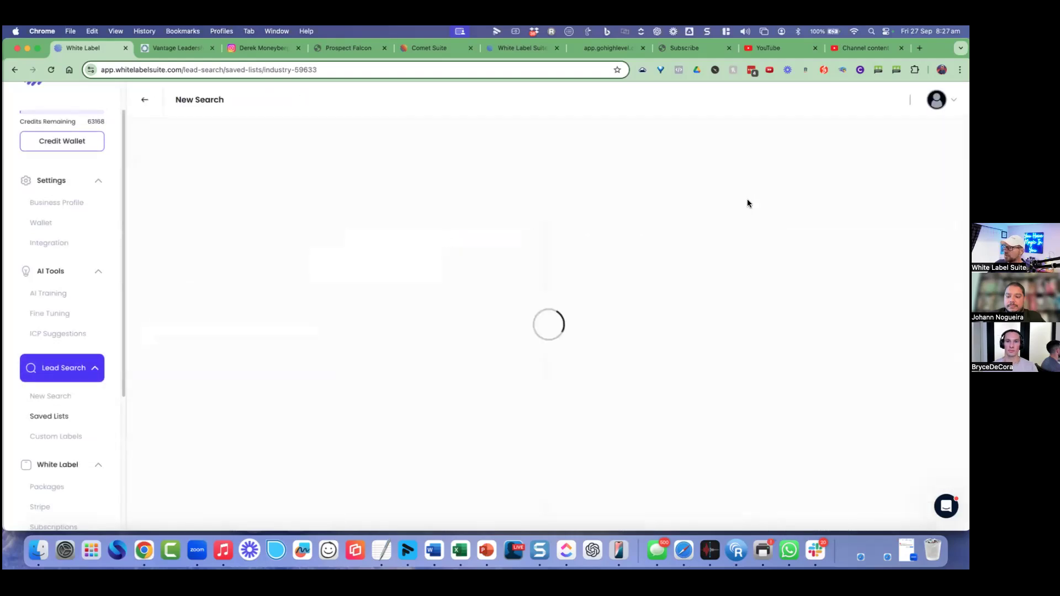
{"action": "left_click", "coordinate": [393, 186]}
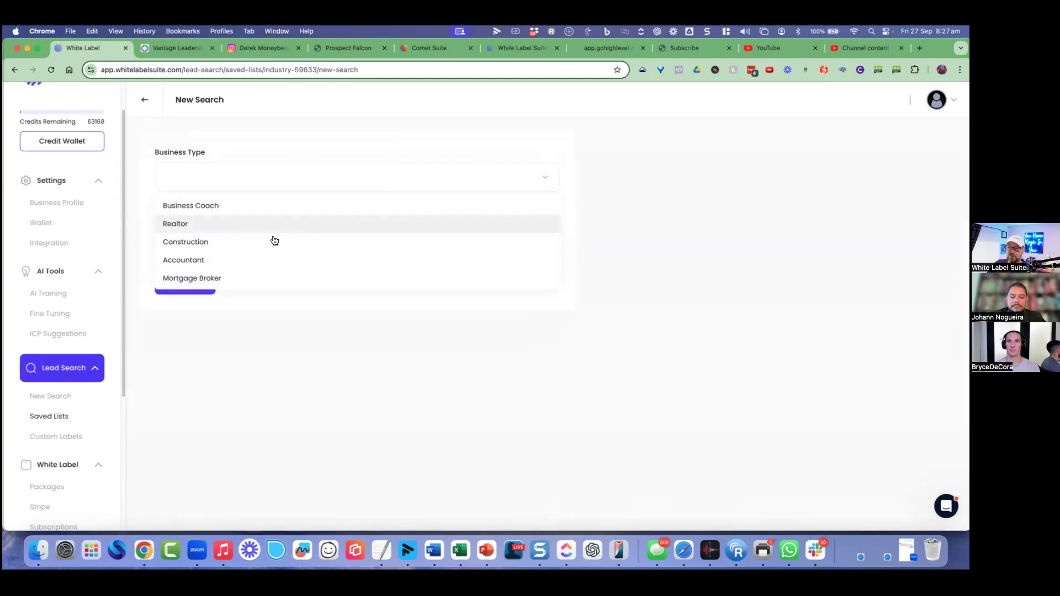
{"action": "left_click", "coordinate": [250, 222]}
{"action": "left_click", "coordinate": [254, 237]}
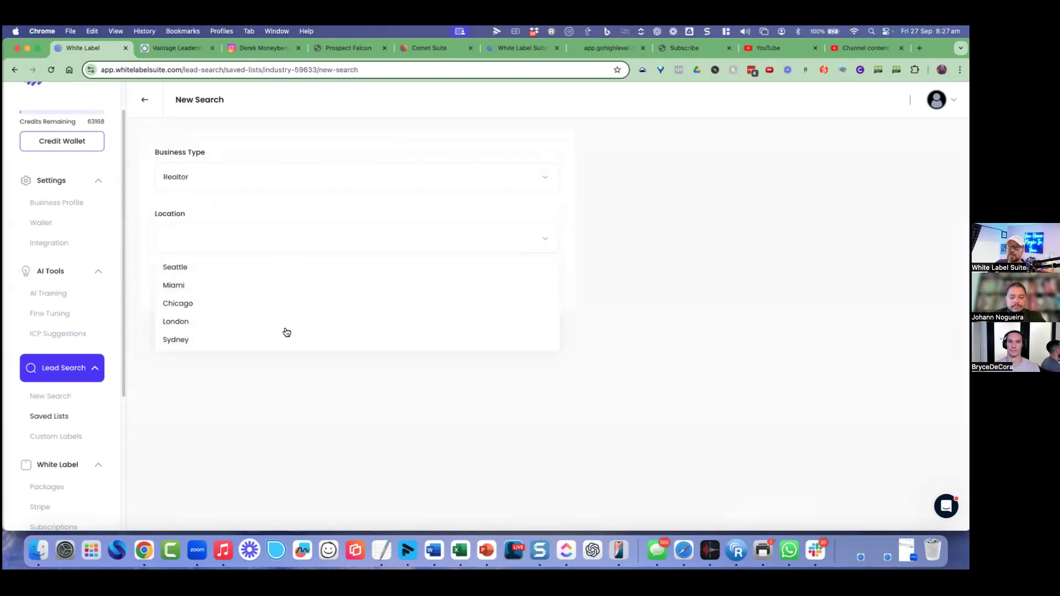
{"action": "left_click", "coordinate": [243, 302]}
{"action": "left_click", "coordinate": [203, 290]}
{"action": "scroll", "coordinate": [208, 284], "scroll_direction": "down", "scroll_amount": 5}
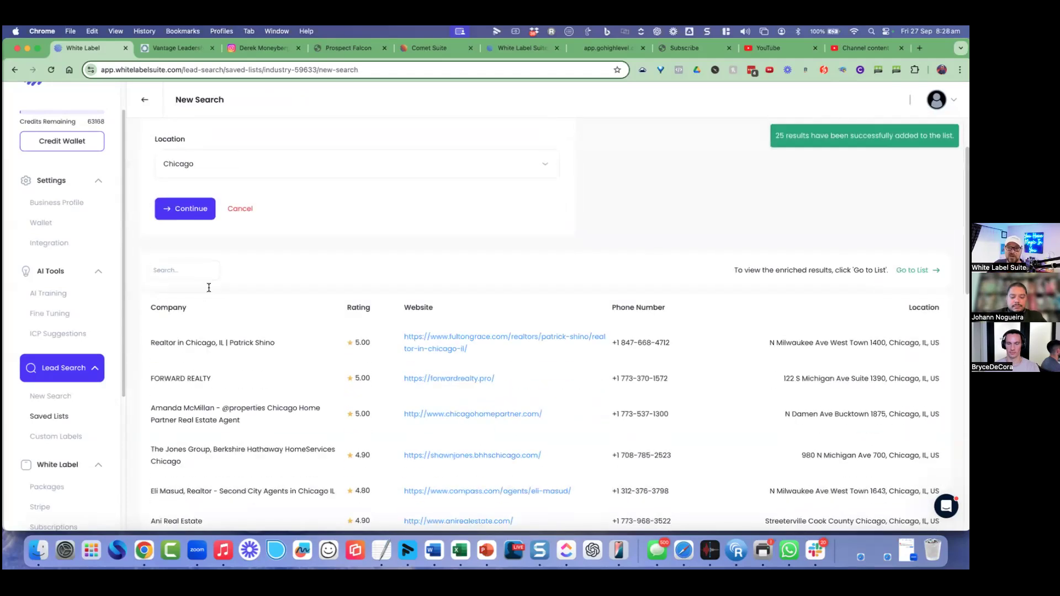
{"action": "scroll", "coordinate": [427, 276], "scroll_direction": "up", "scroll_amount": 8}
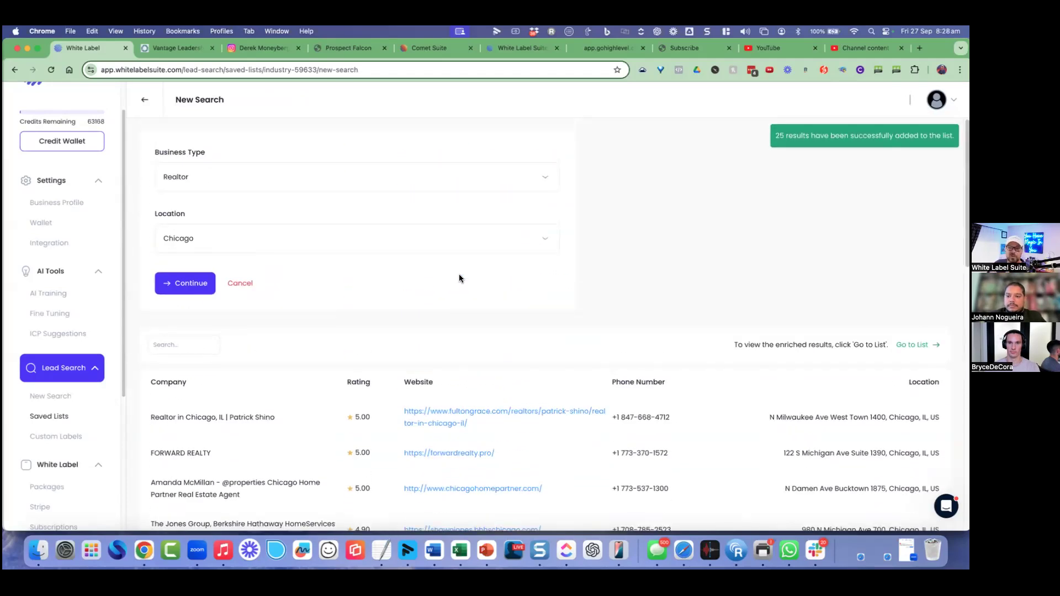